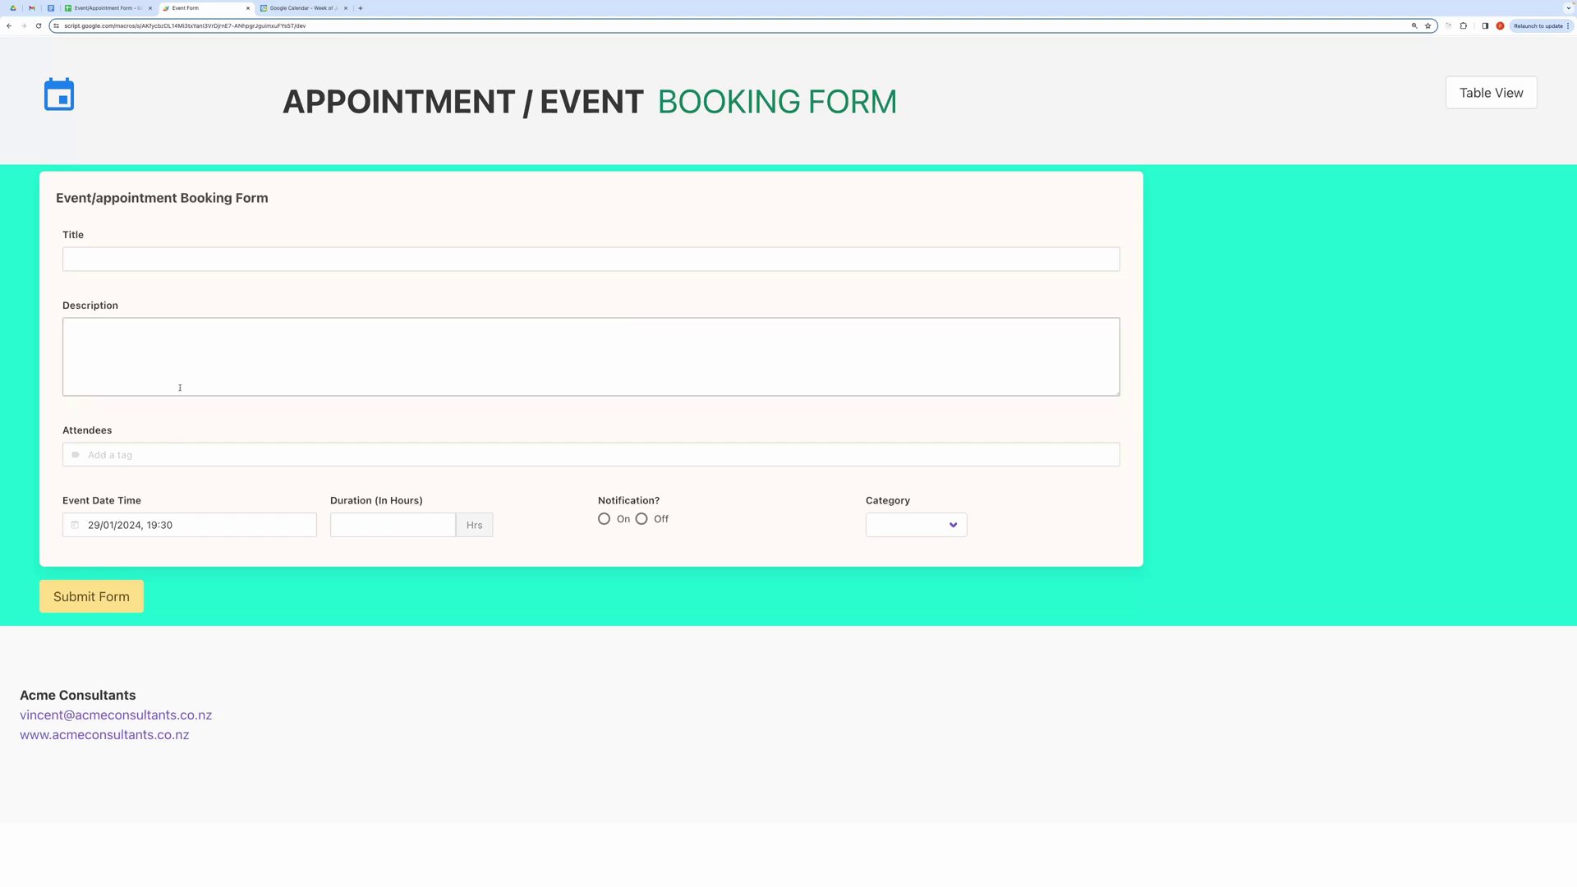
# Glance at the calendar's current week and the linked bookings spreadsheet, then return to the booking form
pyautogui.click(300, 9)
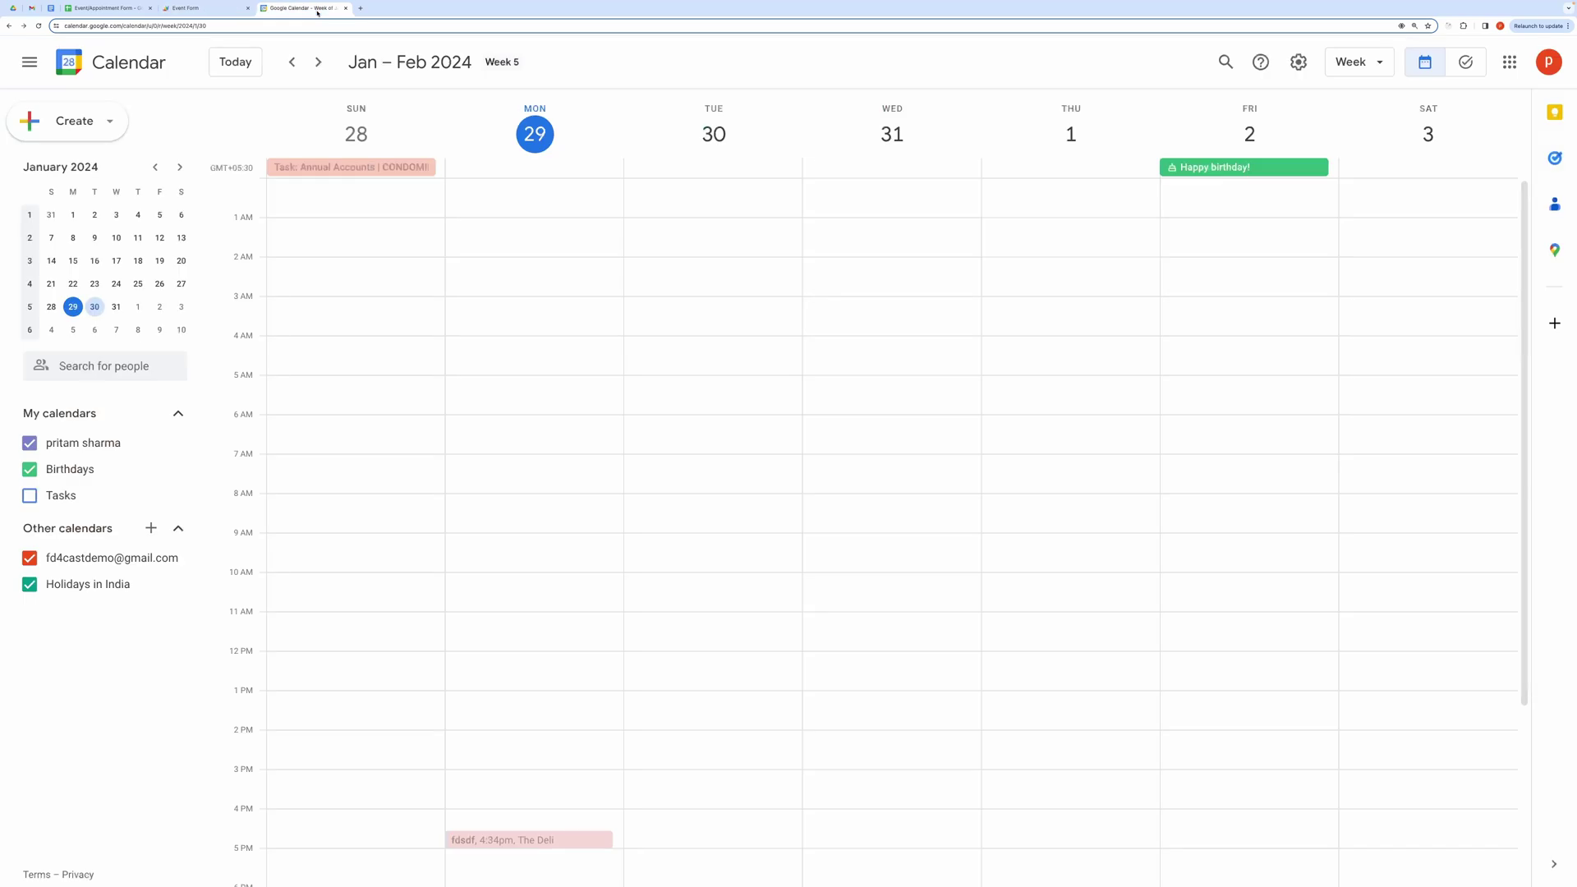
pyautogui.click(220, 9)
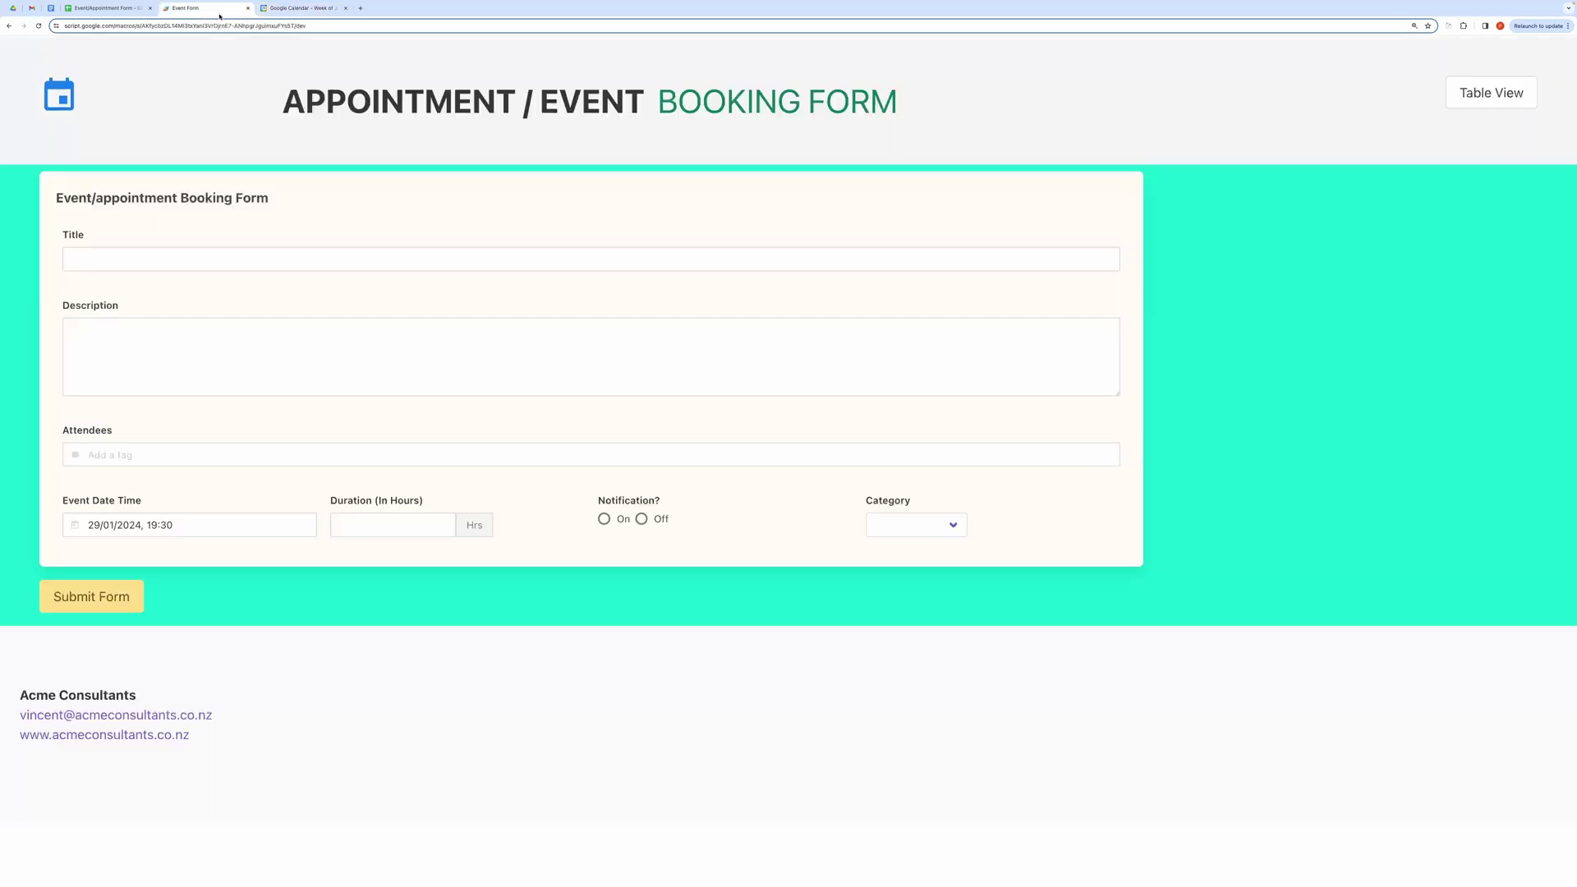
pyautogui.click(103, 8)
pyautogui.click(188, 12)
# Point out the Title, Description and Attendees fields and the category choices, leaving Category on Projects
pyautogui.click(160, 251)
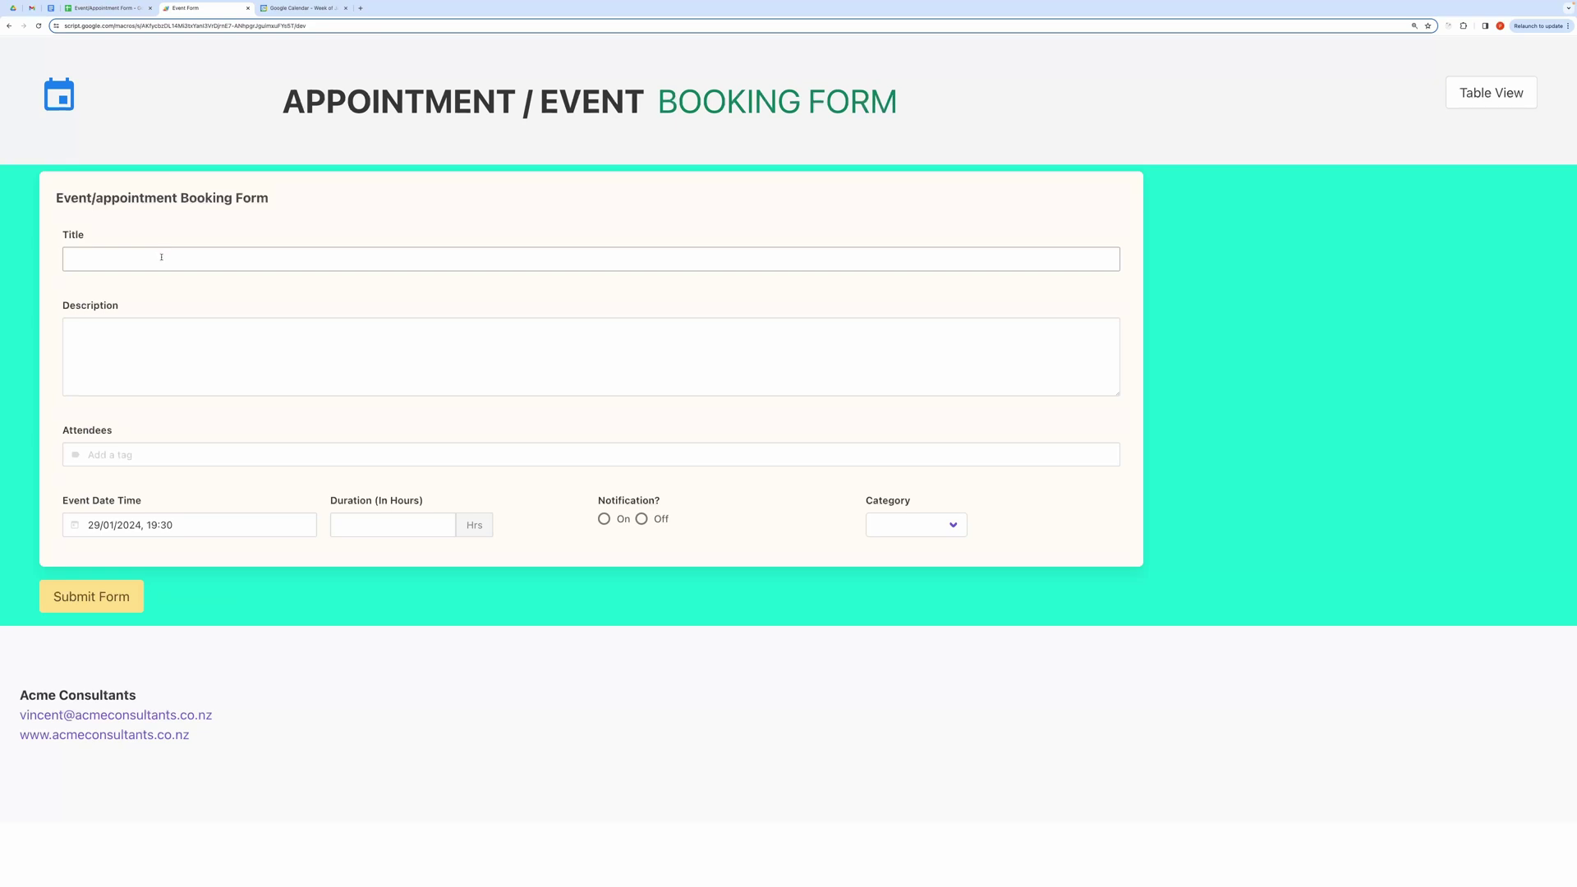
pyautogui.click(106, 377)
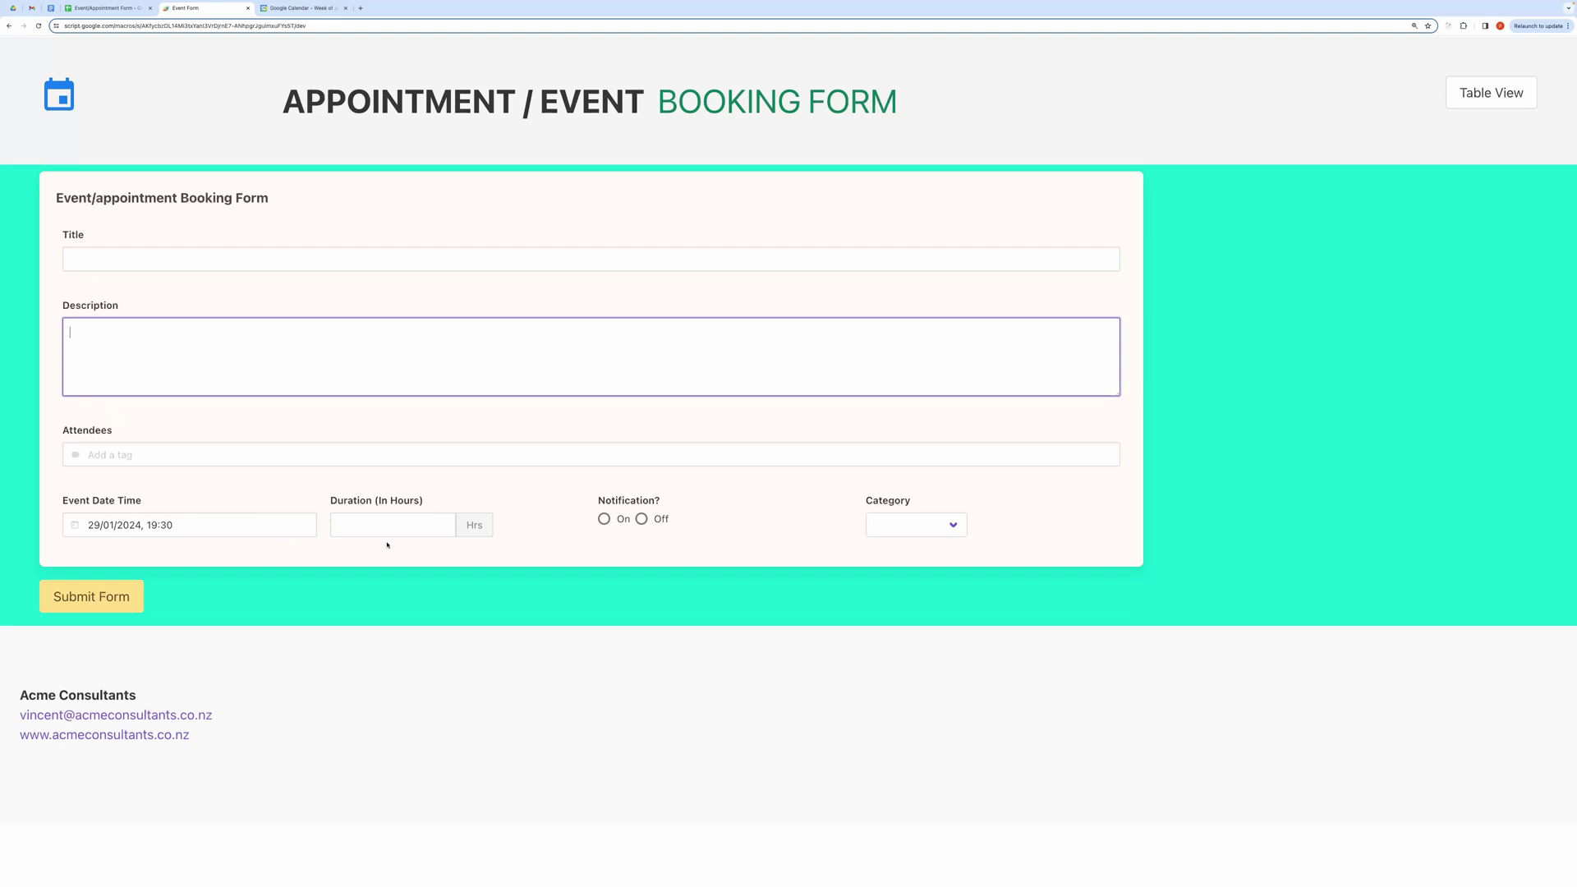
pyautogui.click(190, 453)
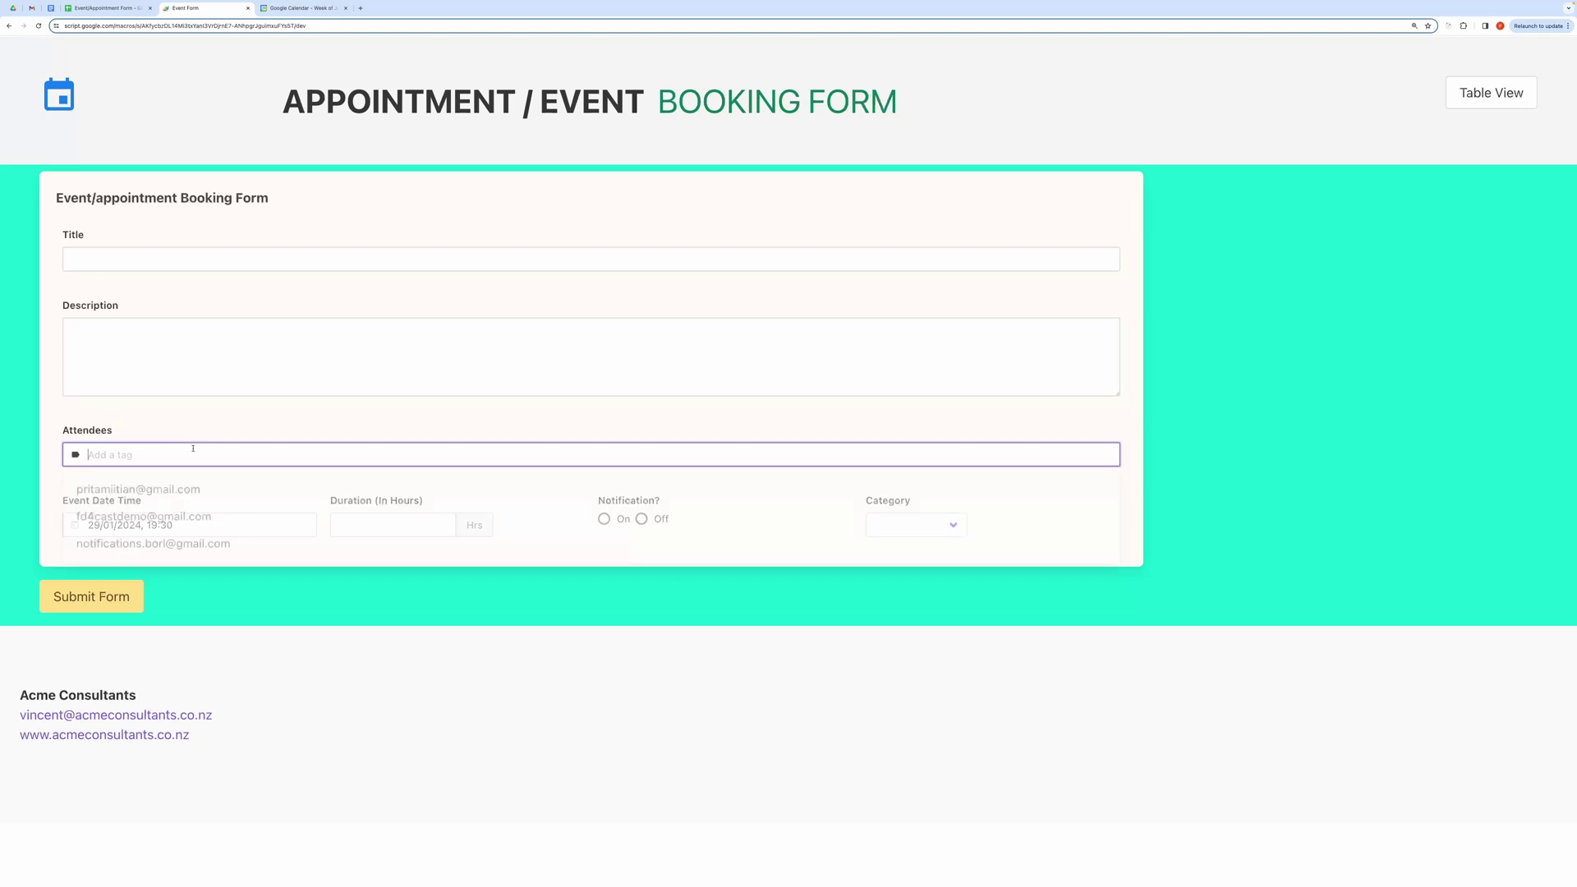
pyautogui.click(156, 380)
pyautogui.click(68, 258)
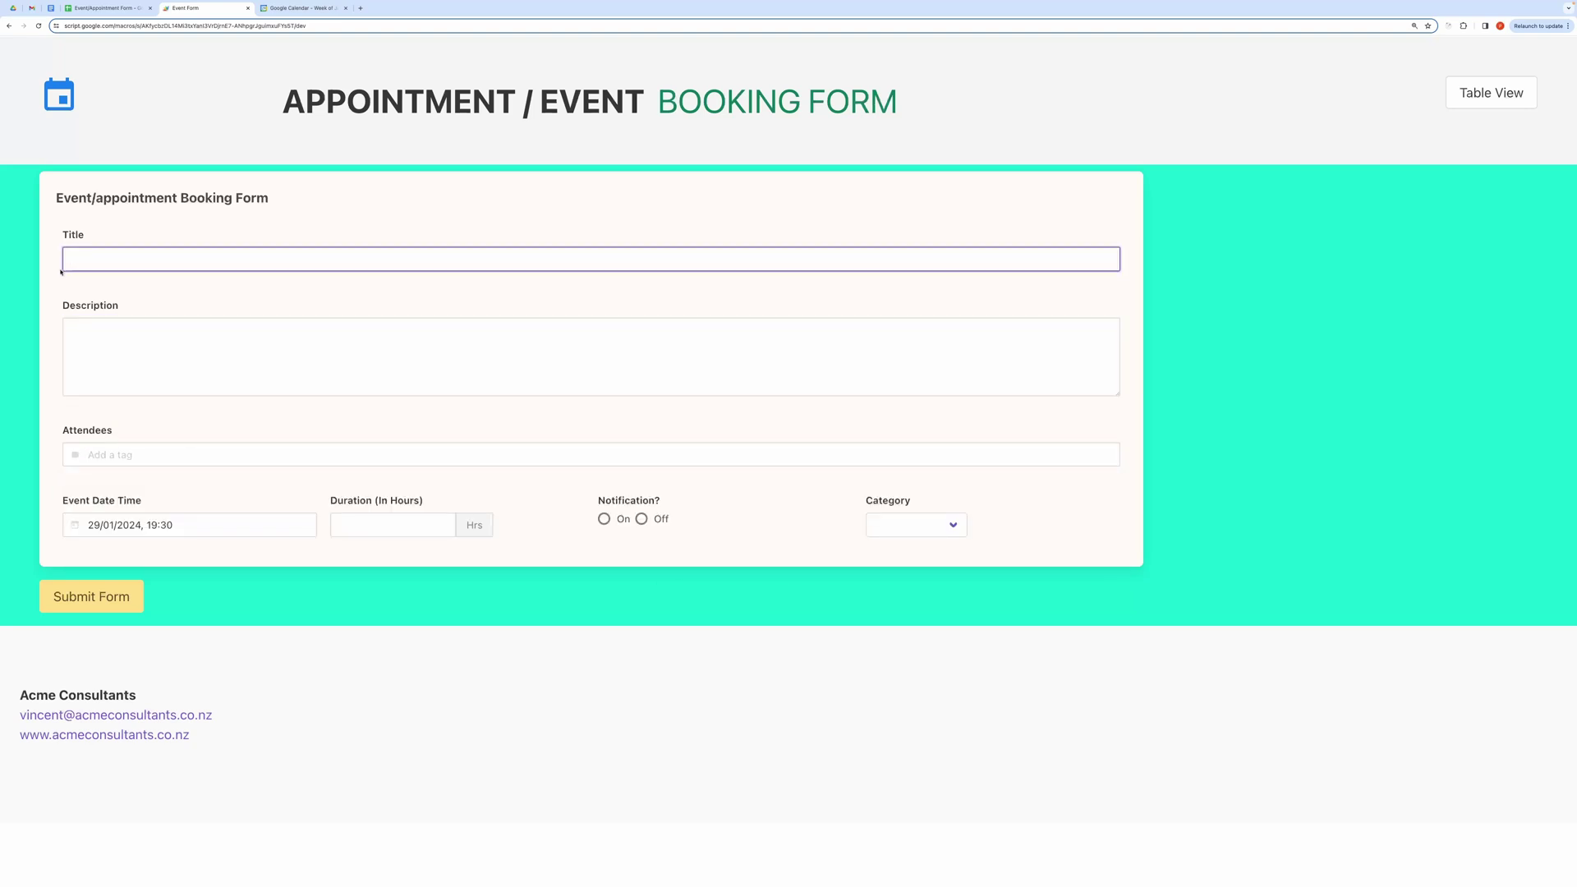
pyautogui.click(58, 278)
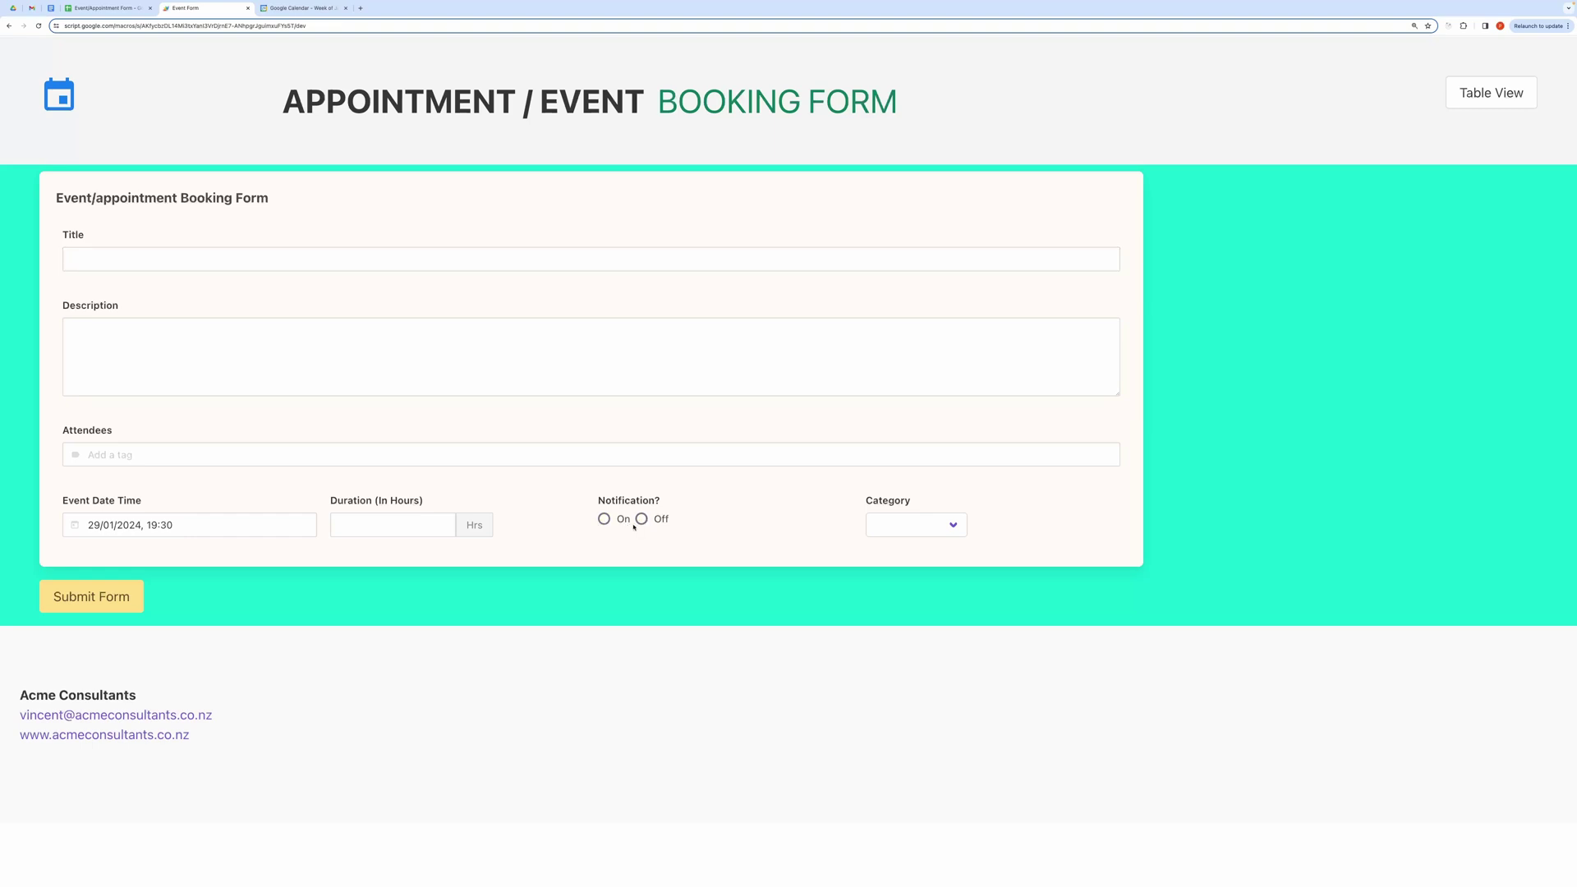
pyautogui.click(953, 526)
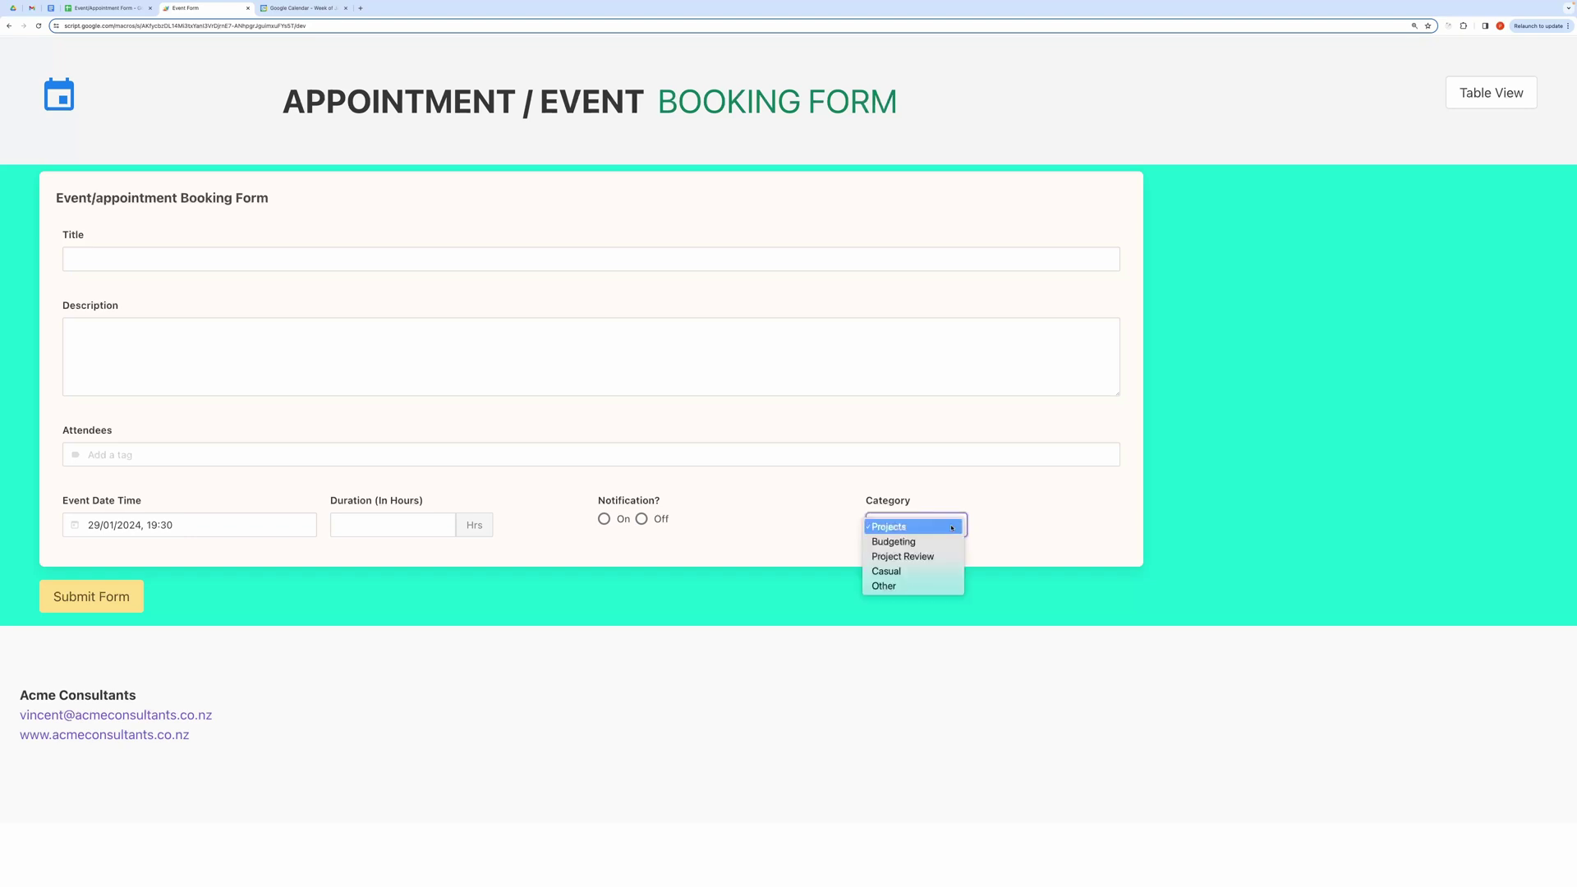
pyautogui.click(1010, 513)
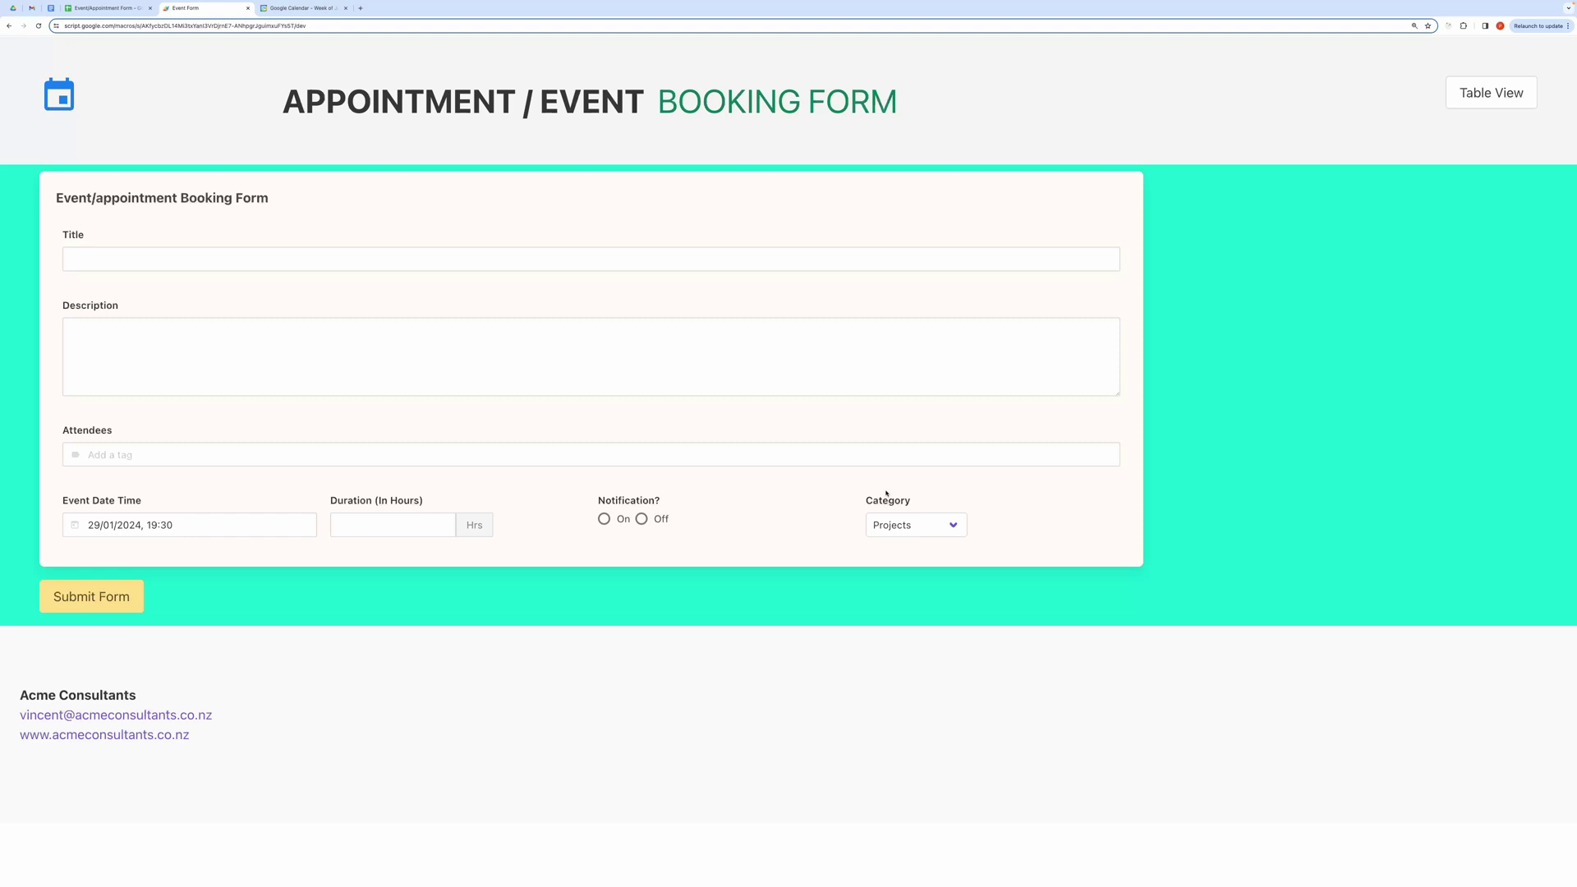
# Enter title 'ABC Project', description 'Deetailed project review' and two suggested attendees
pyautogui.click(308, 259)
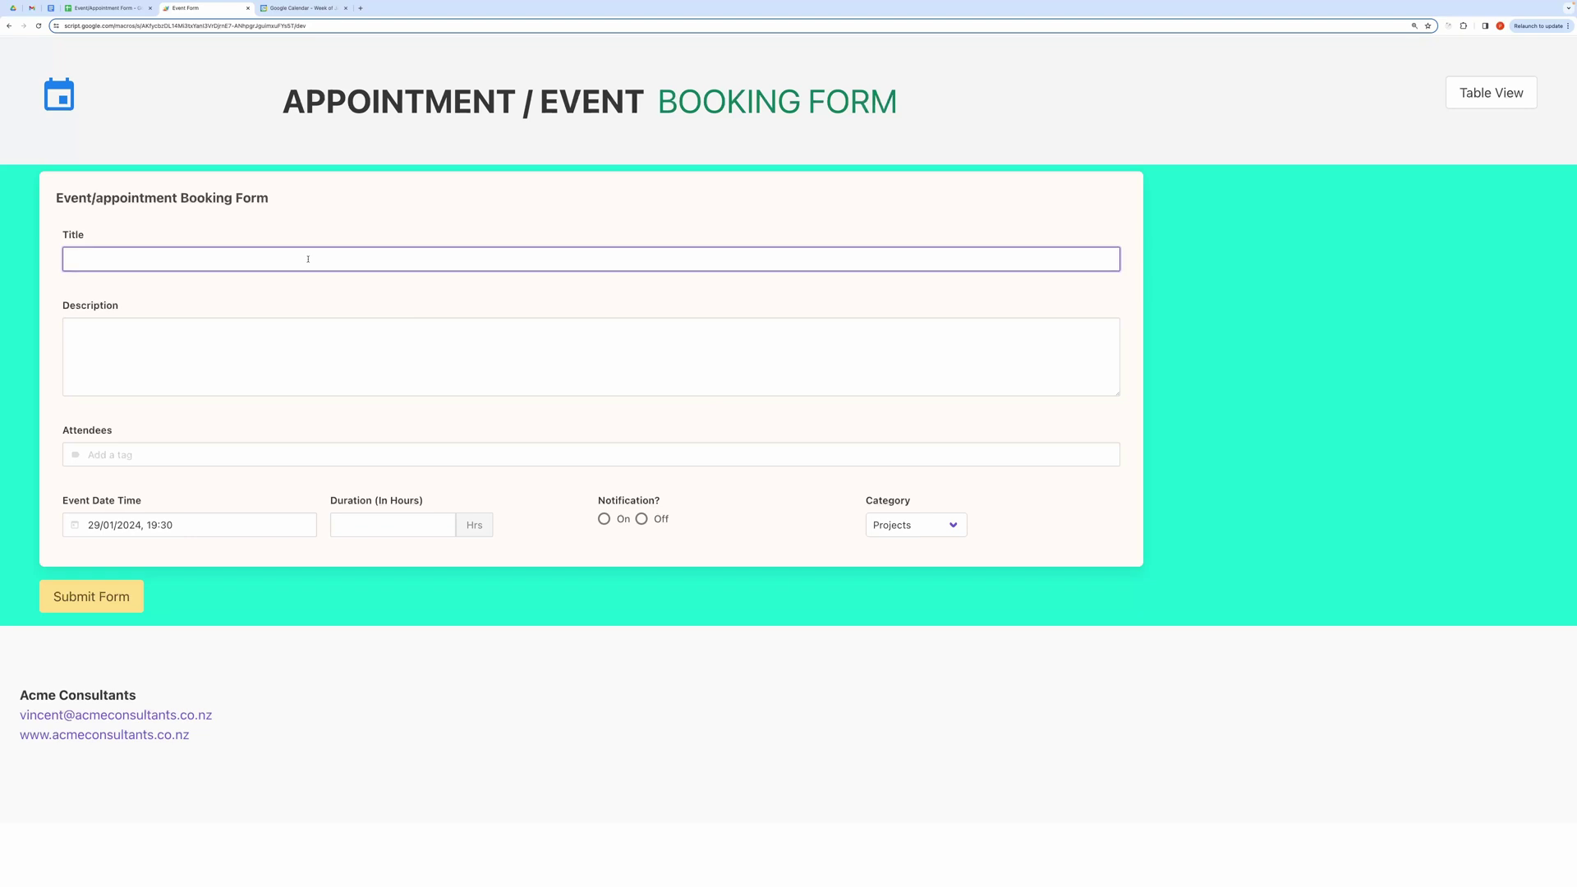
pyautogui.write('ABC Project')
pyautogui.click(274, 351)
pyautogui.write('D')
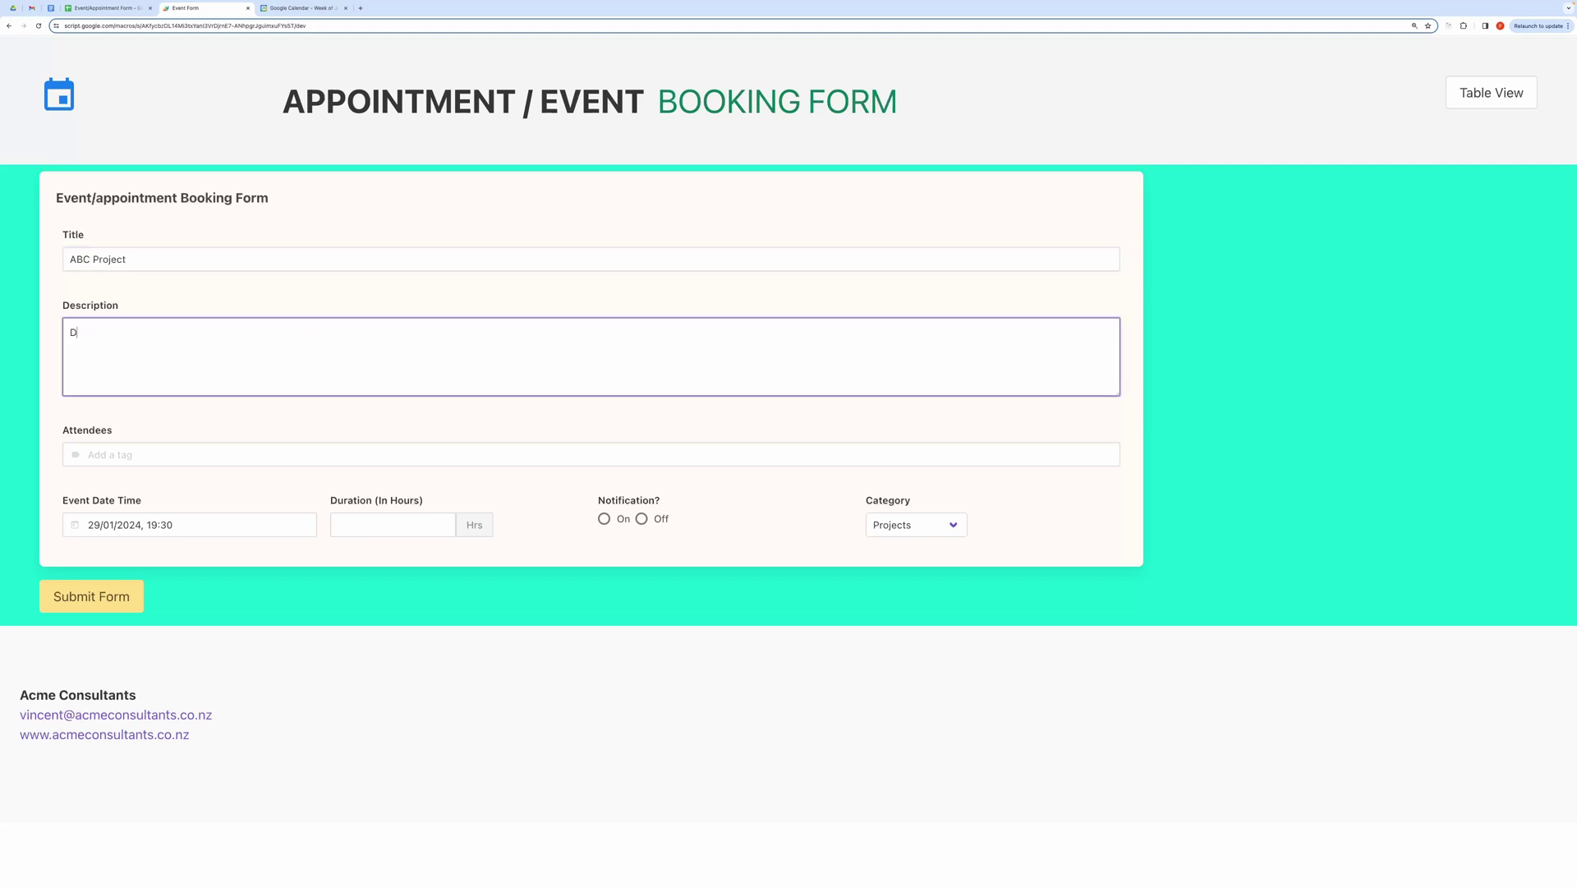
pyautogui.write('eetailed project review')
pyautogui.click(222, 455)
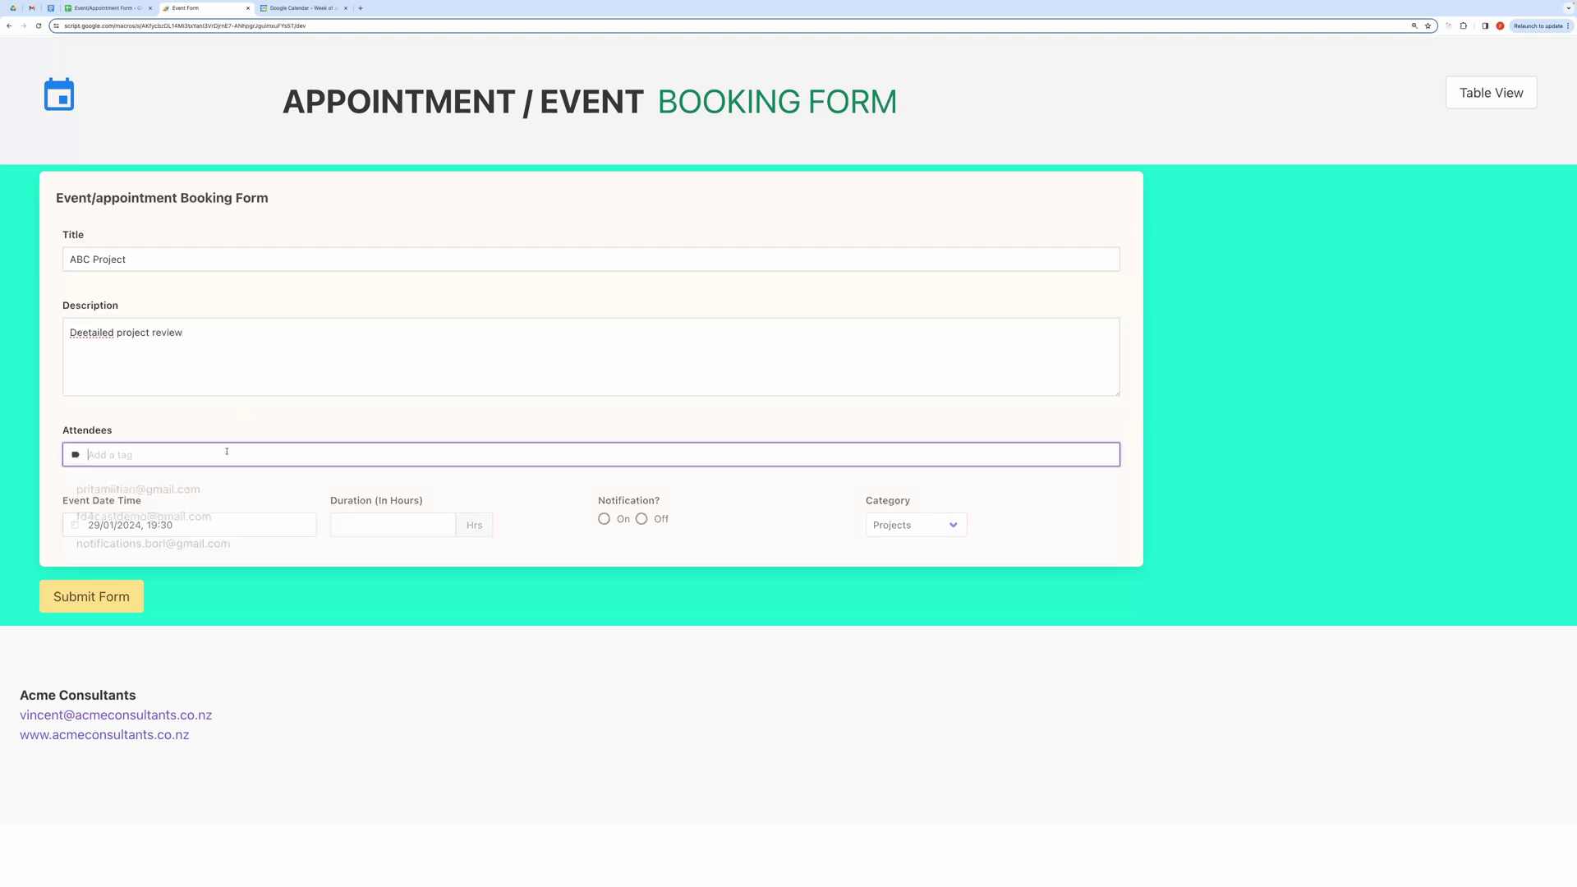
pyautogui.press('Return')
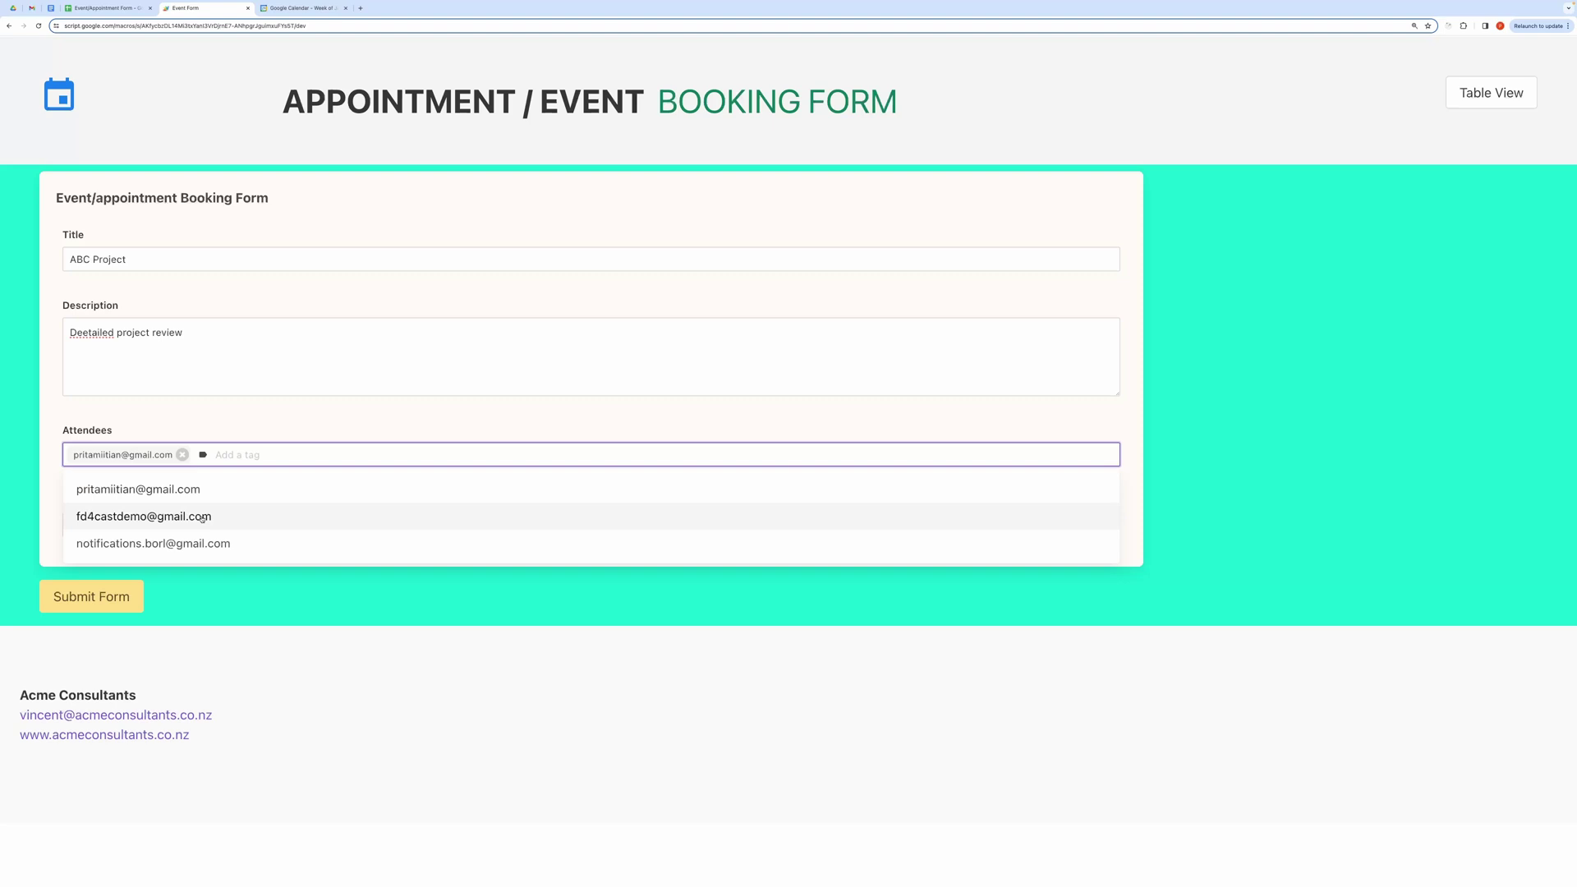
pyautogui.click(148, 543)
pyautogui.click(197, 620)
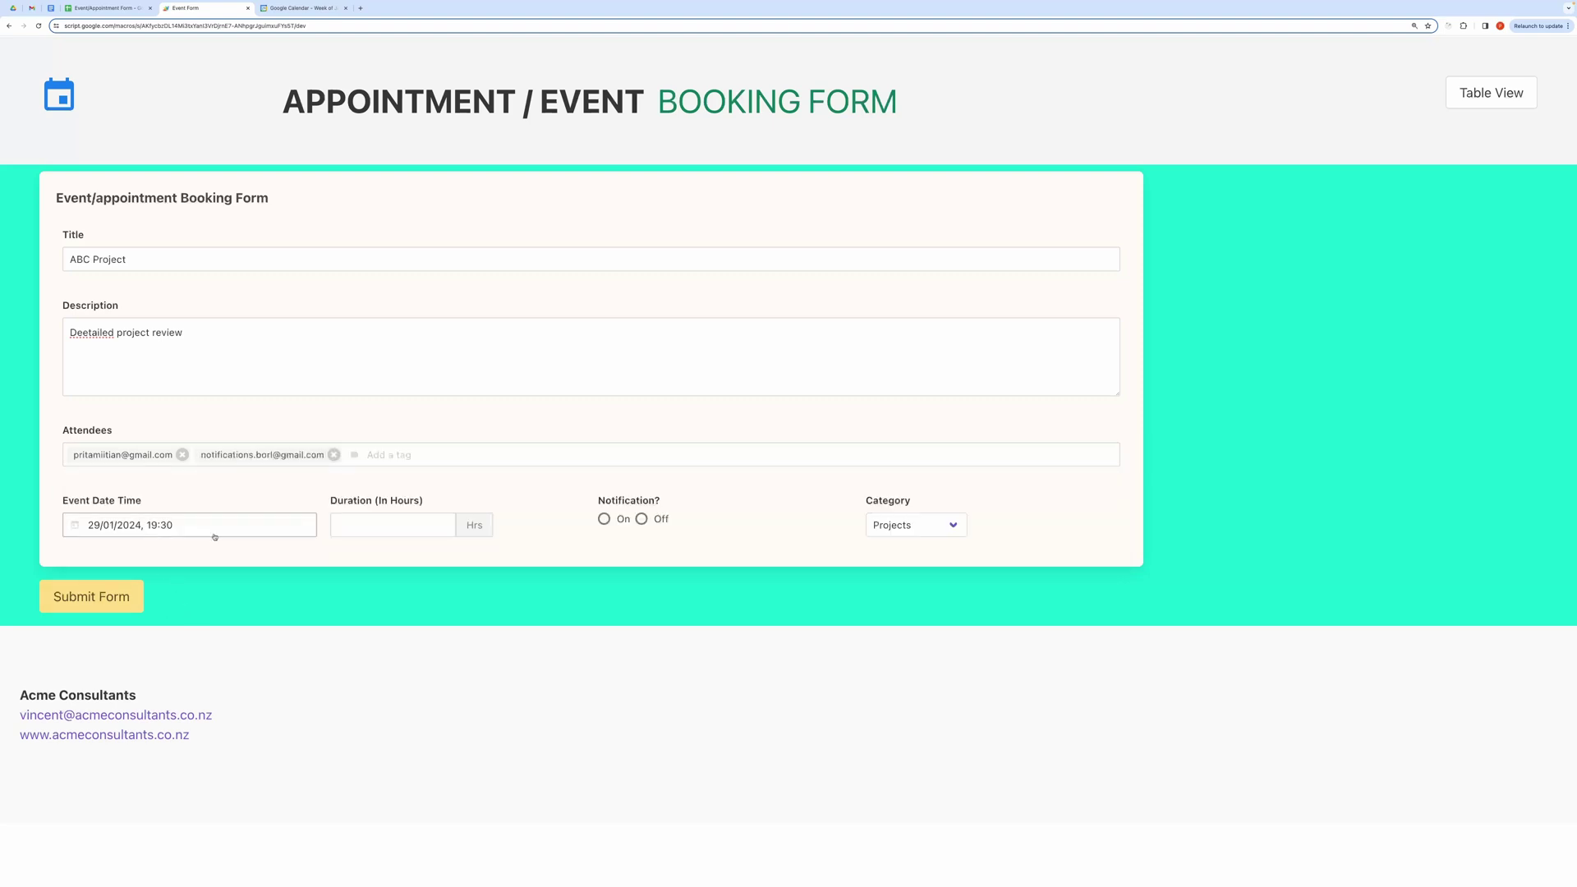
# Set duration to 1.5 hours, notifications On, category Project Review, and submit the booking
pyautogui.click(371, 528)
pyautogui.write('1.')
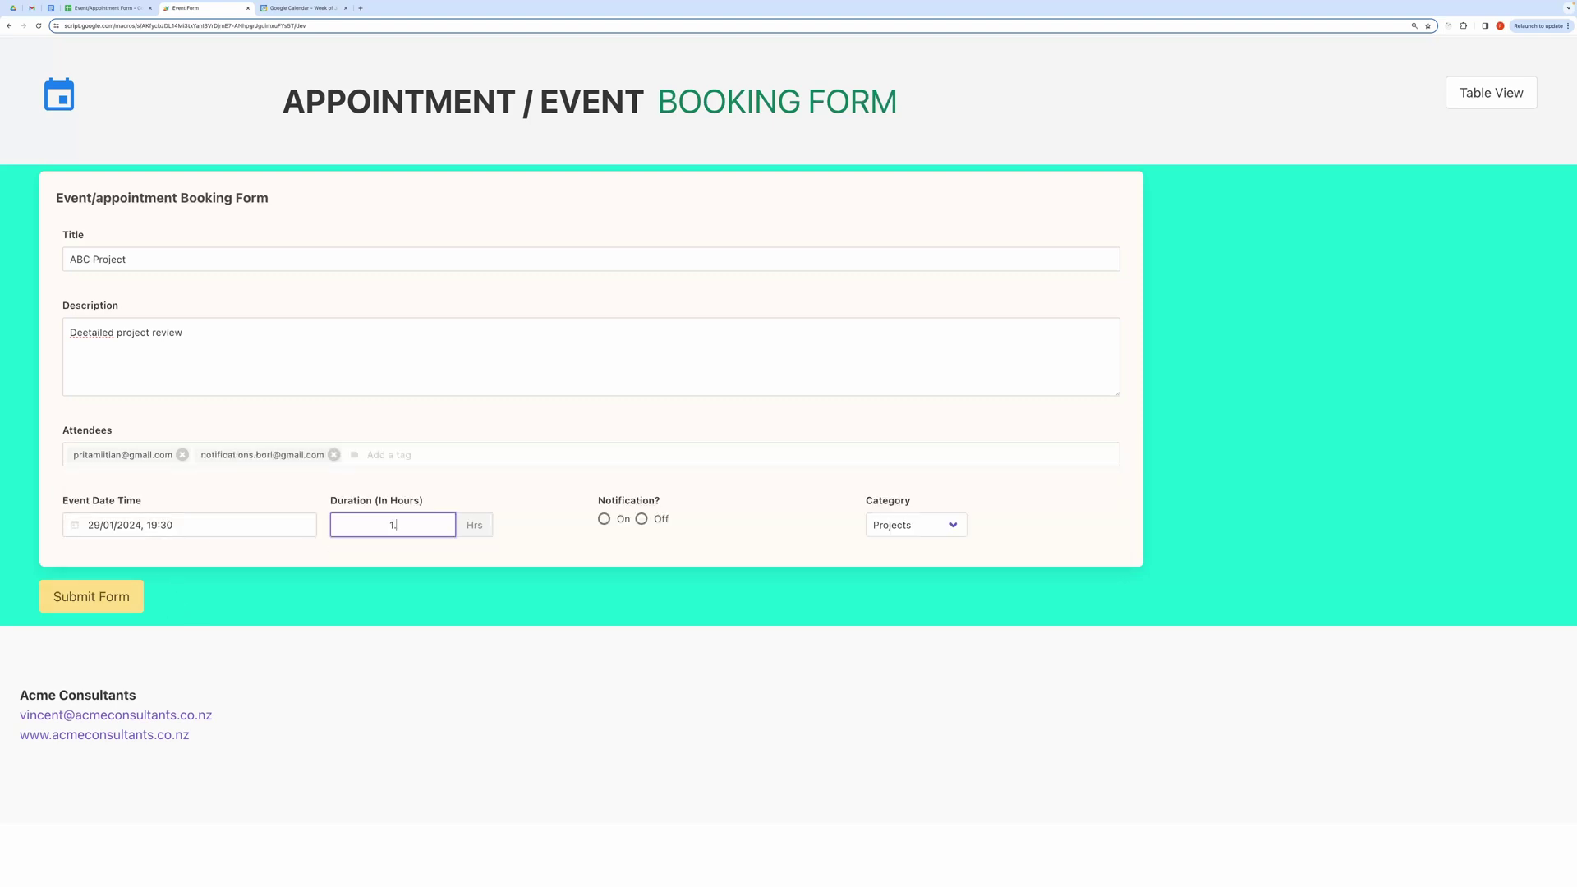
pyautogui.write('5')
pyautogui.click(603, 519)
pyautogui.click(911, 525)
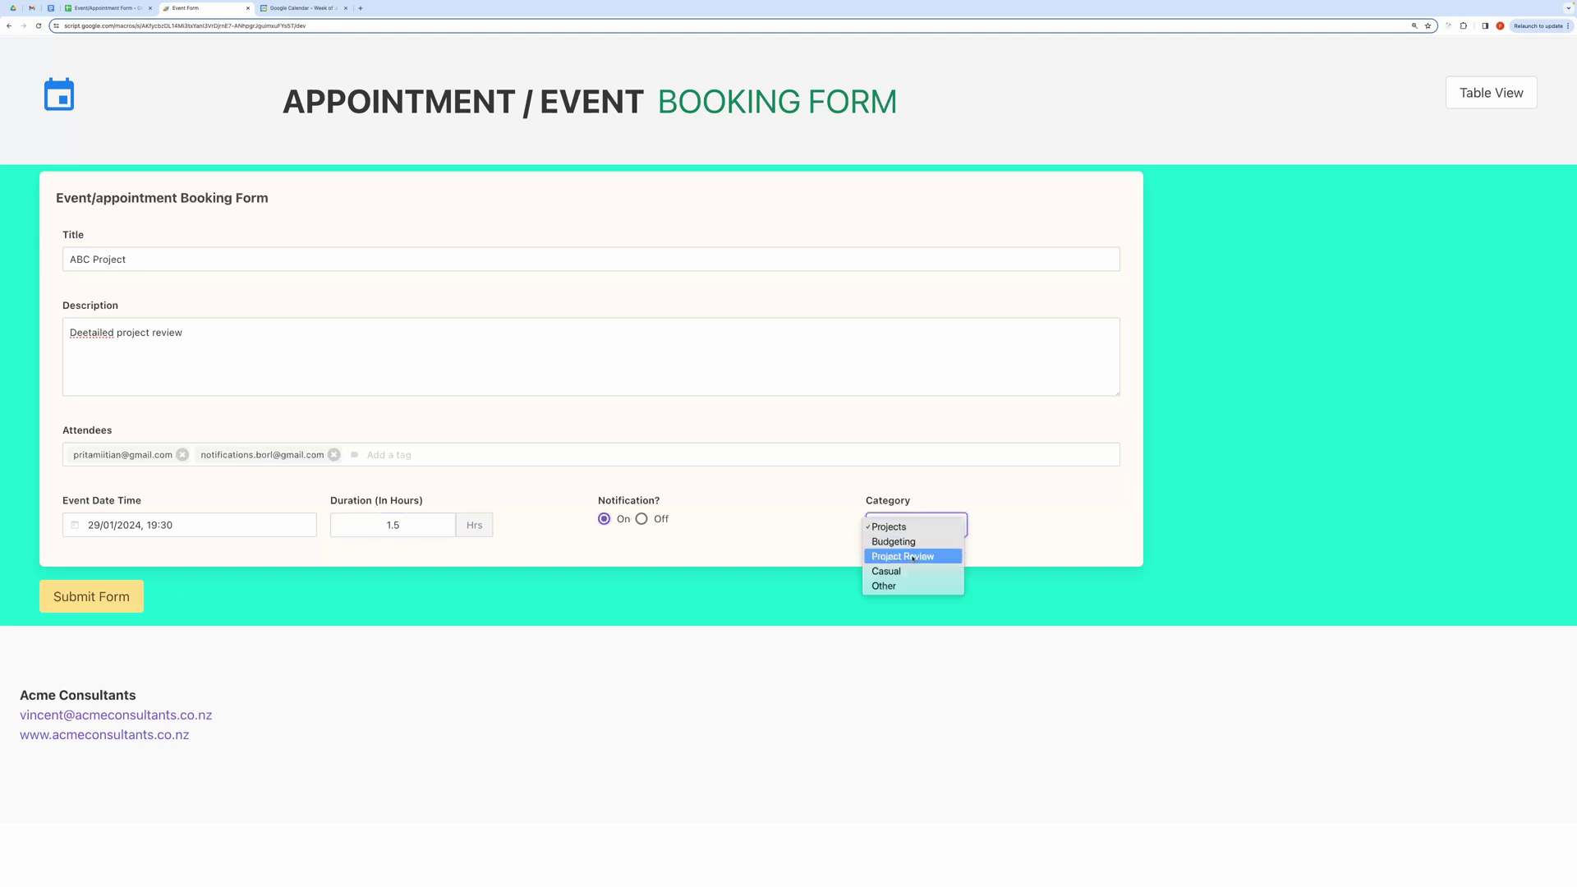
pyautogui.click(904, 556)
pyautogui.click(61, 598)
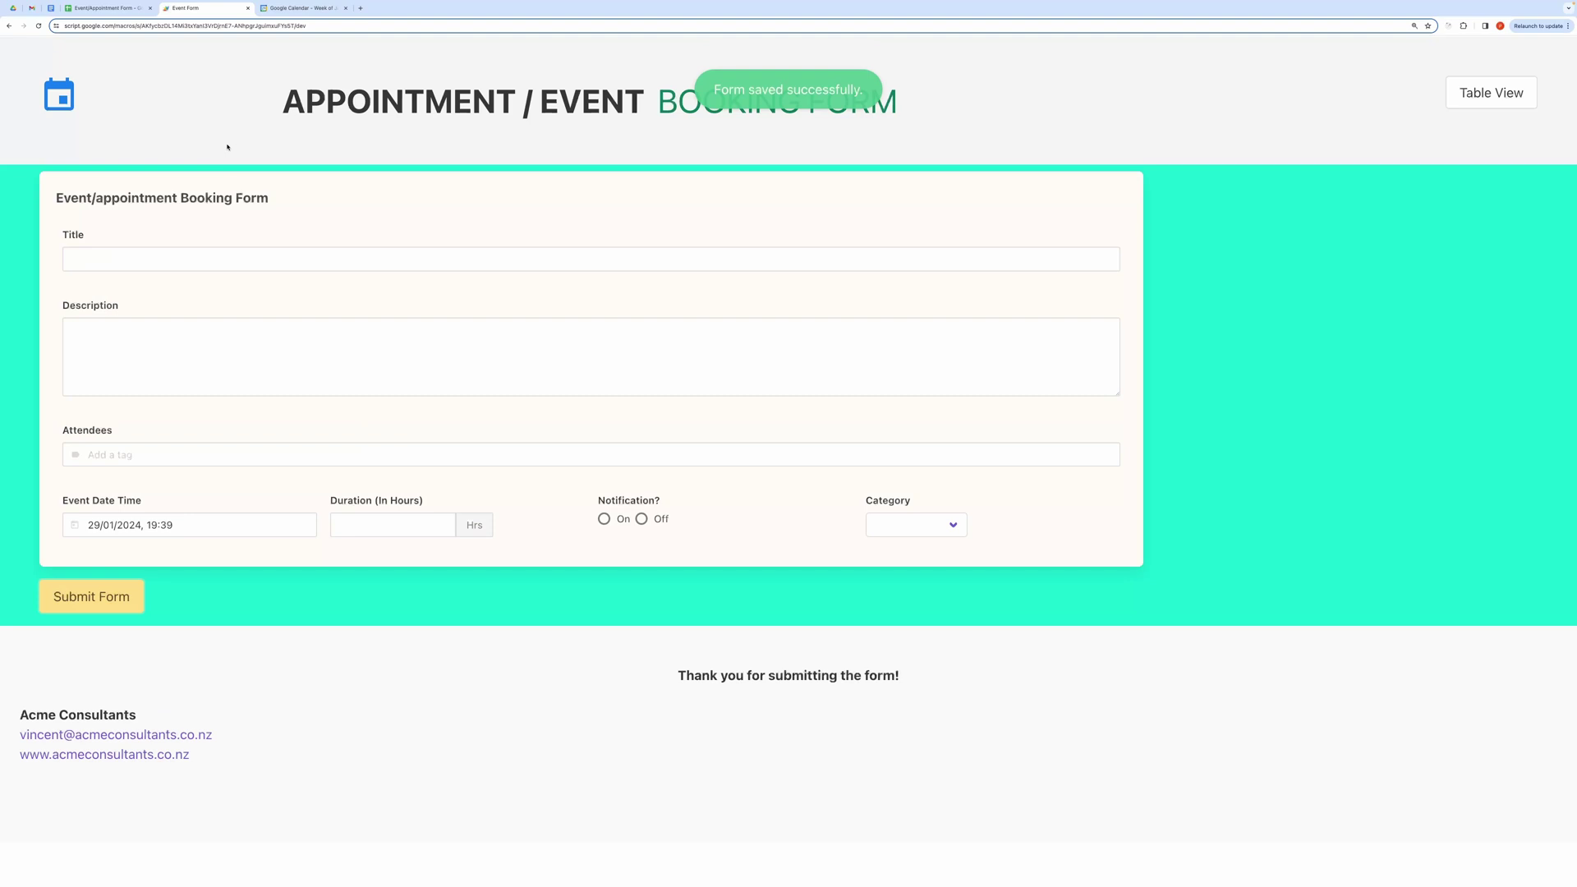
# Find the ABC Project event on Monday 29 January at 9pm and highlight its title and two guests
pyautogui.click(297, 8)
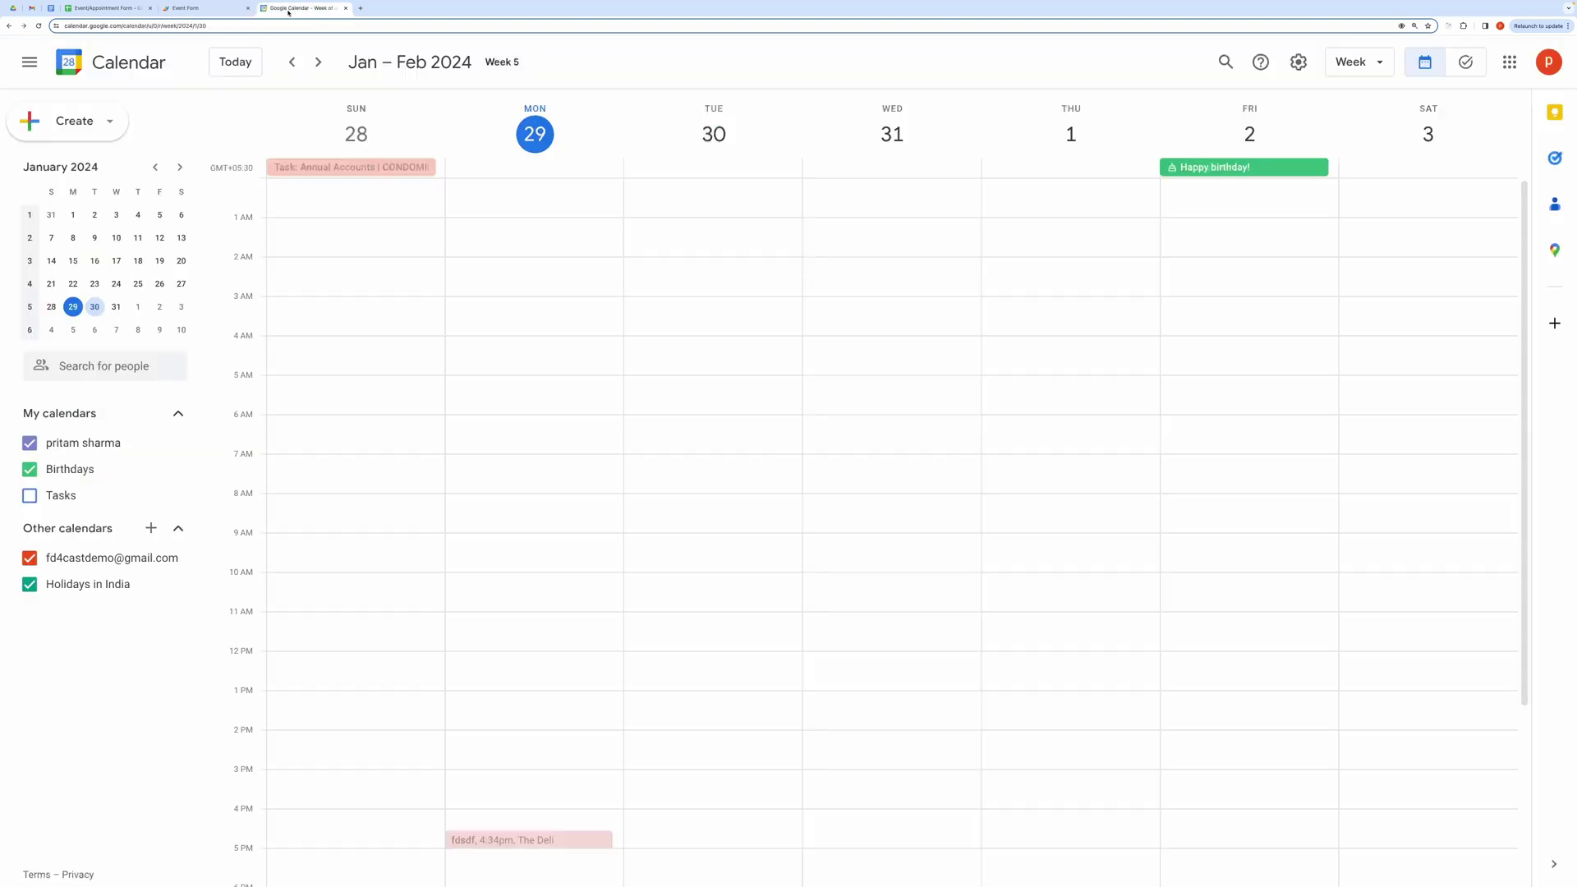
pyautogui.scroll(-3, 518, 607)
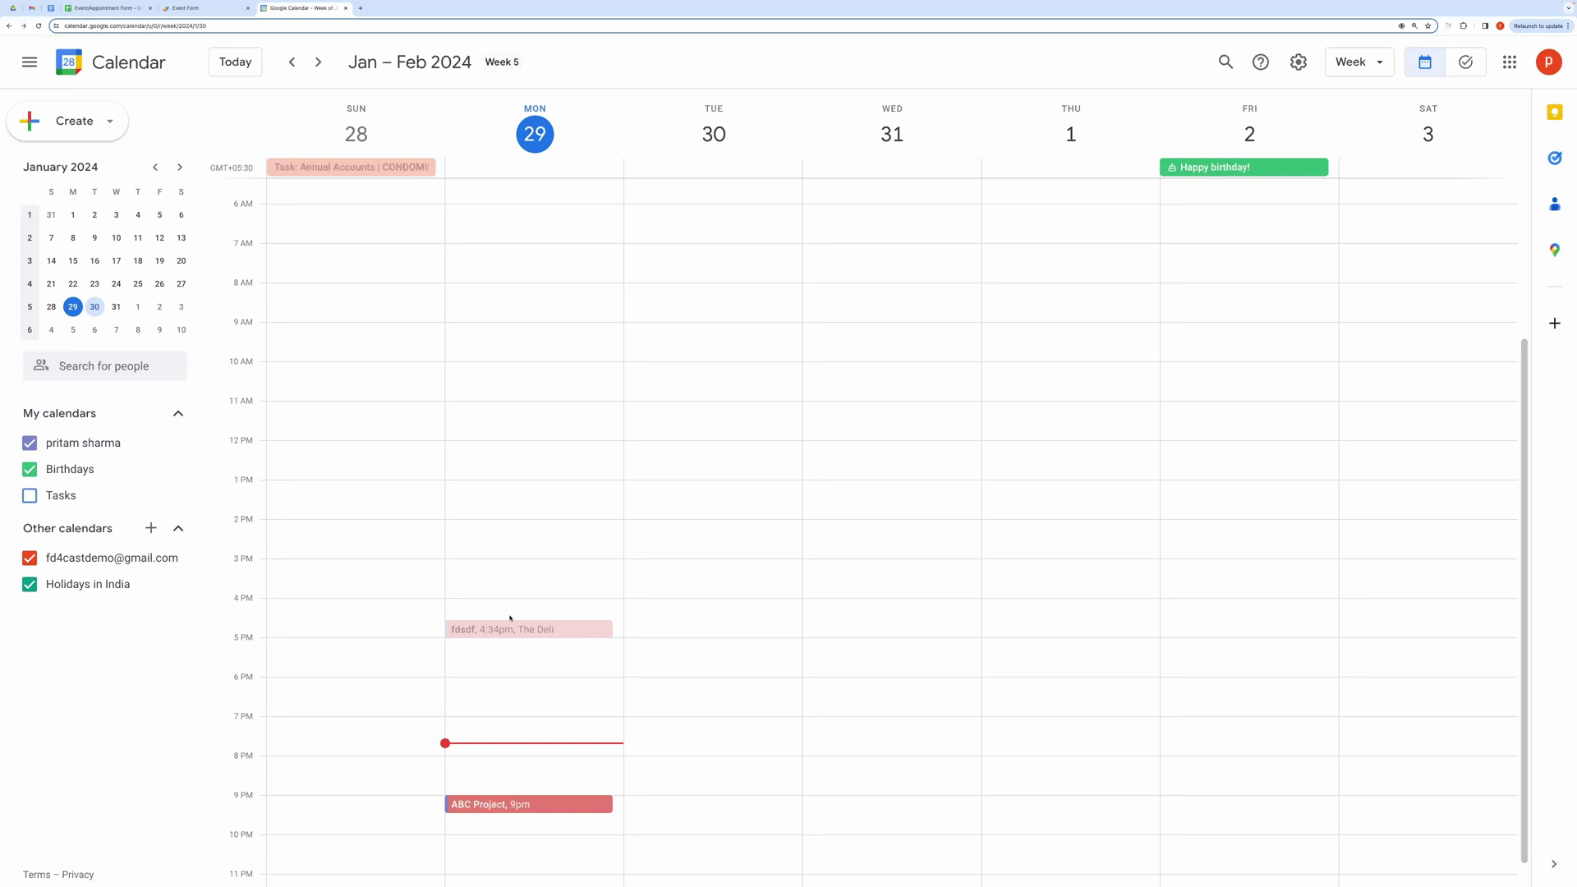
pyautogui.click(545, 780)
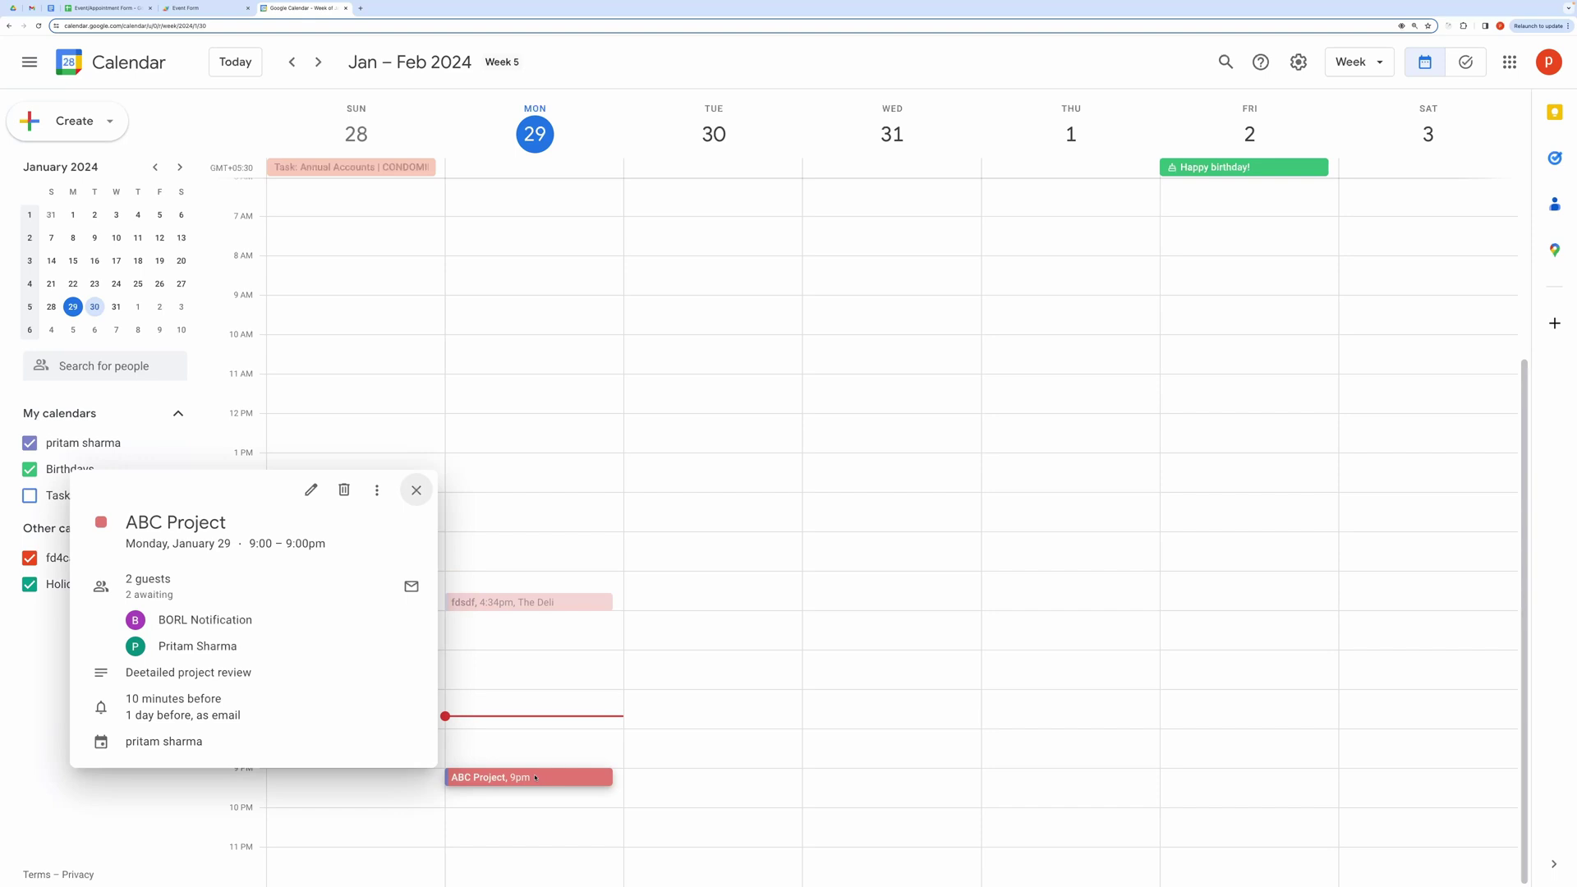
pyautogui.moveTo(124, 511); pyautogui.dragTo(231, 526)
pyautogui.moveTo(264, 654); pyautogui.dragTo(149, 621)
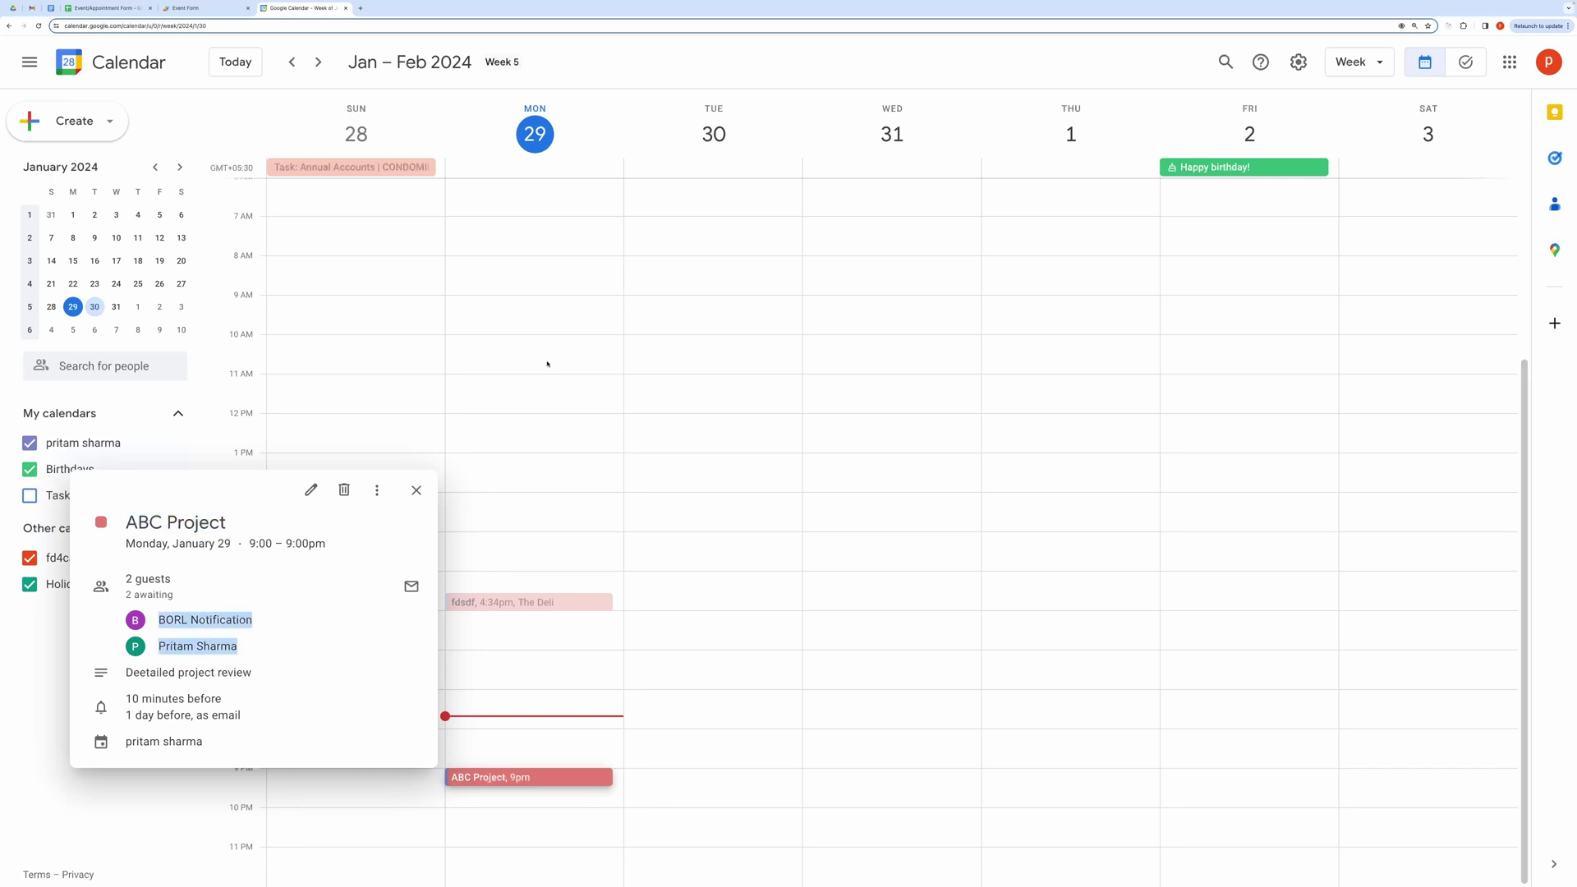
pyautogui.click(205, 9)
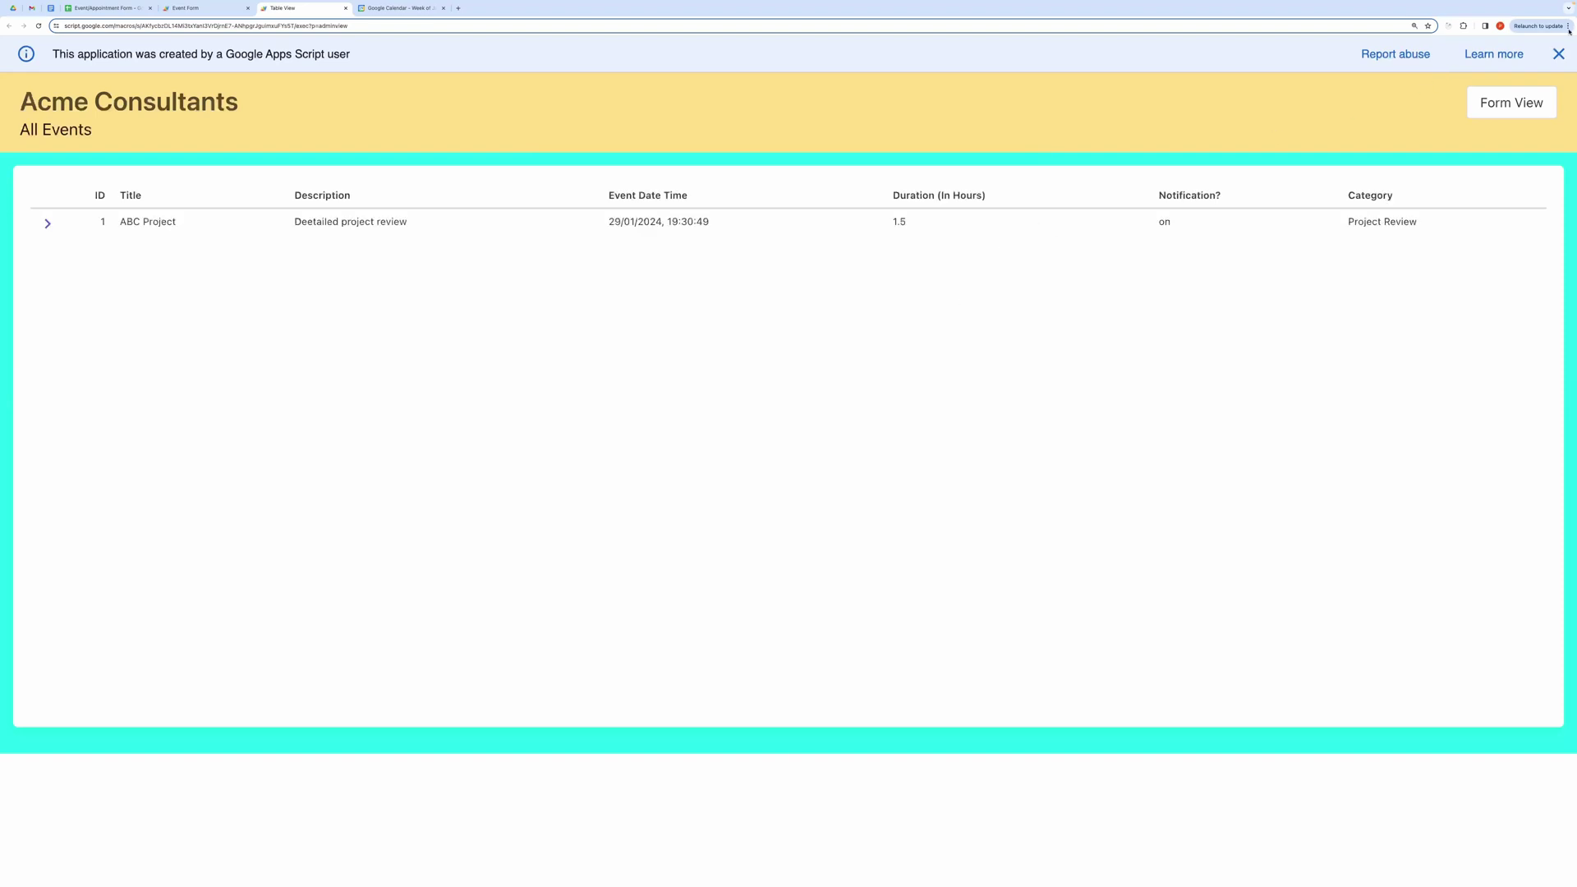
# Dismiss the creator notice, enlarge the page, and open the ABC Project row's detail view
pyautogui.click(1558, 53)
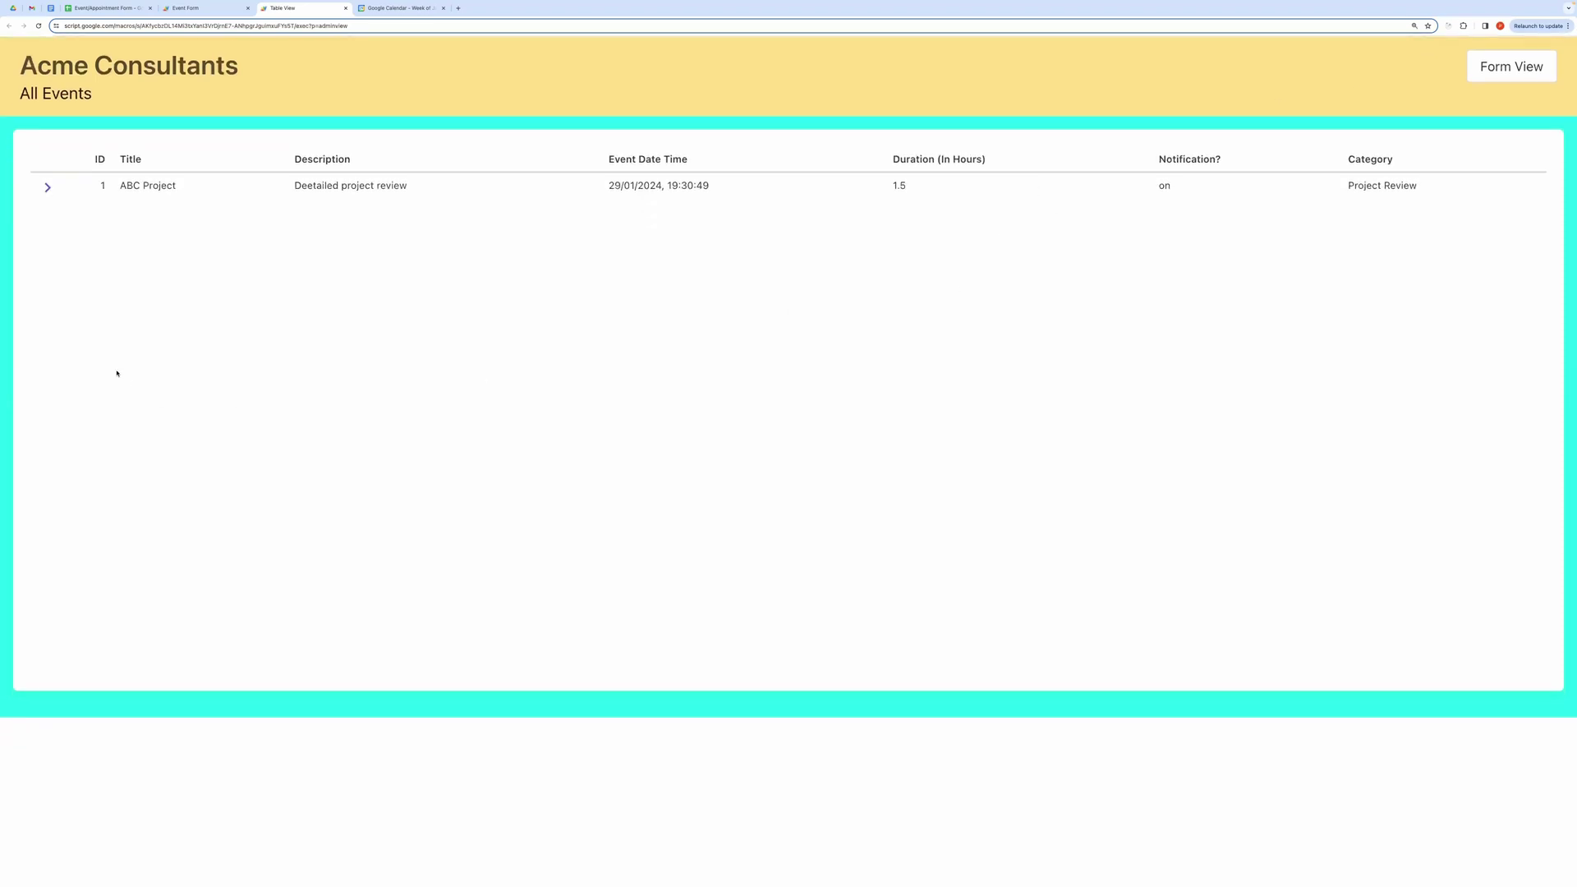
pyautogui.press('super+equal')
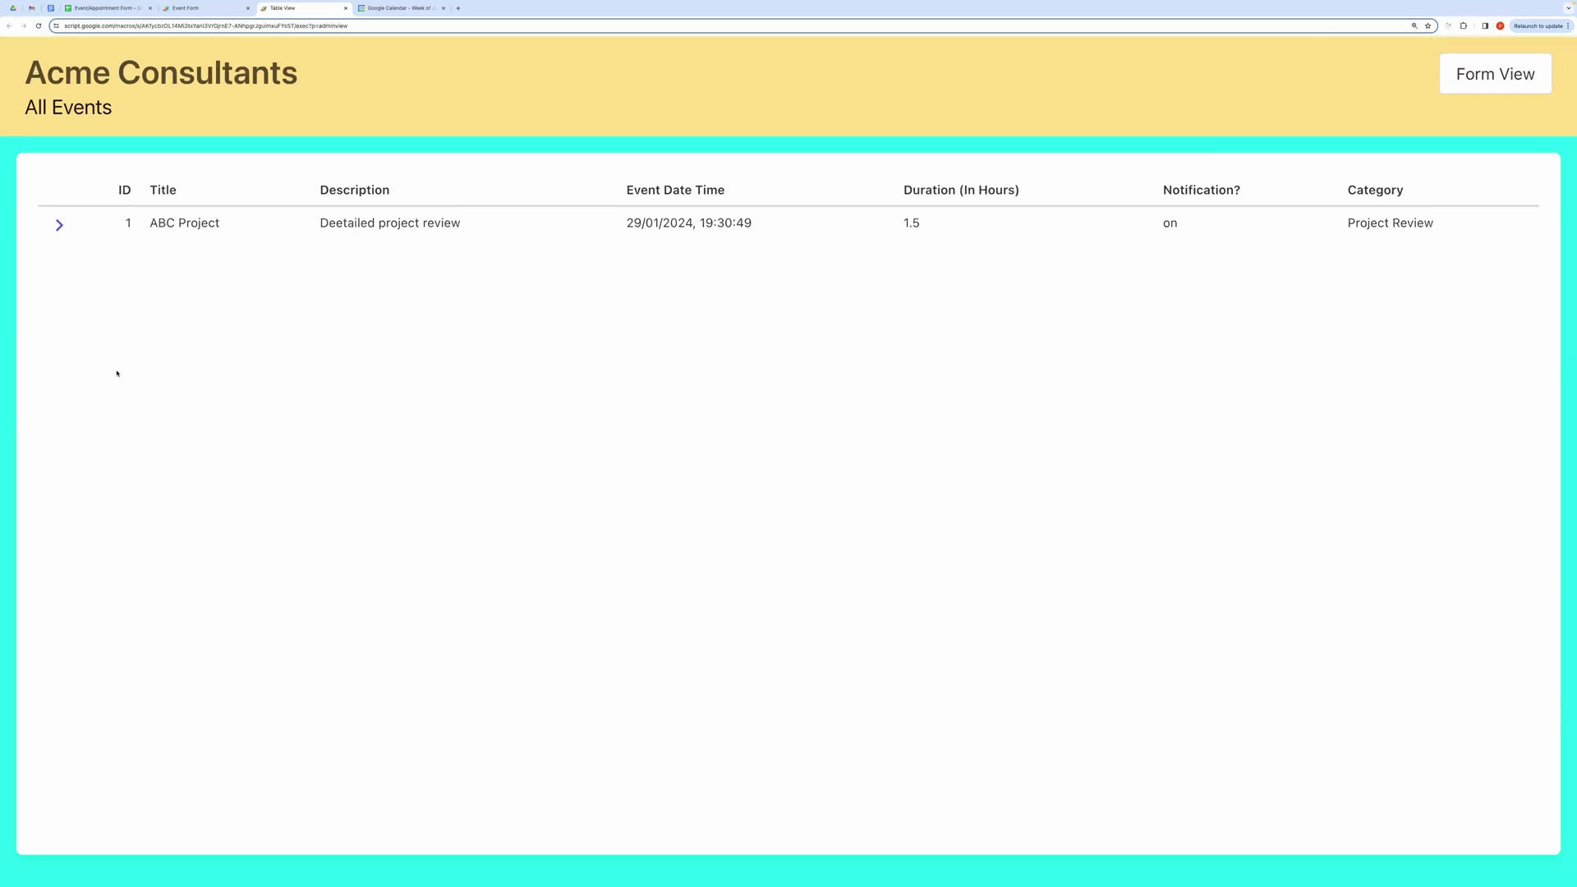
pyautogui.click(59, 224)
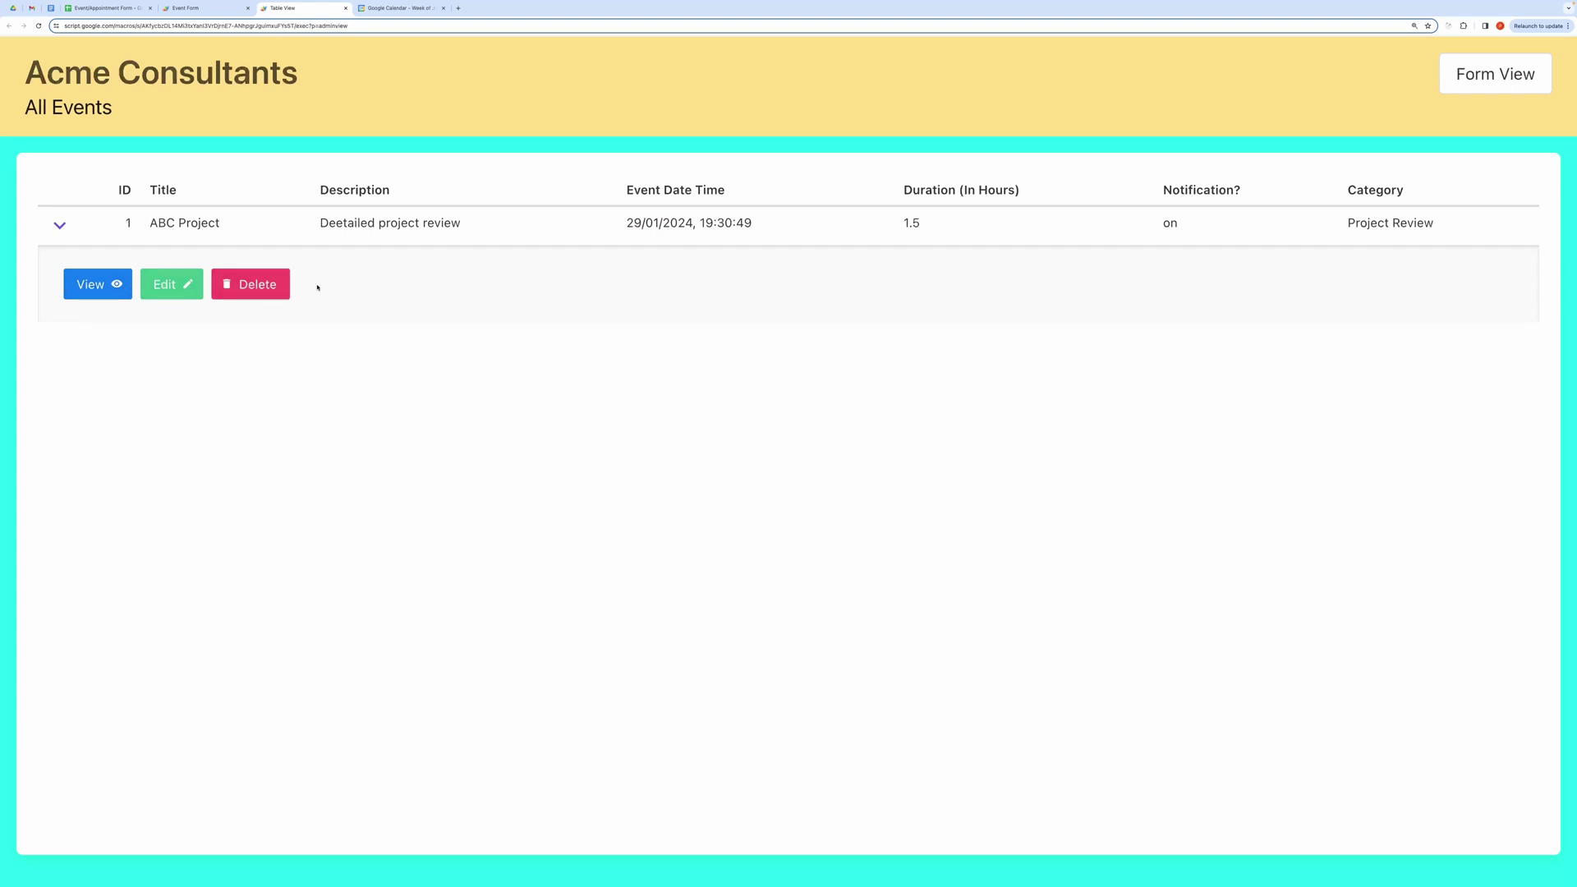
pyautogui.click(105, 289)
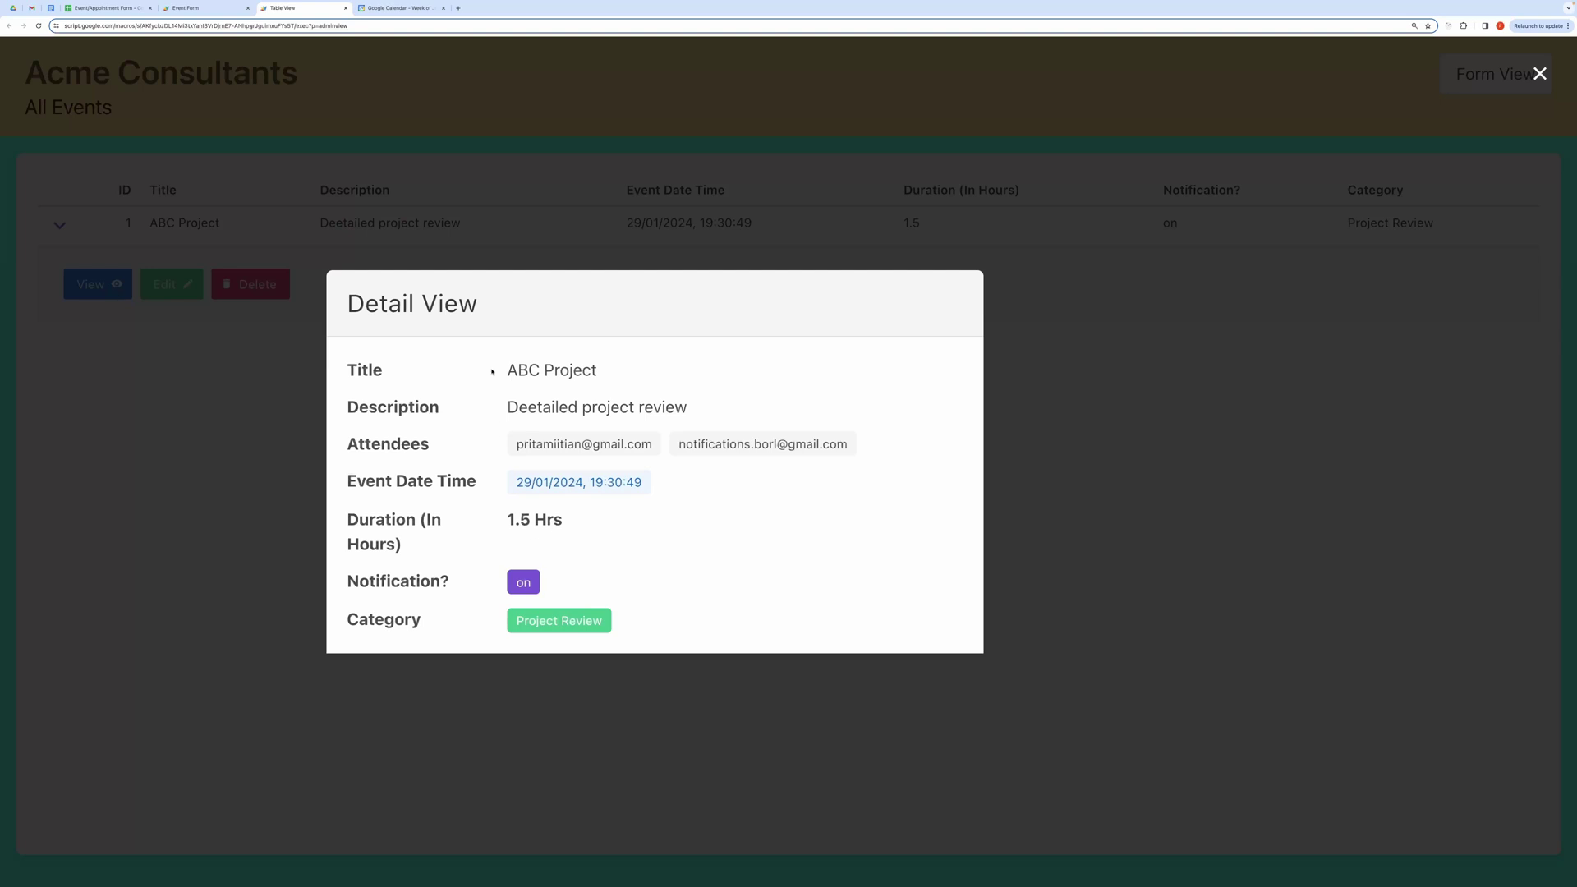
pyautogui.hotkey('ctrl', '+')
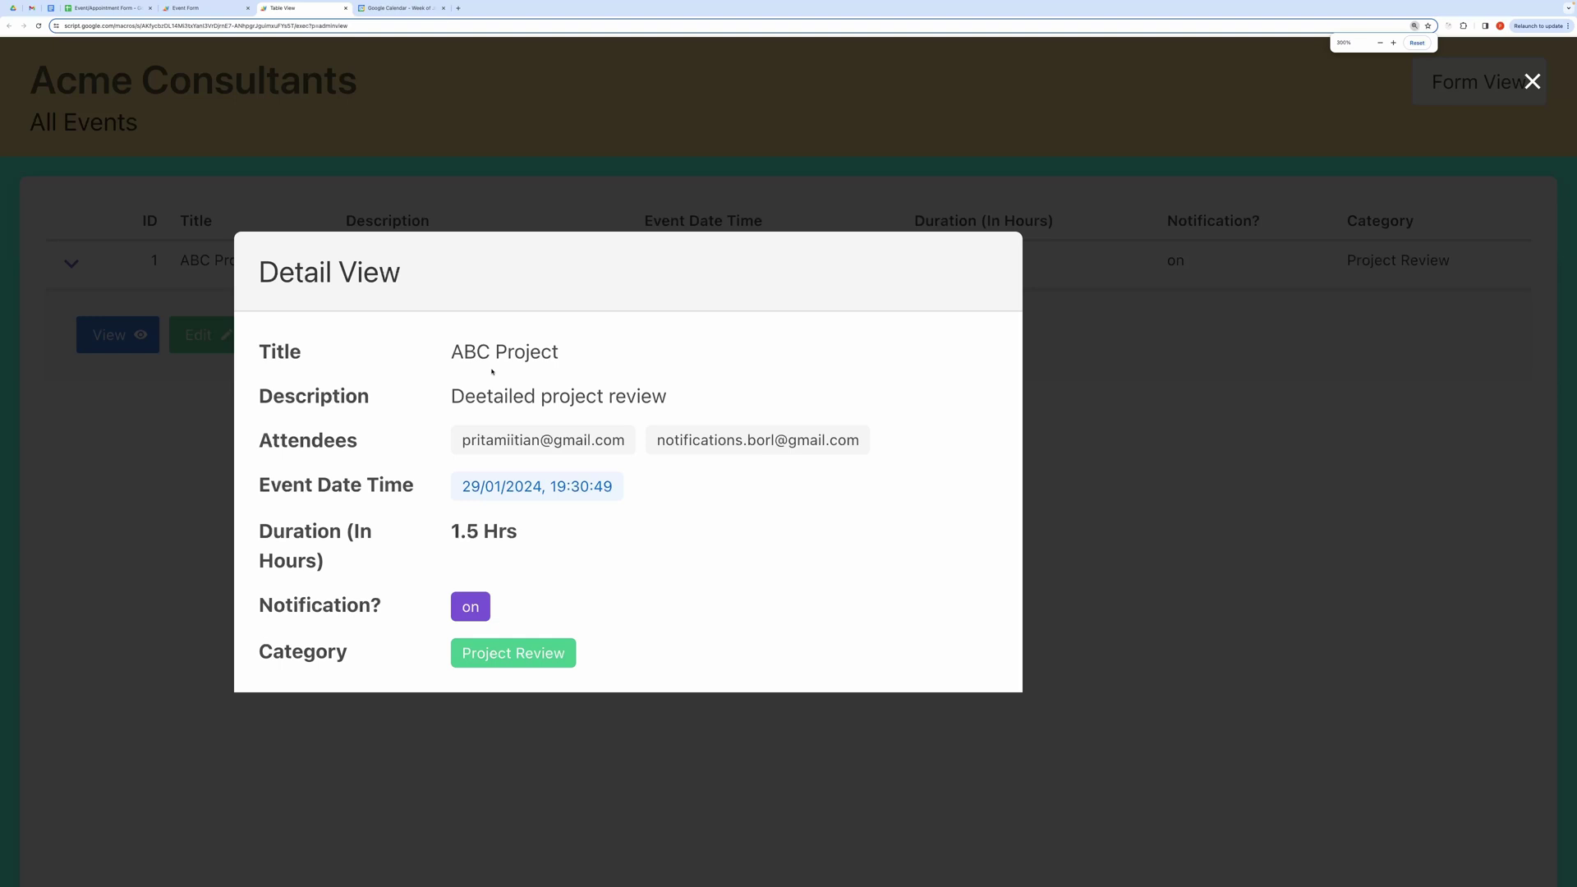
# Append 'Changed' to the ABC Project title and 'changed' to its description
pyautogui.click(140, 491)
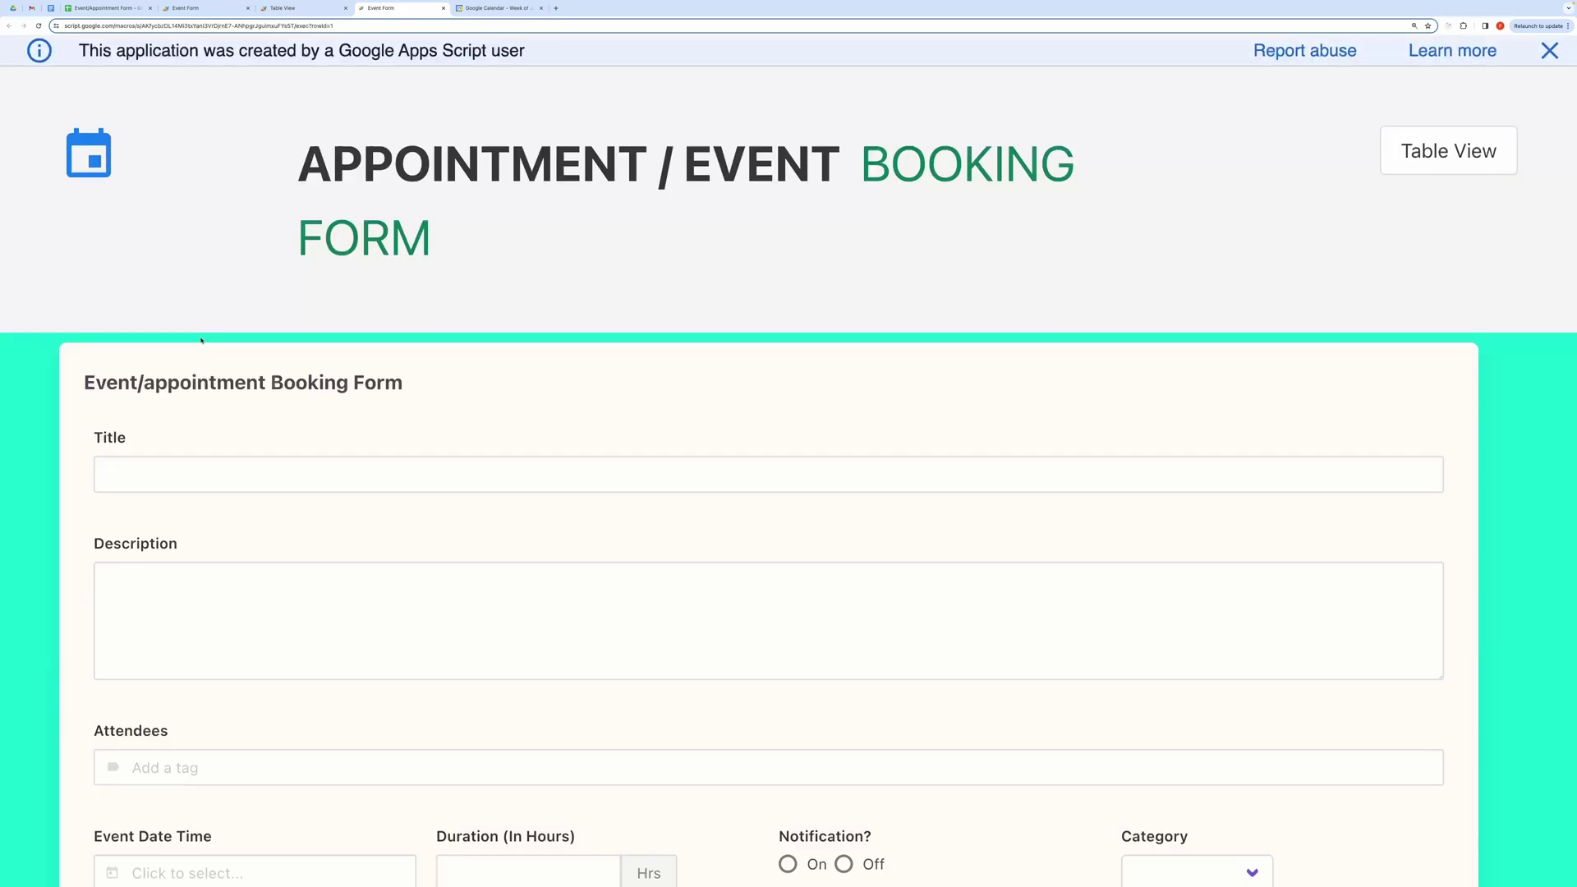
pyautogui.hotkey('ctrl', '-')
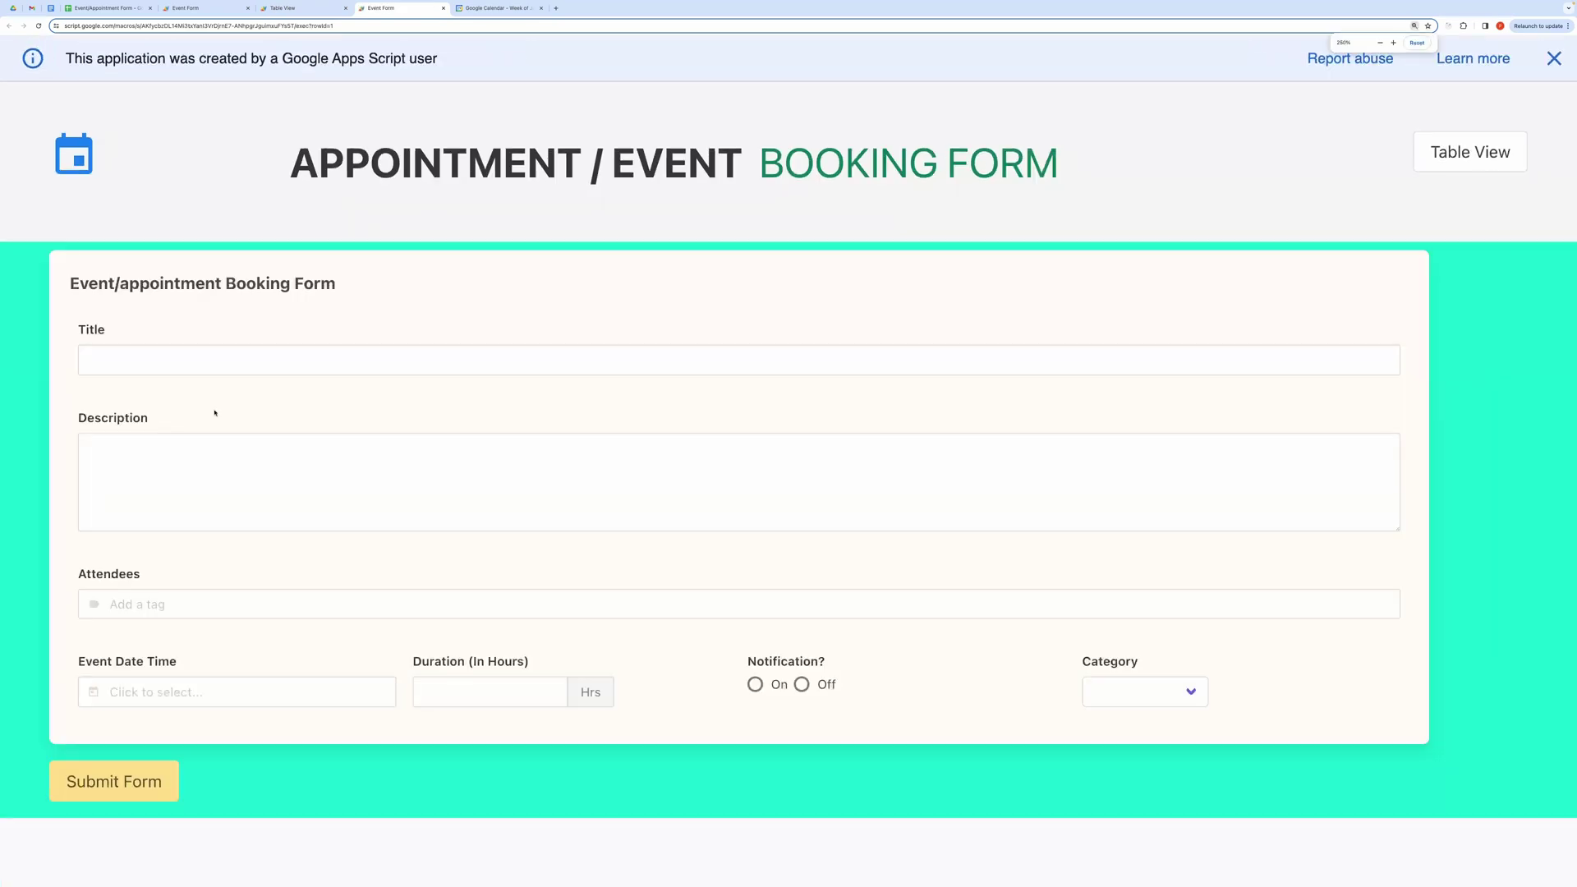
pyautogui.click(186, 358)
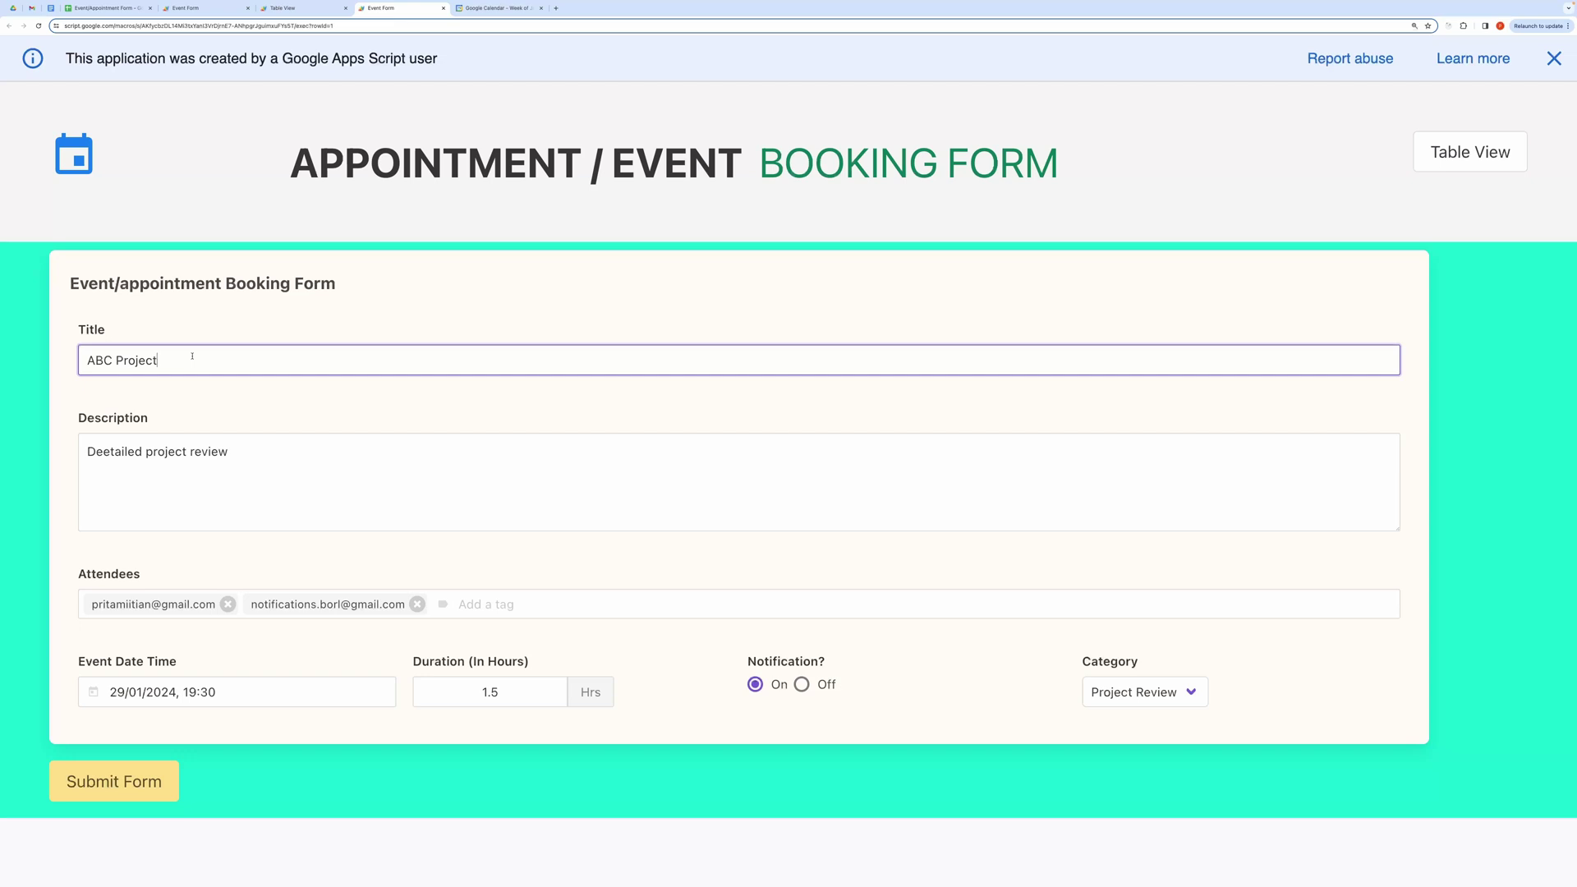
pyautogui.write('Changed')
pyautogui.click(229, 452)
pyautogui.write('cha')
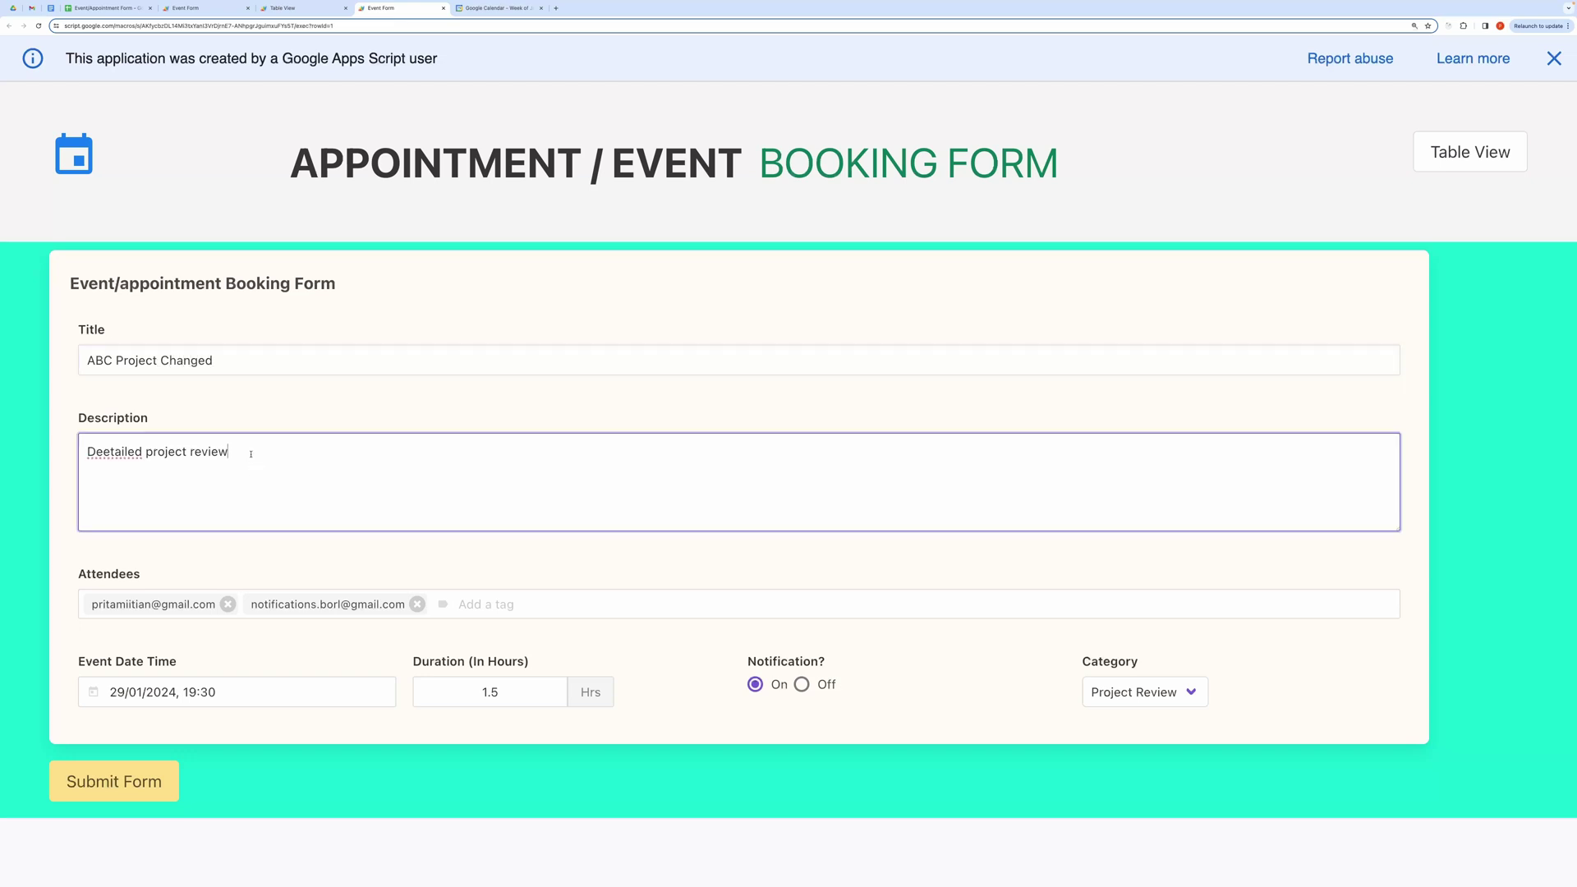
pyautogui.write('nged')
# Keep the event date and the Project Review category, and submit the edited booking
pyautogui.click(325, 698)
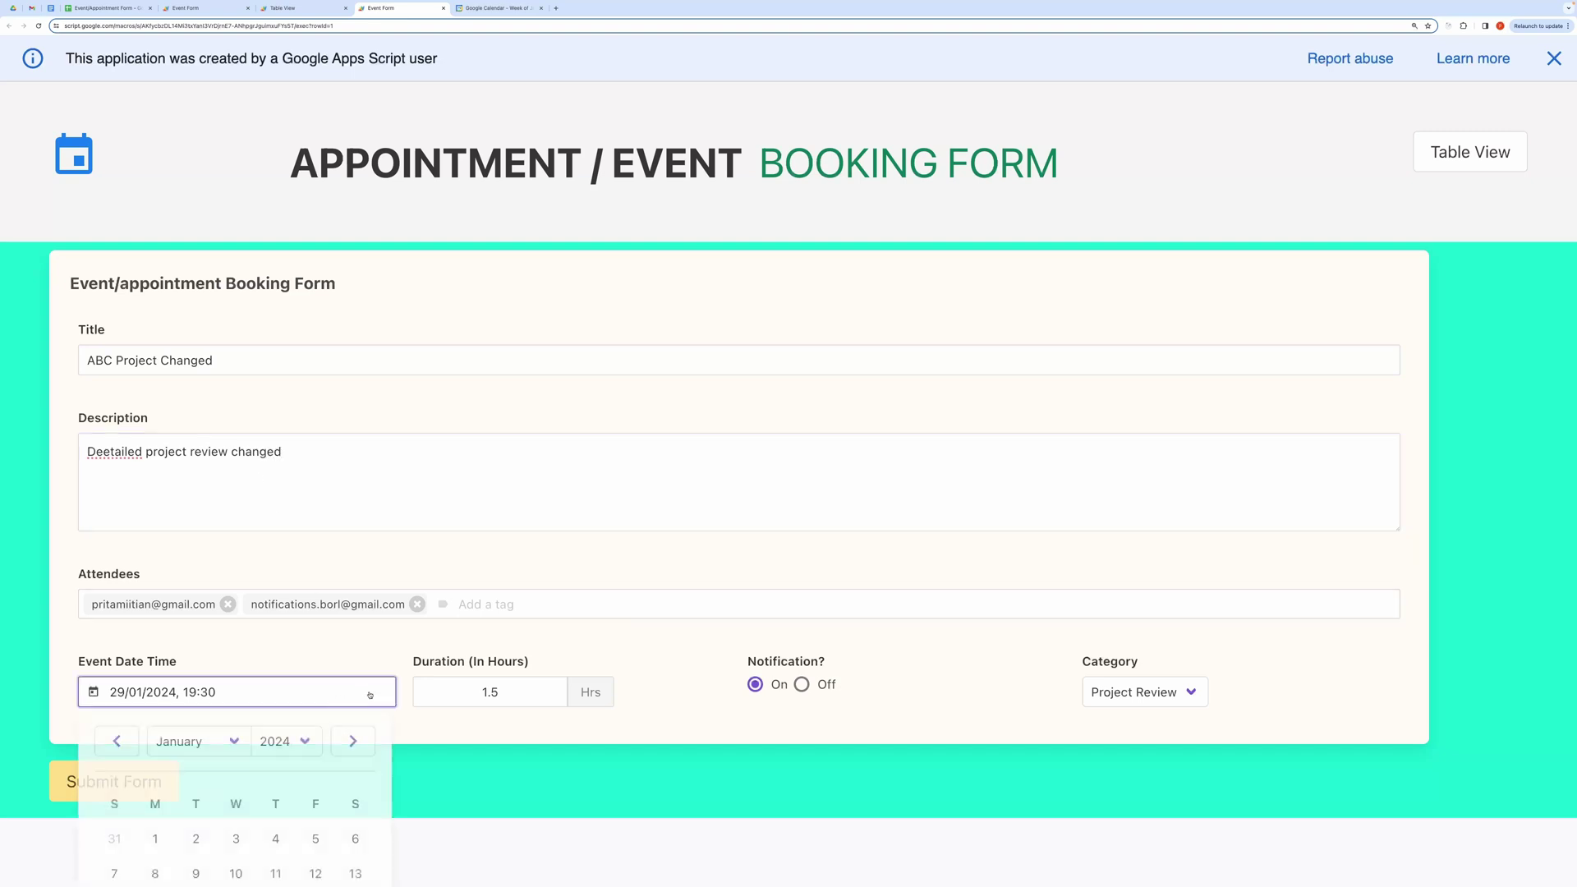
pyautogui.click(721, 696)
pyautogui.click(1158, 692)
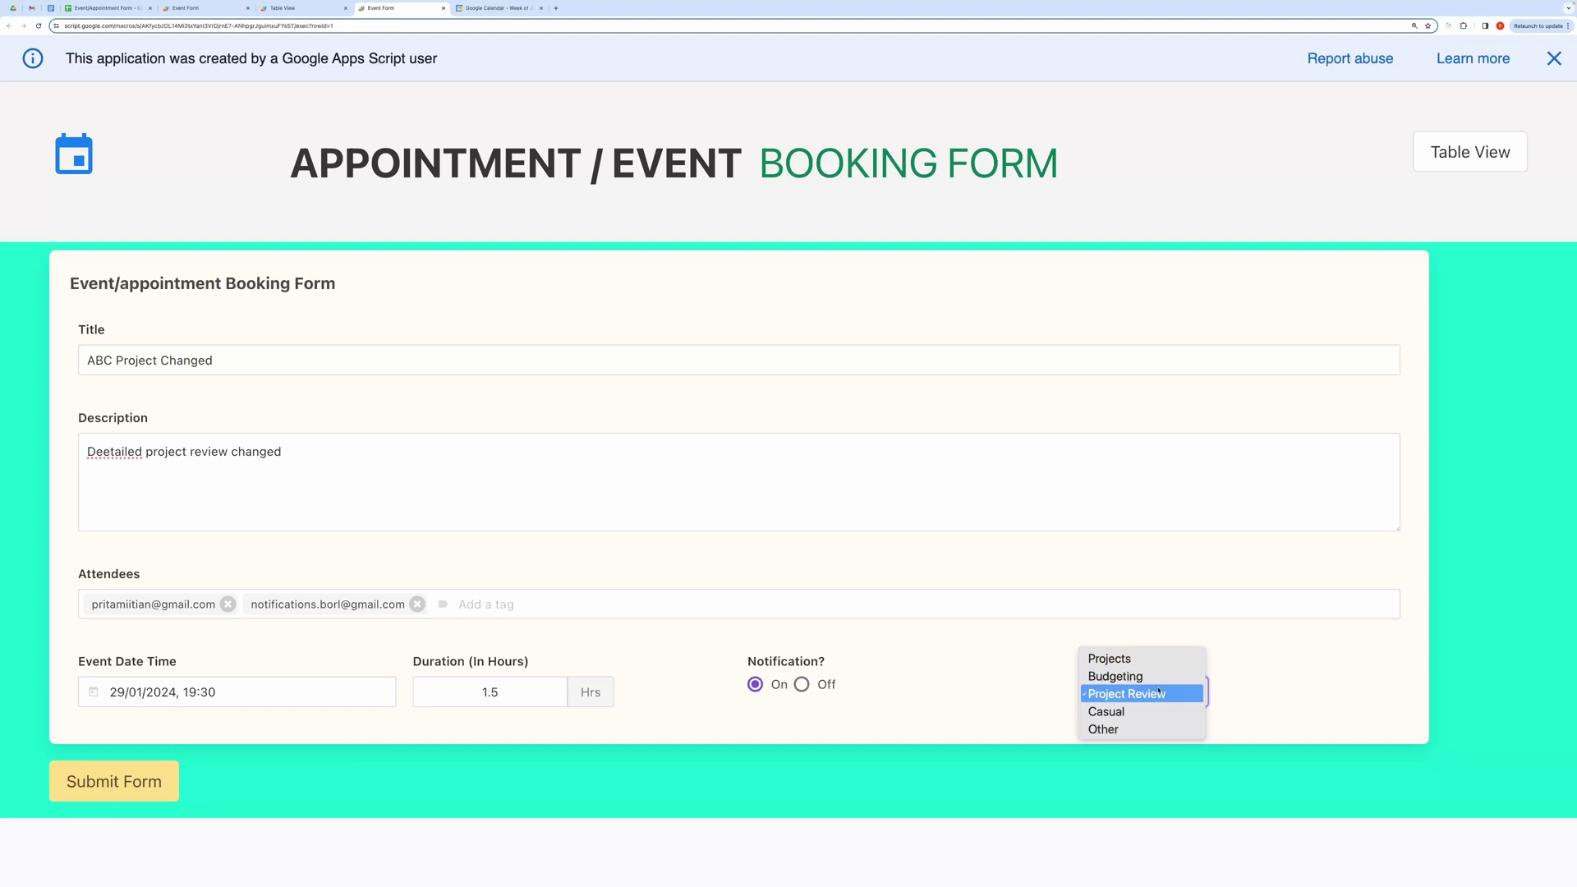
pyautogui.click(1154, 695)
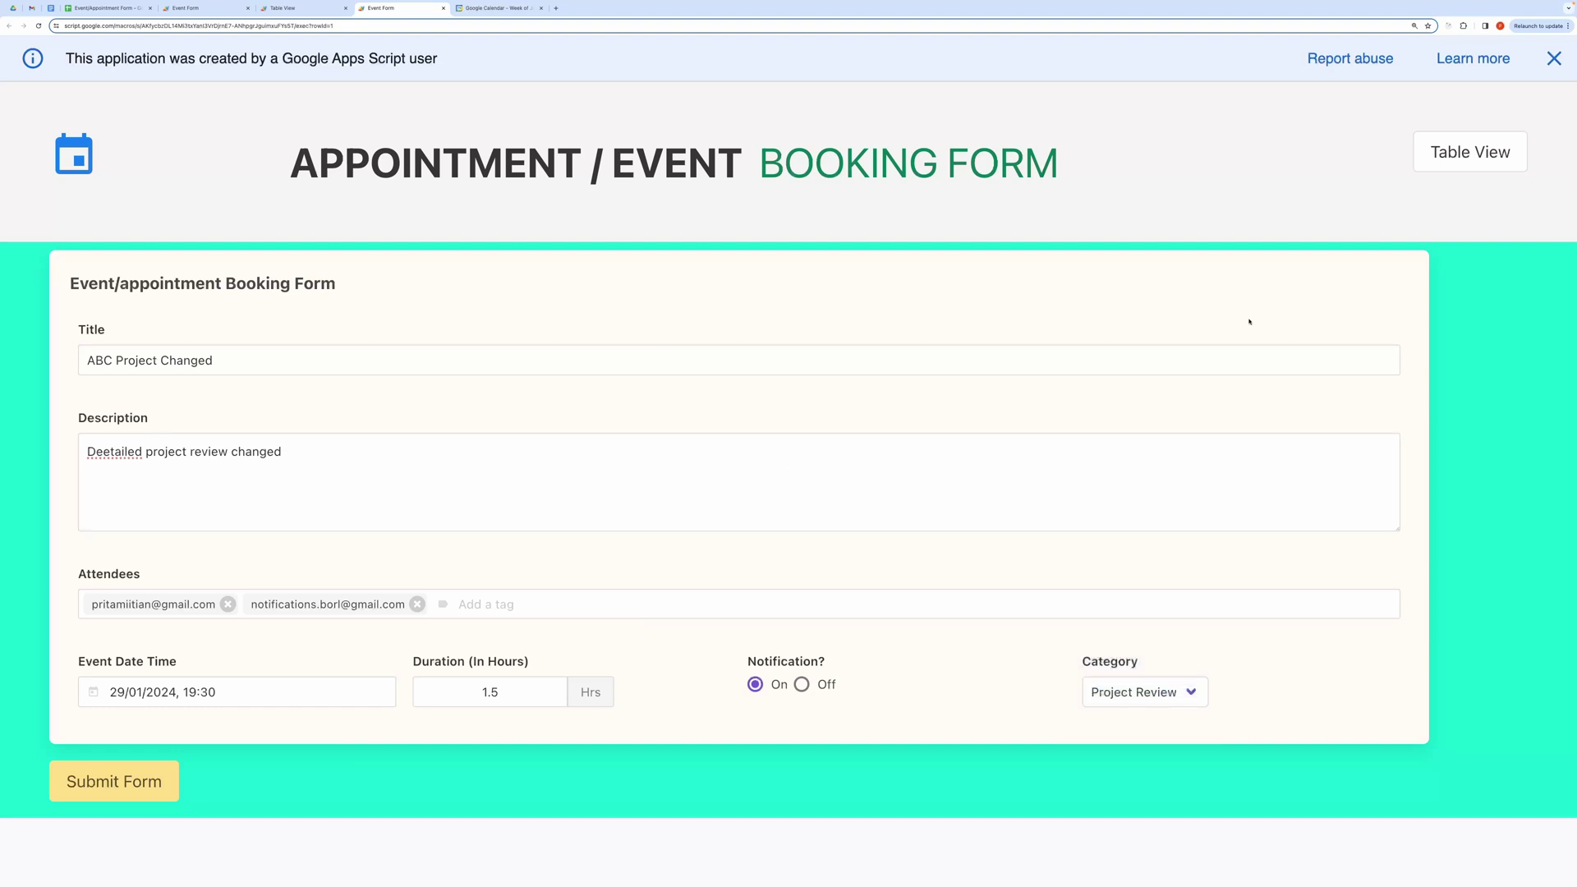
pyautogui.scroll(-3, 276, 730)
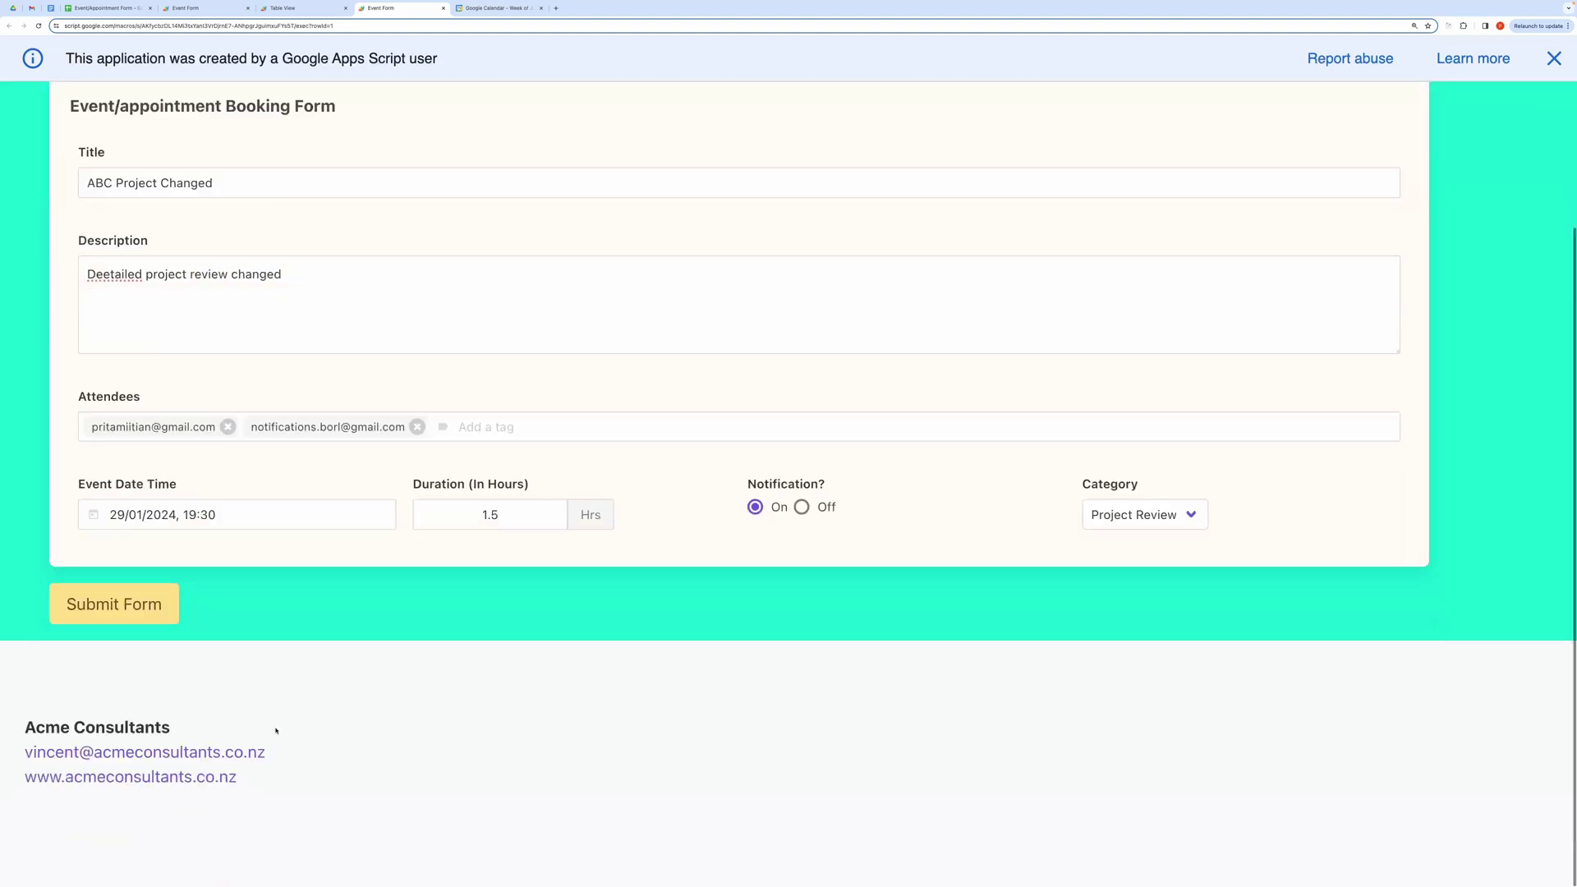
pyautogui.click(116, 593)
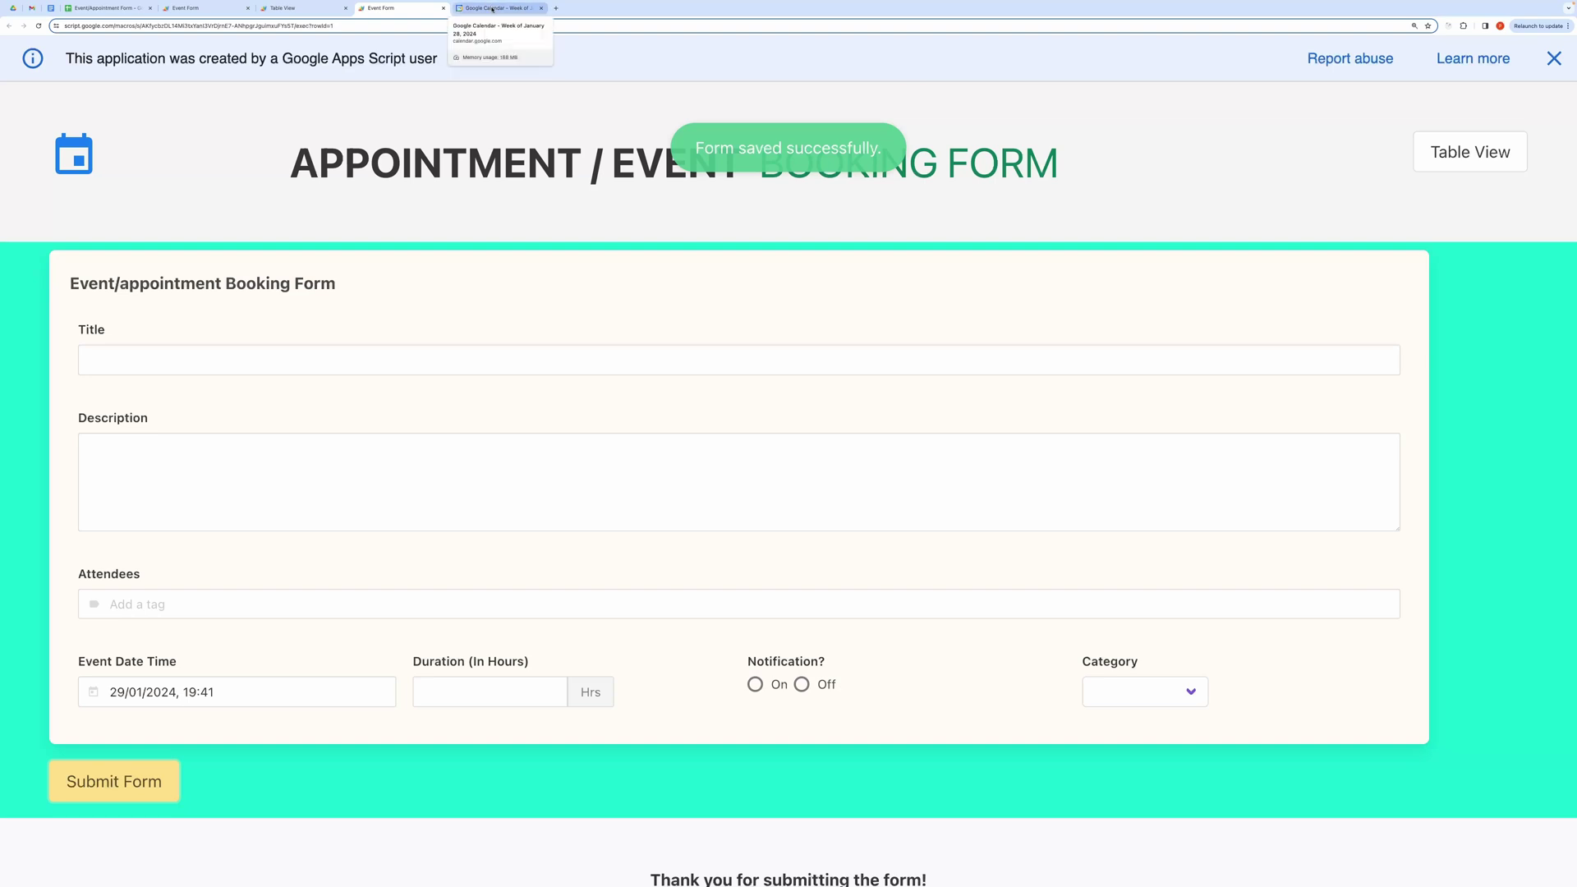
# Open the ABC Project Changed event on Monday 29 January and highlight its title, time and changed description
pyautogui.click(492, 9)
pyautogui.click(518, 342)
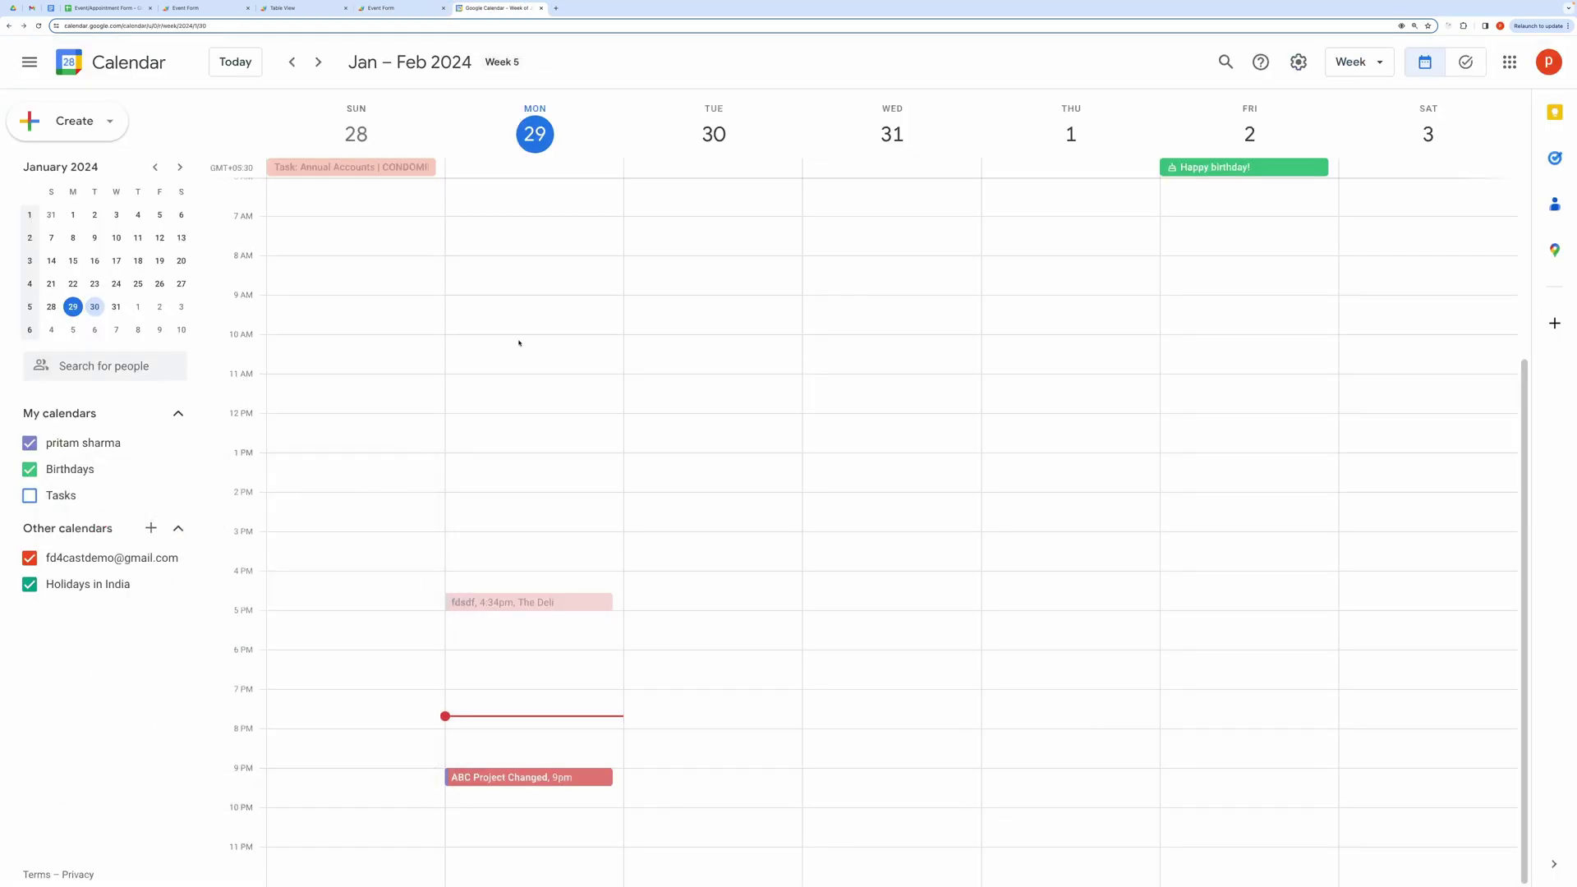
pyautogui.click(510, 777)
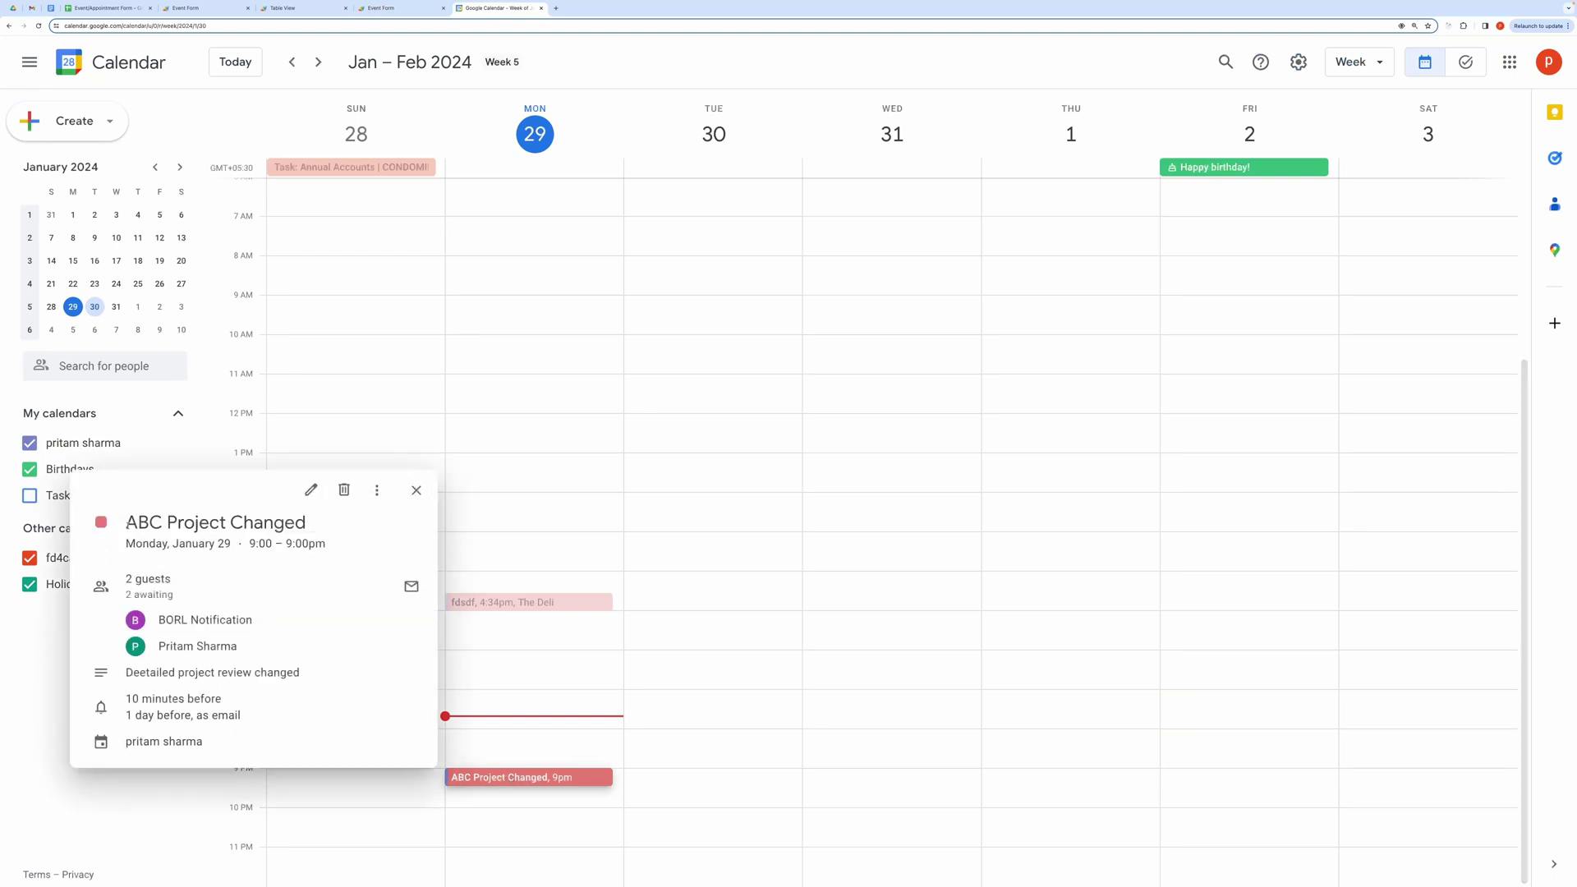
pyautogui.moveTo(126, 523); pyautogui.dragTo(317, 537)
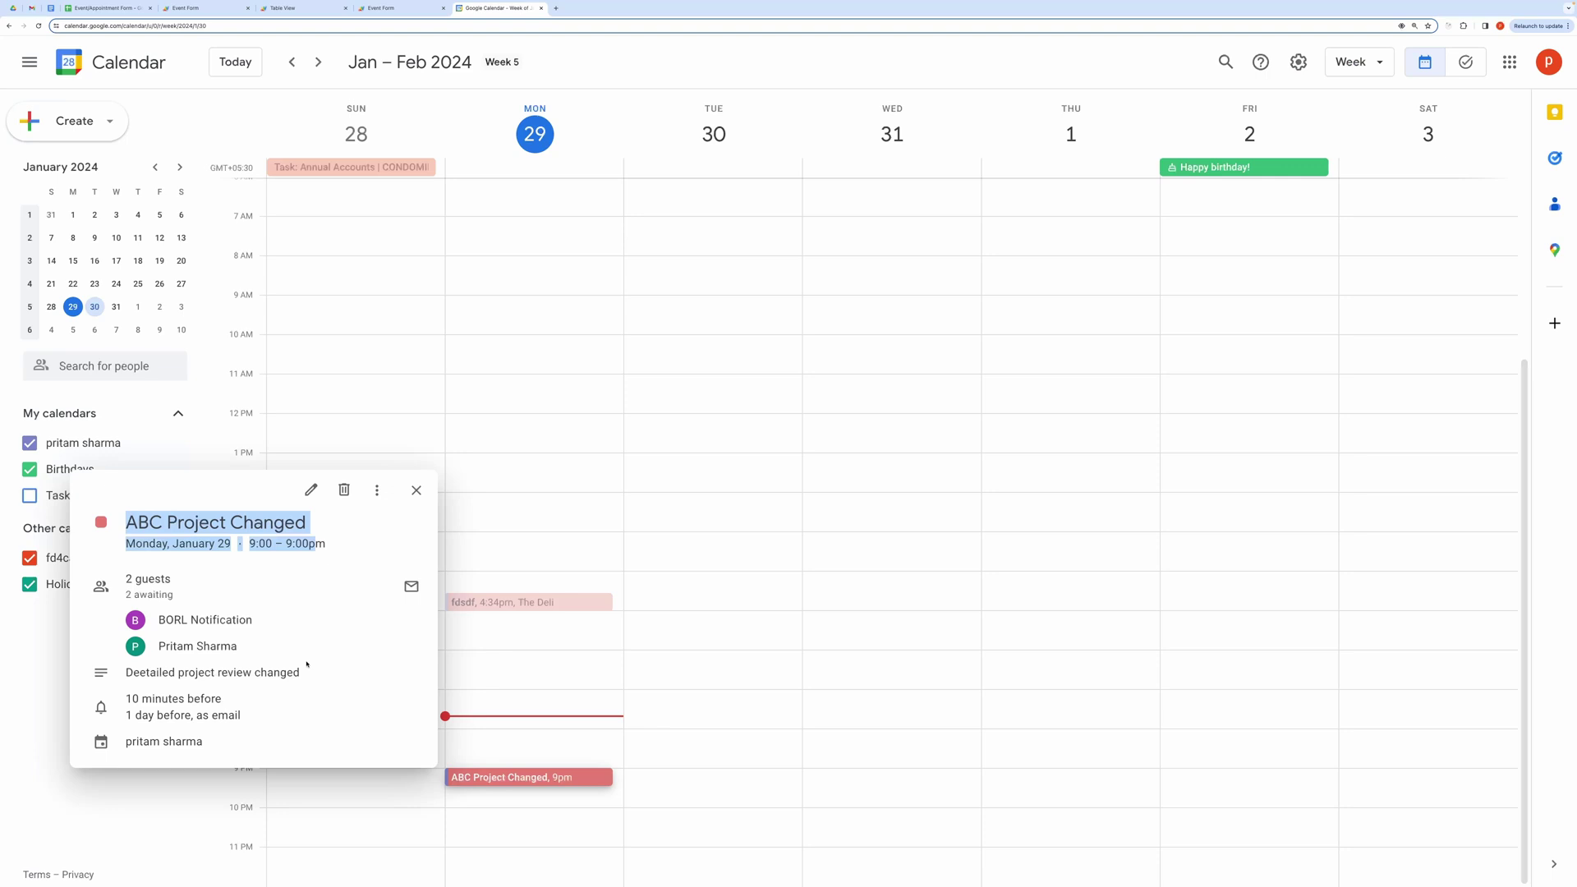
pyautogui.moveTo(300, 673); pyautogui.dragTo(126, 673)
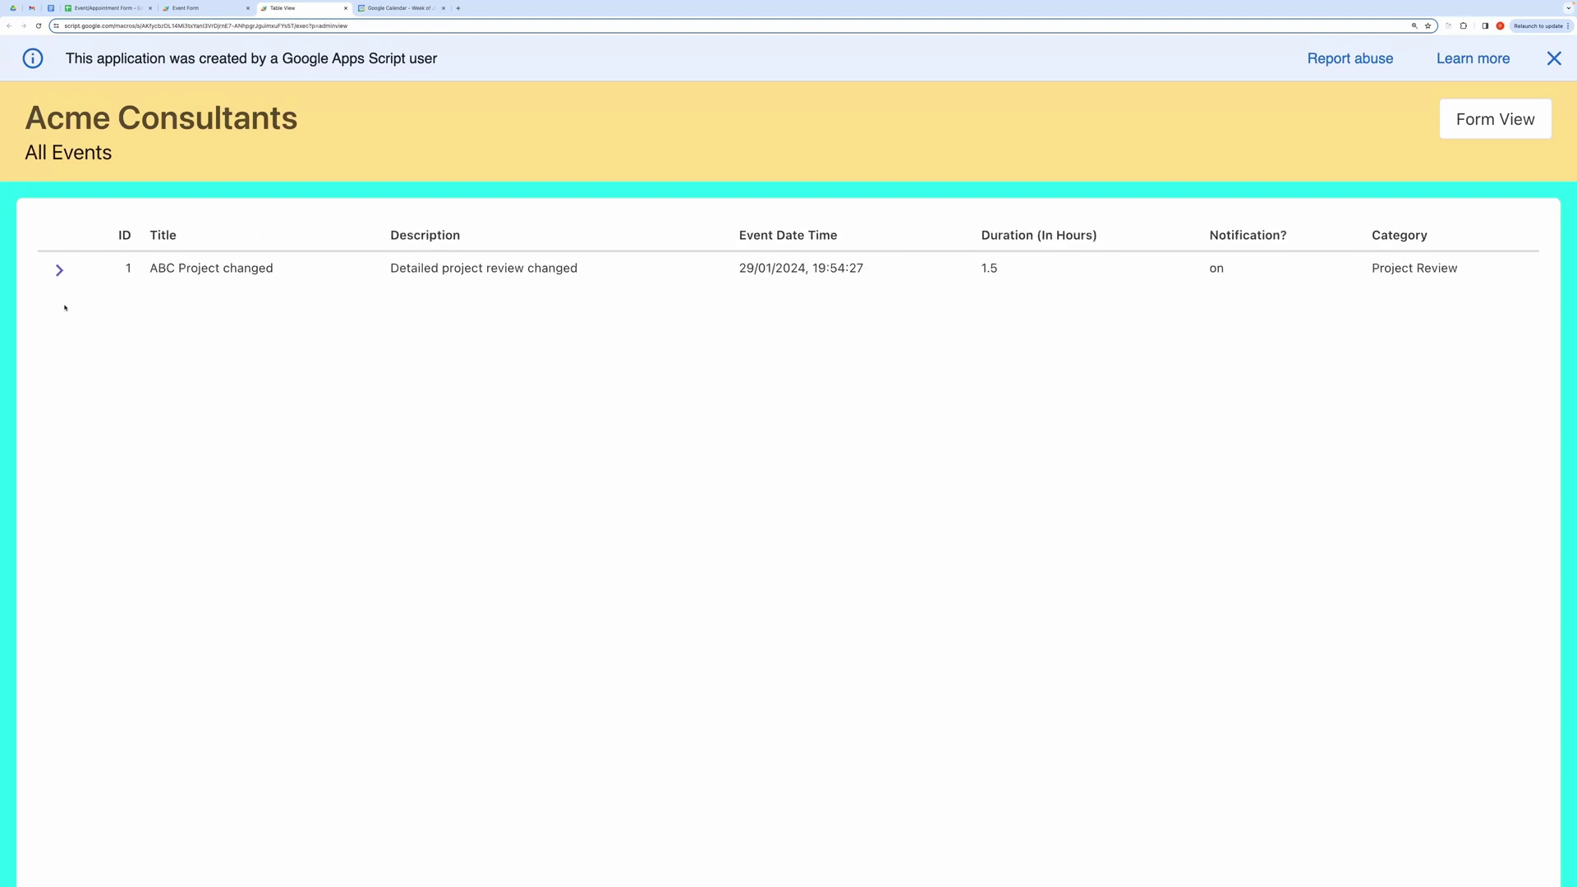
# Delete the ABC Project changed record from row 1 of the All Events table
pyautogui.click(56, 271)
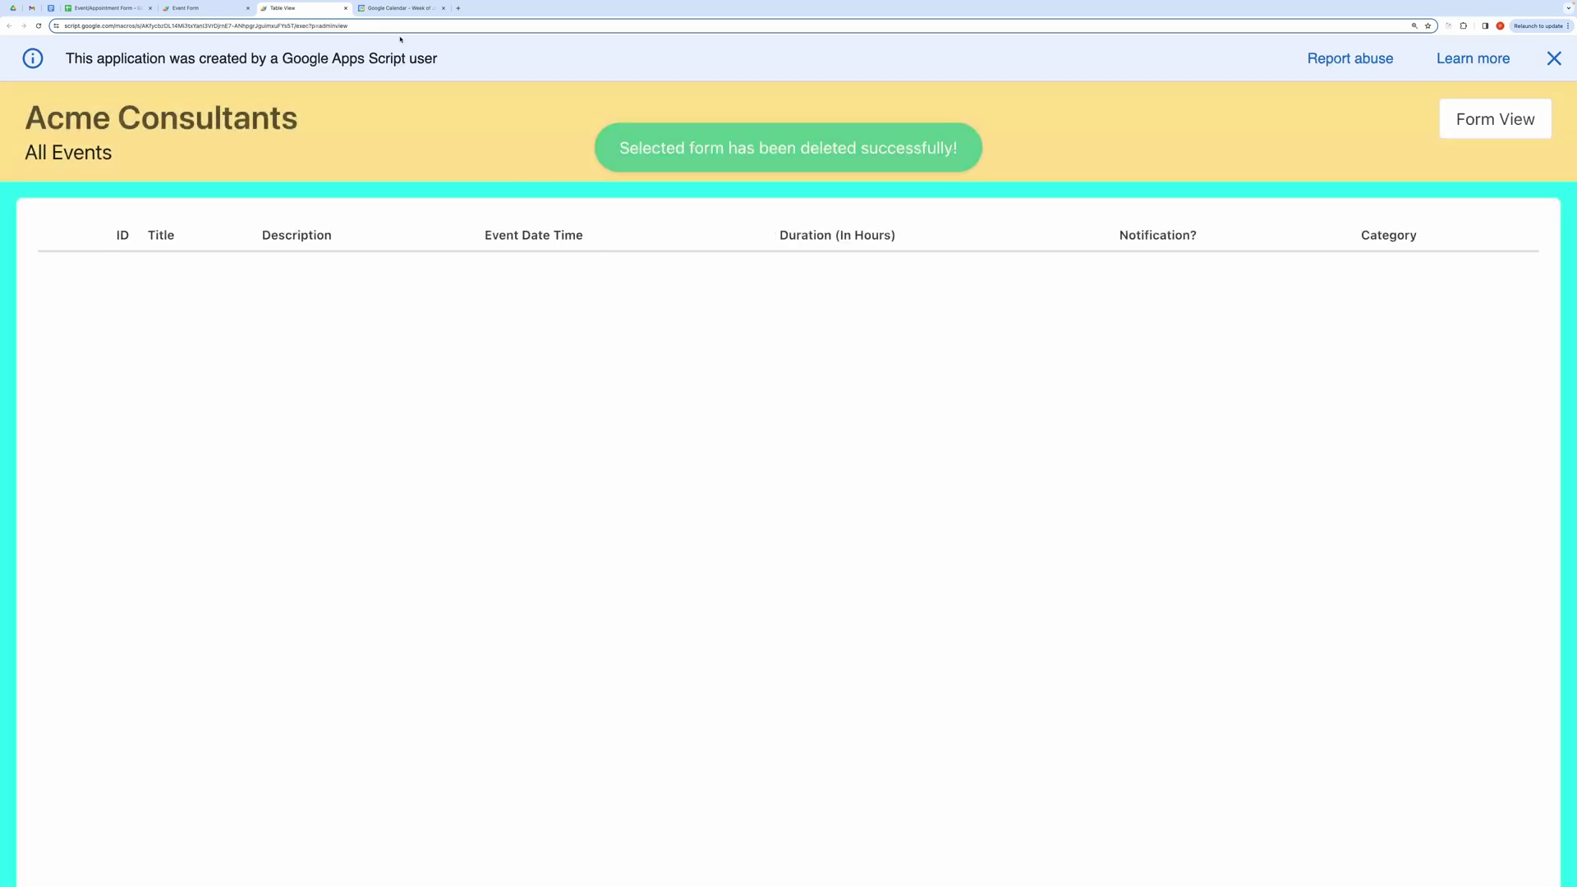
pyautogui.click(401, 8)
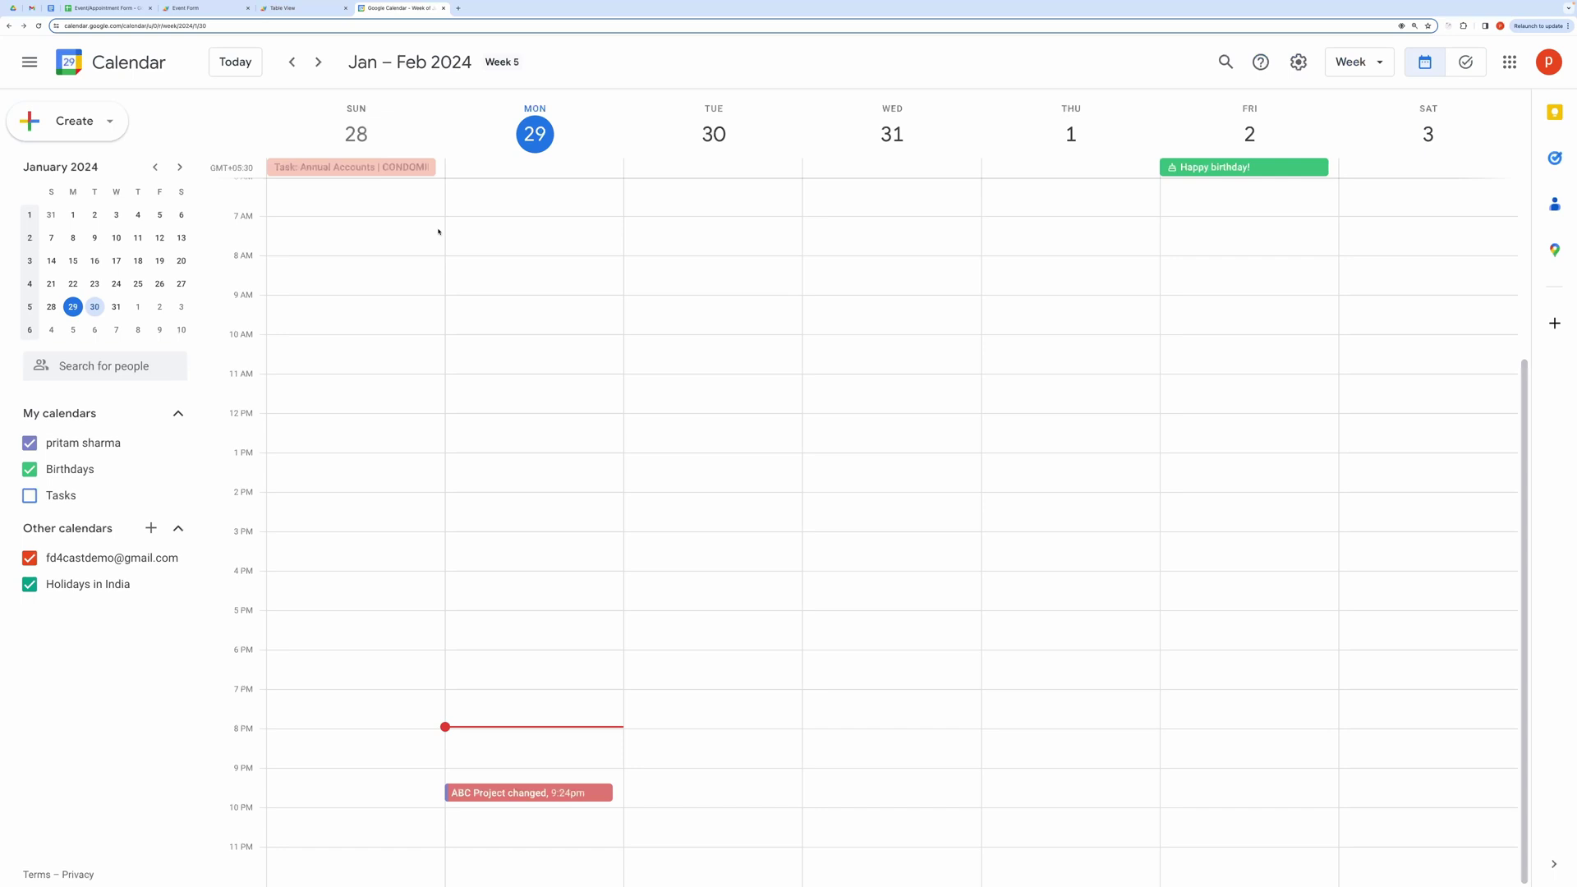
# Confirm Monday evening is empty, discard the accidental draft event, and close the booking form and table view tabs
pyautogui.moveTo(439, 763); pyautogui.dragTo(687, 819)
pyautogui.click(493, 816)
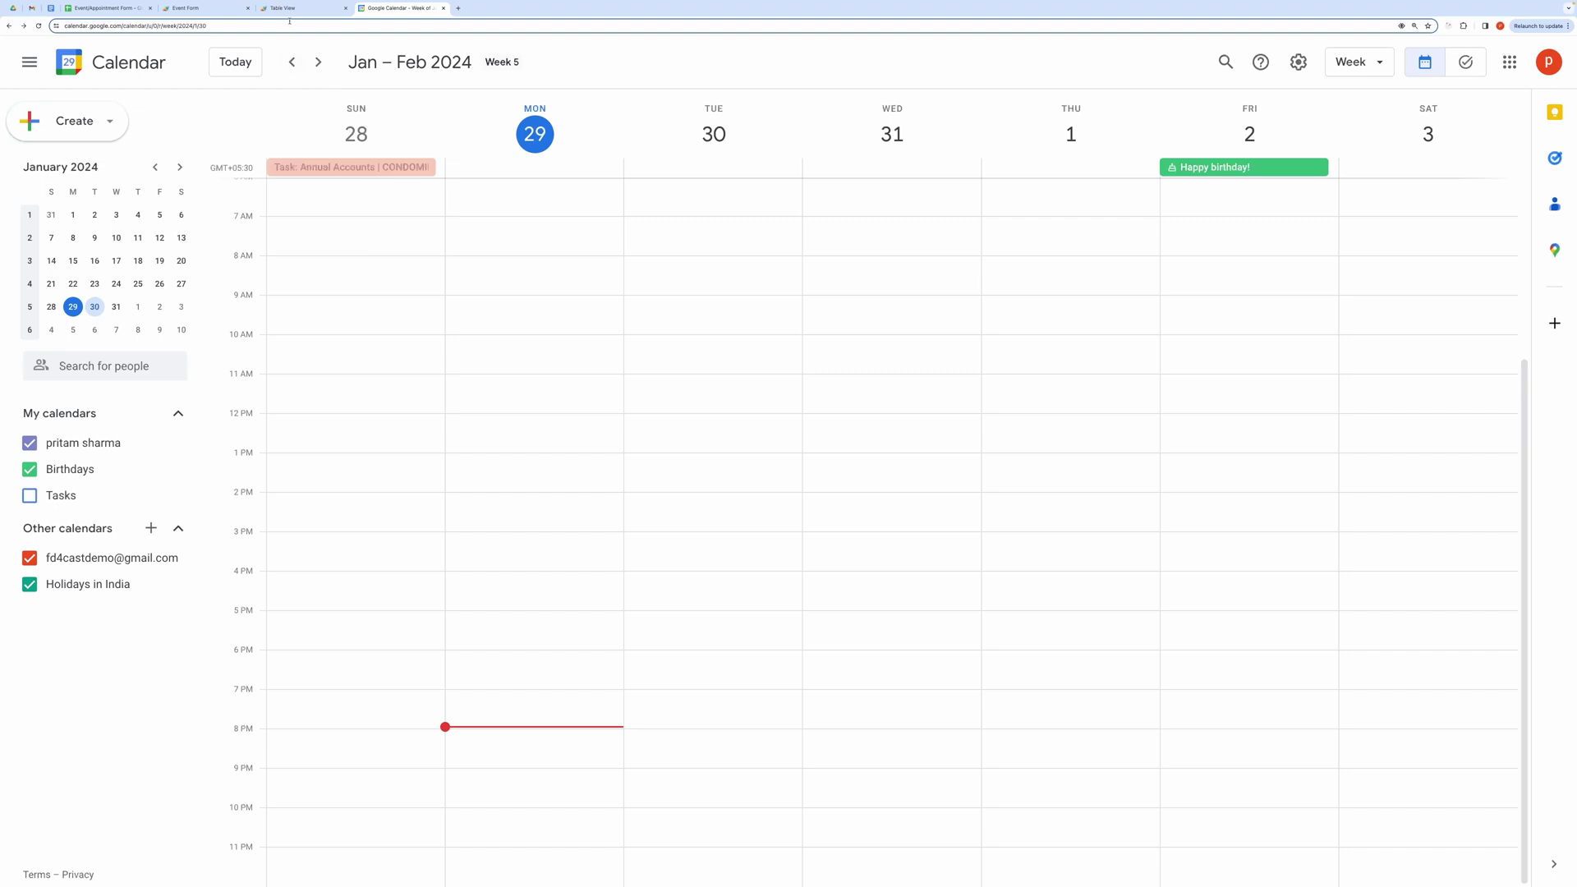
pyautogui.click(198, 11)
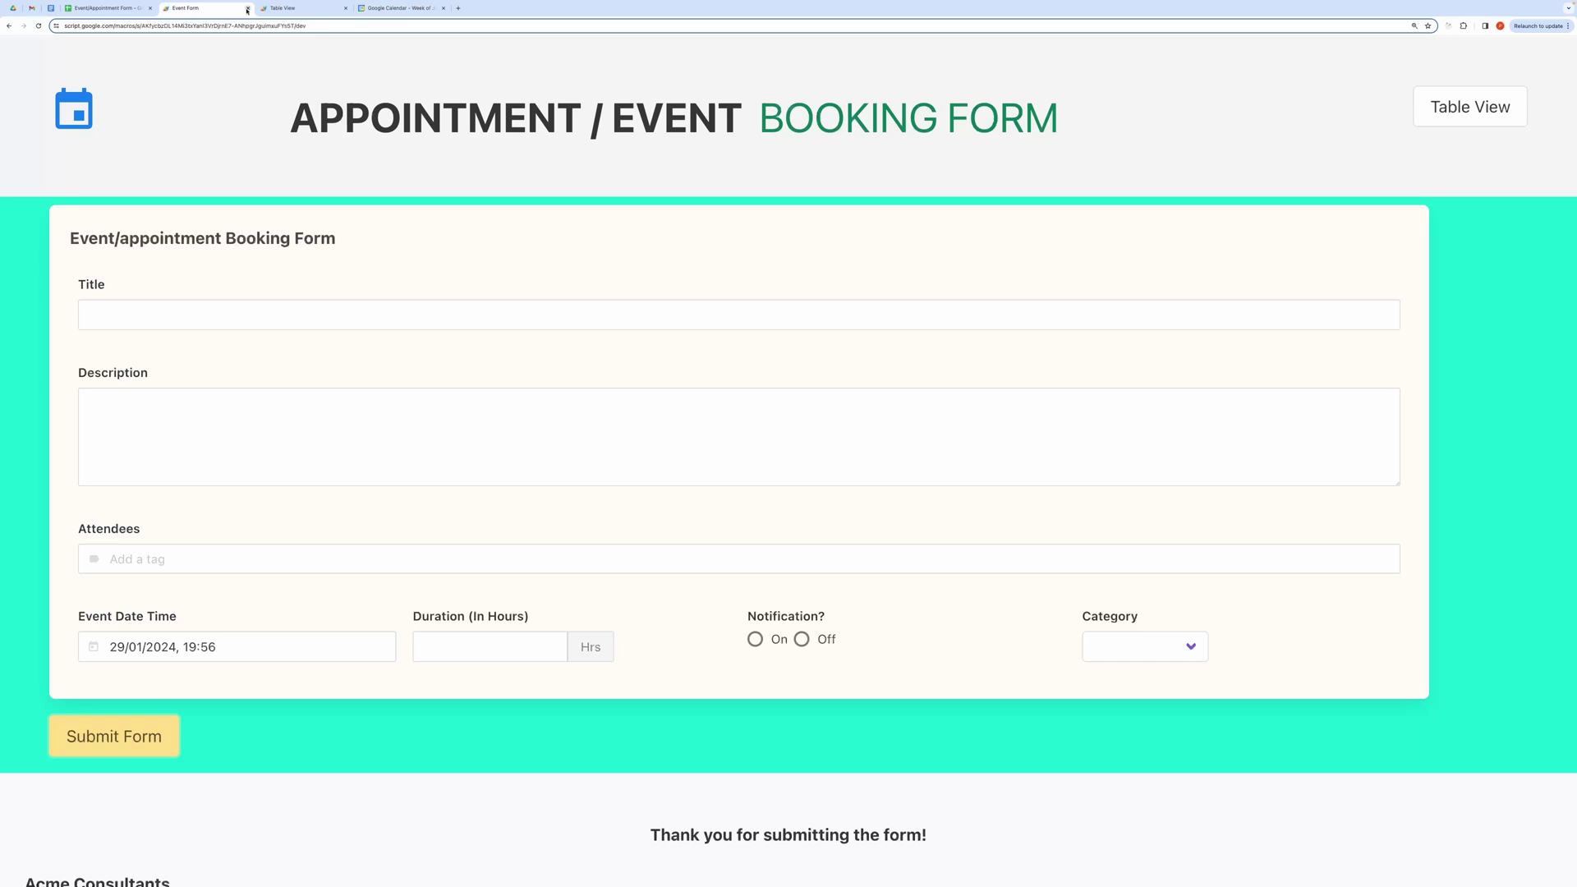
pyautogui.click(247, 9)
pyautogui.click(247, 9)
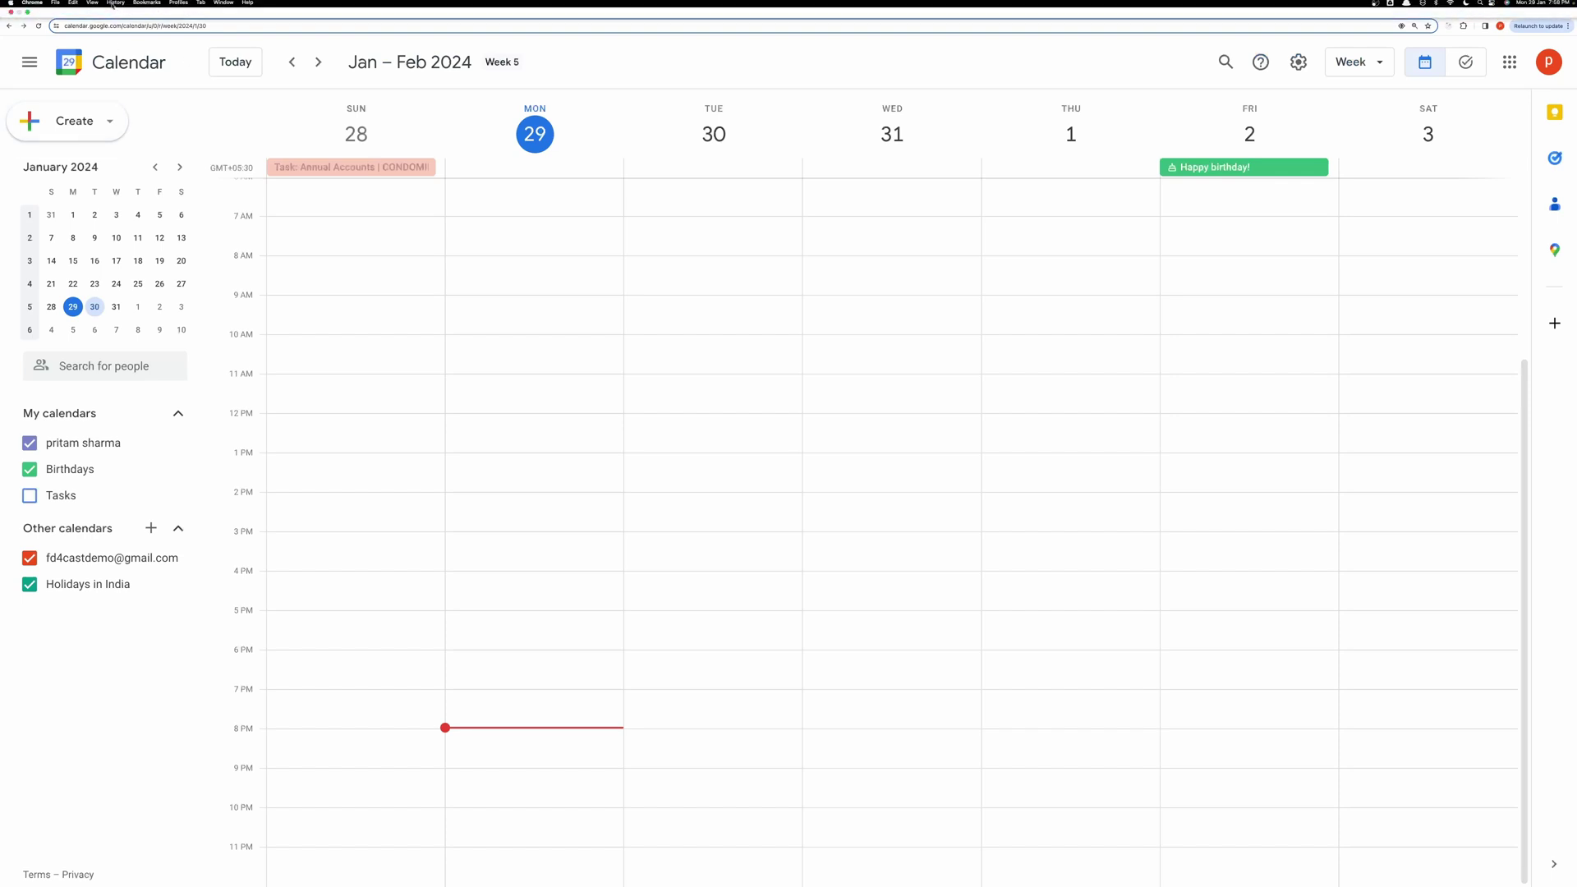
# Begin copying the Event/Appointment Form spreadsheet via File > Make a copy
pyautogui.click(105, 8)
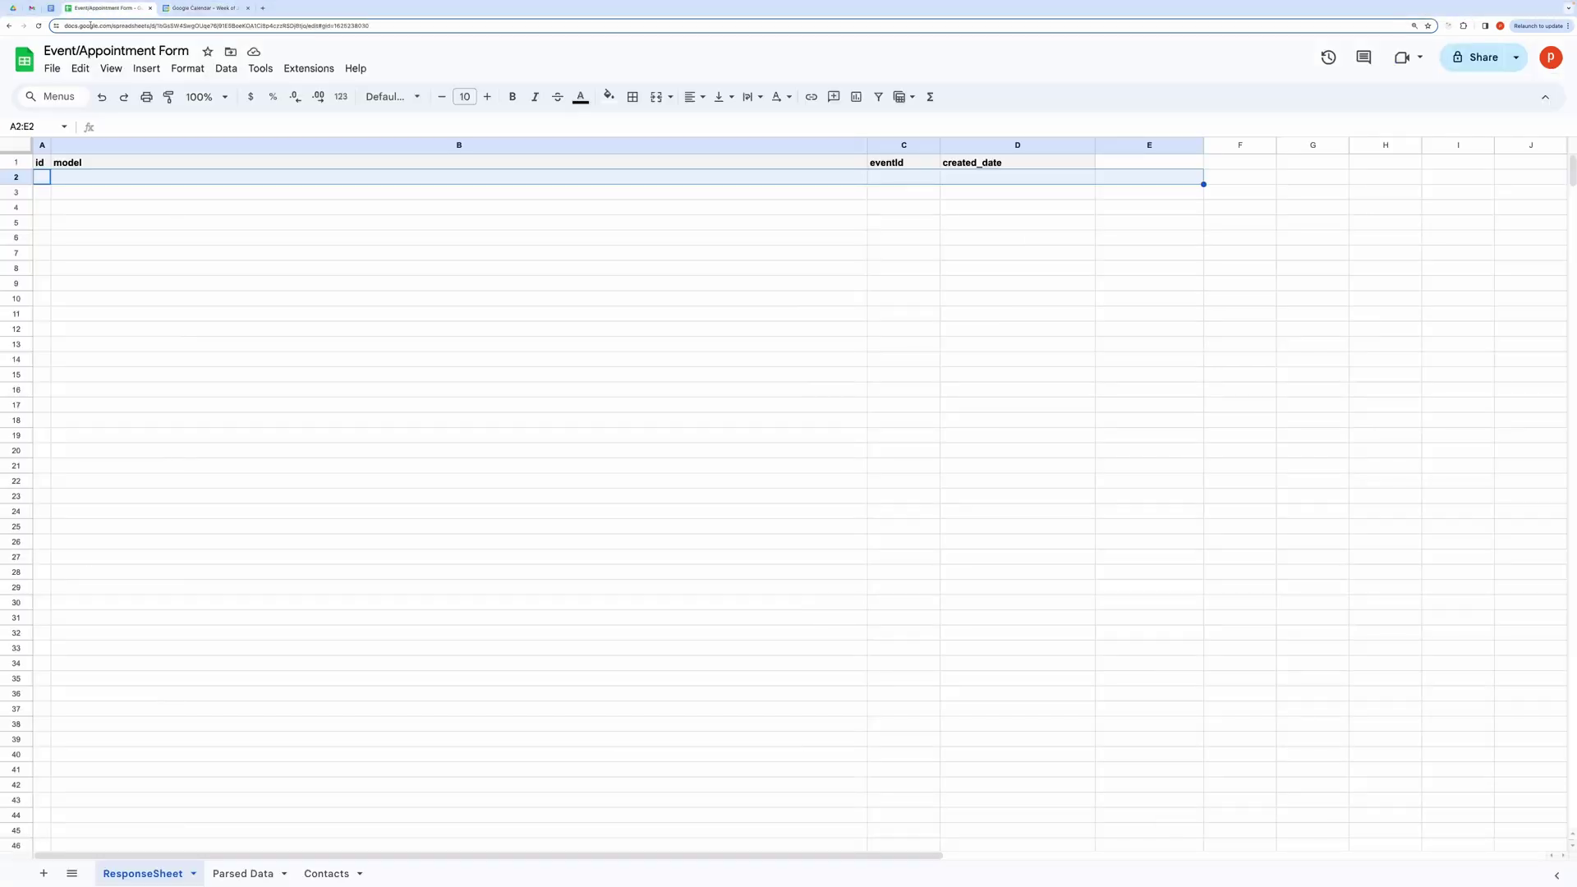
pyautogui.click(52, 69)
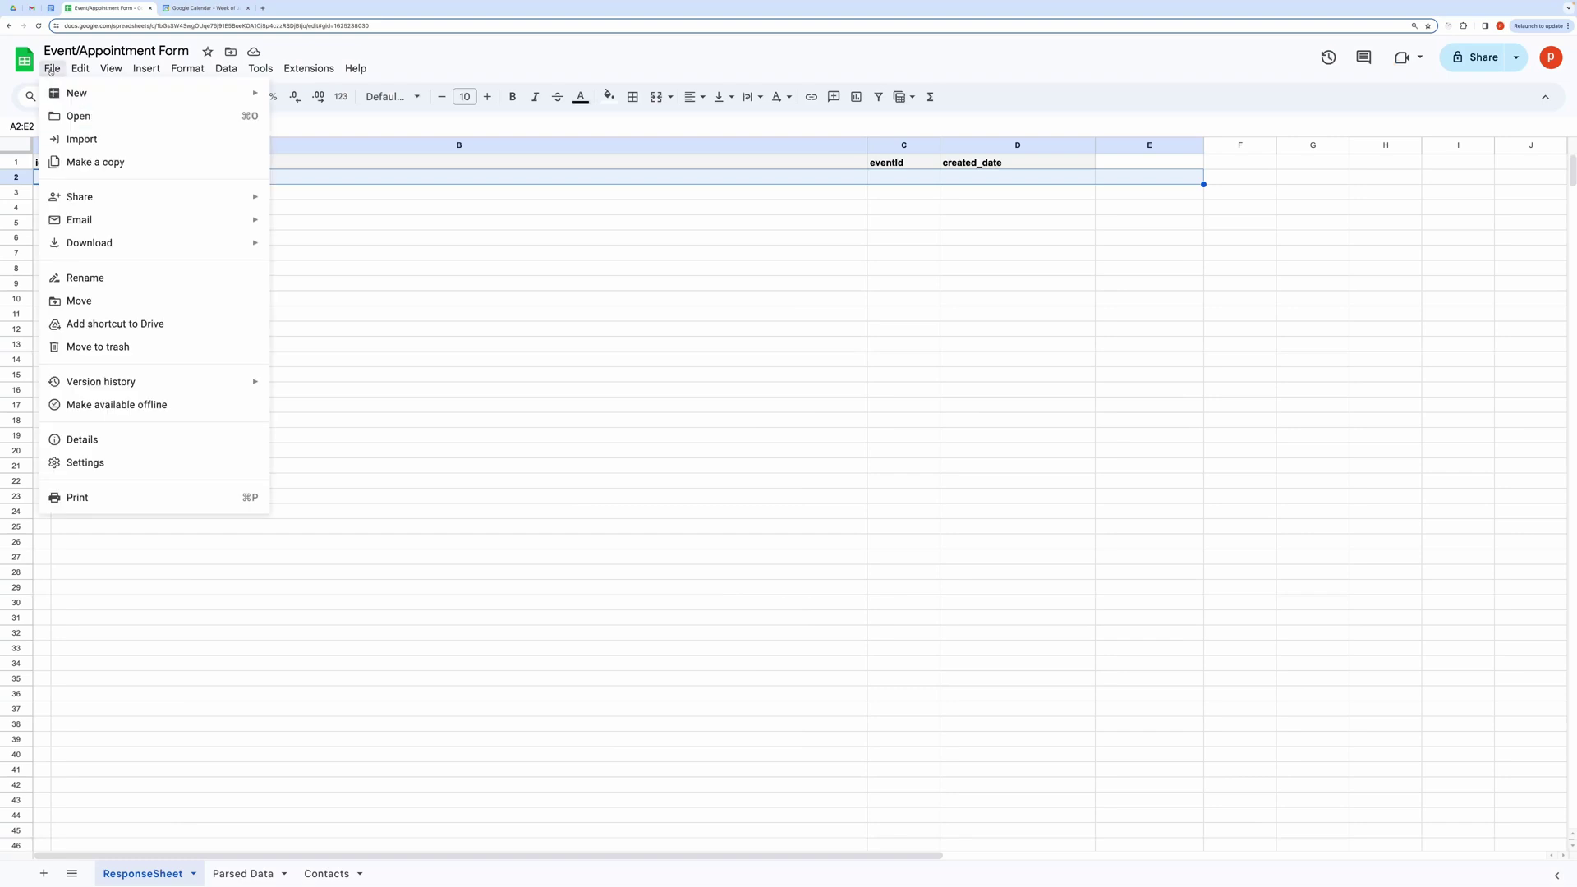
pyautogui.click(125, 162)
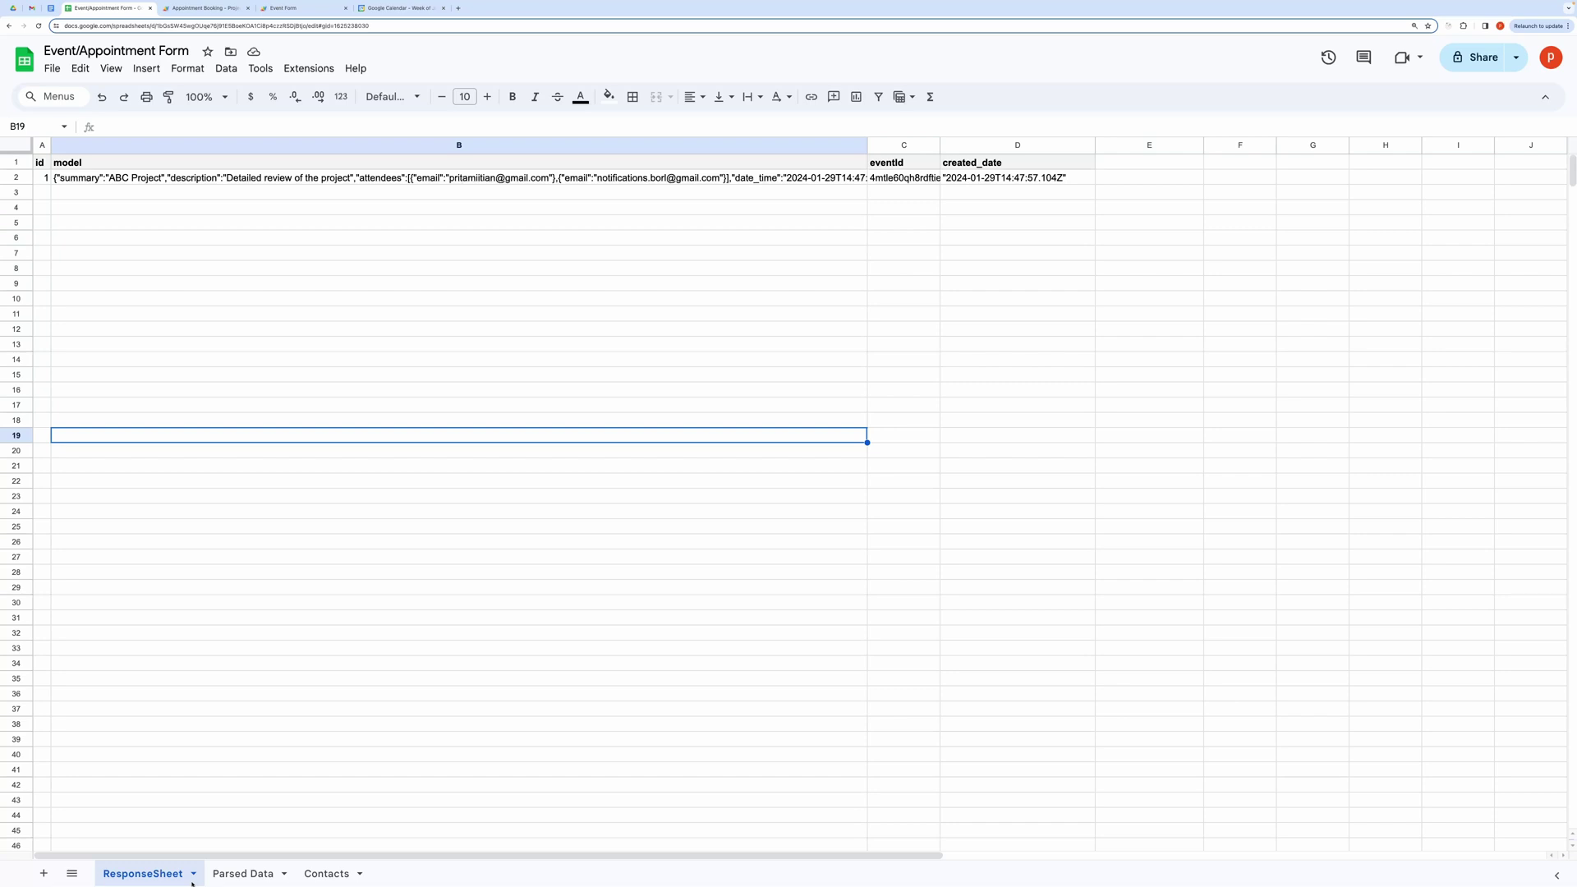
# Zoom in and select the stored response rows A2:B13 on the ResponseSheet
pyautogui.hotkey('ctrl', '+')
pyautogui.hotkey('ctrl', '+')
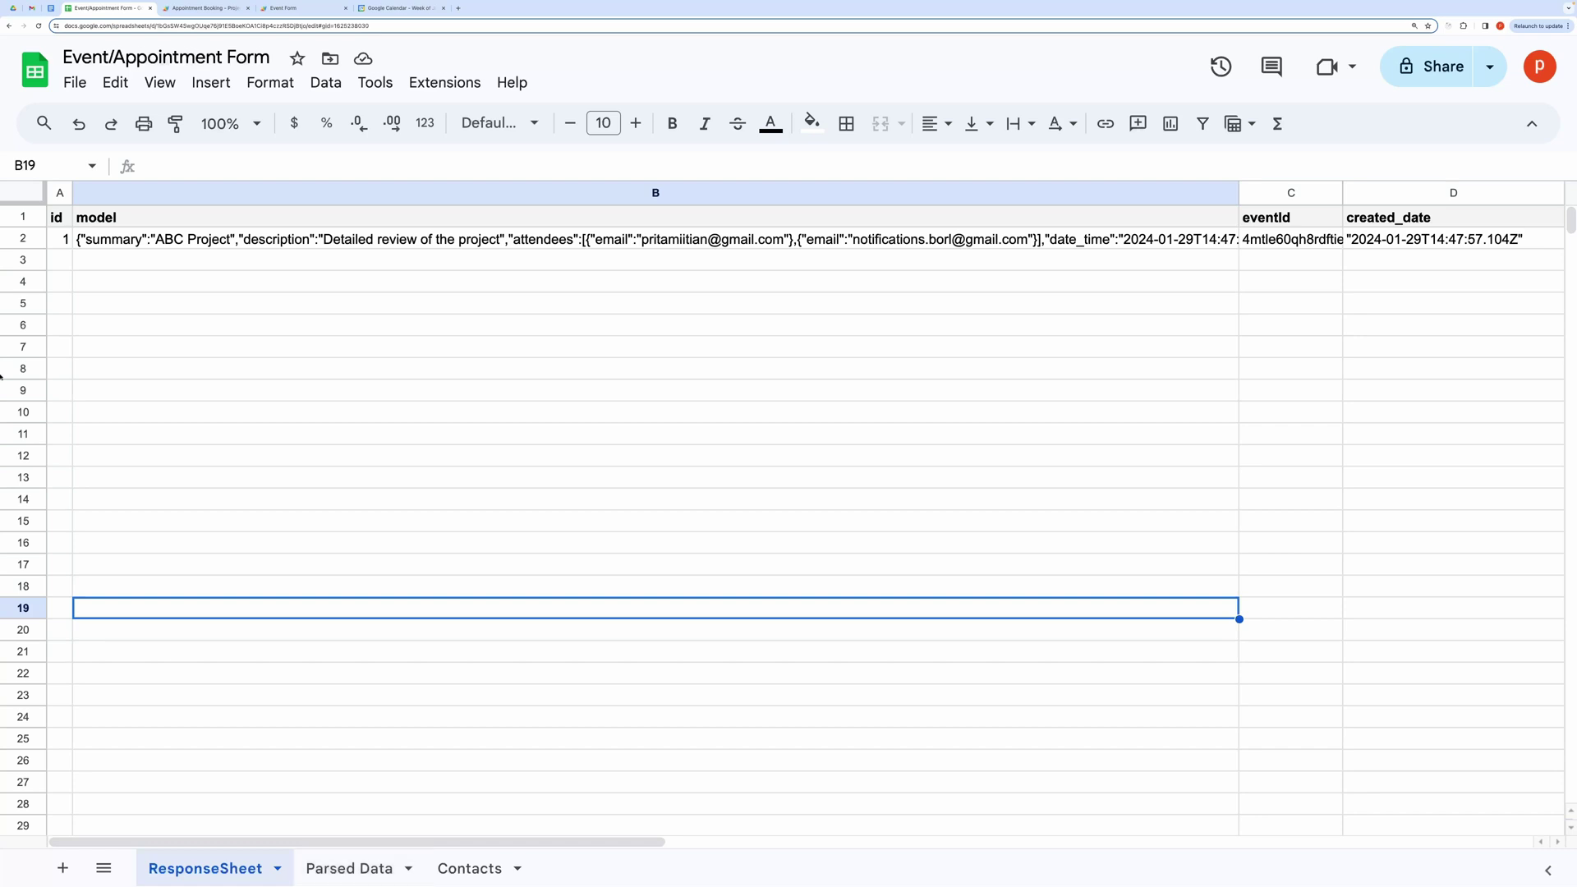
pyautogui.moveTo(62, 239)
pyautogui.mouseDown()
pyautogui.moveTo(858, 486)
pyautogui.moveTo(1372, 539)
pyautogui.mouseUp()
# Re-enter the PARSE formula in cell B2 of the Parsed Data sheet
pyautogui.click(348, 867)
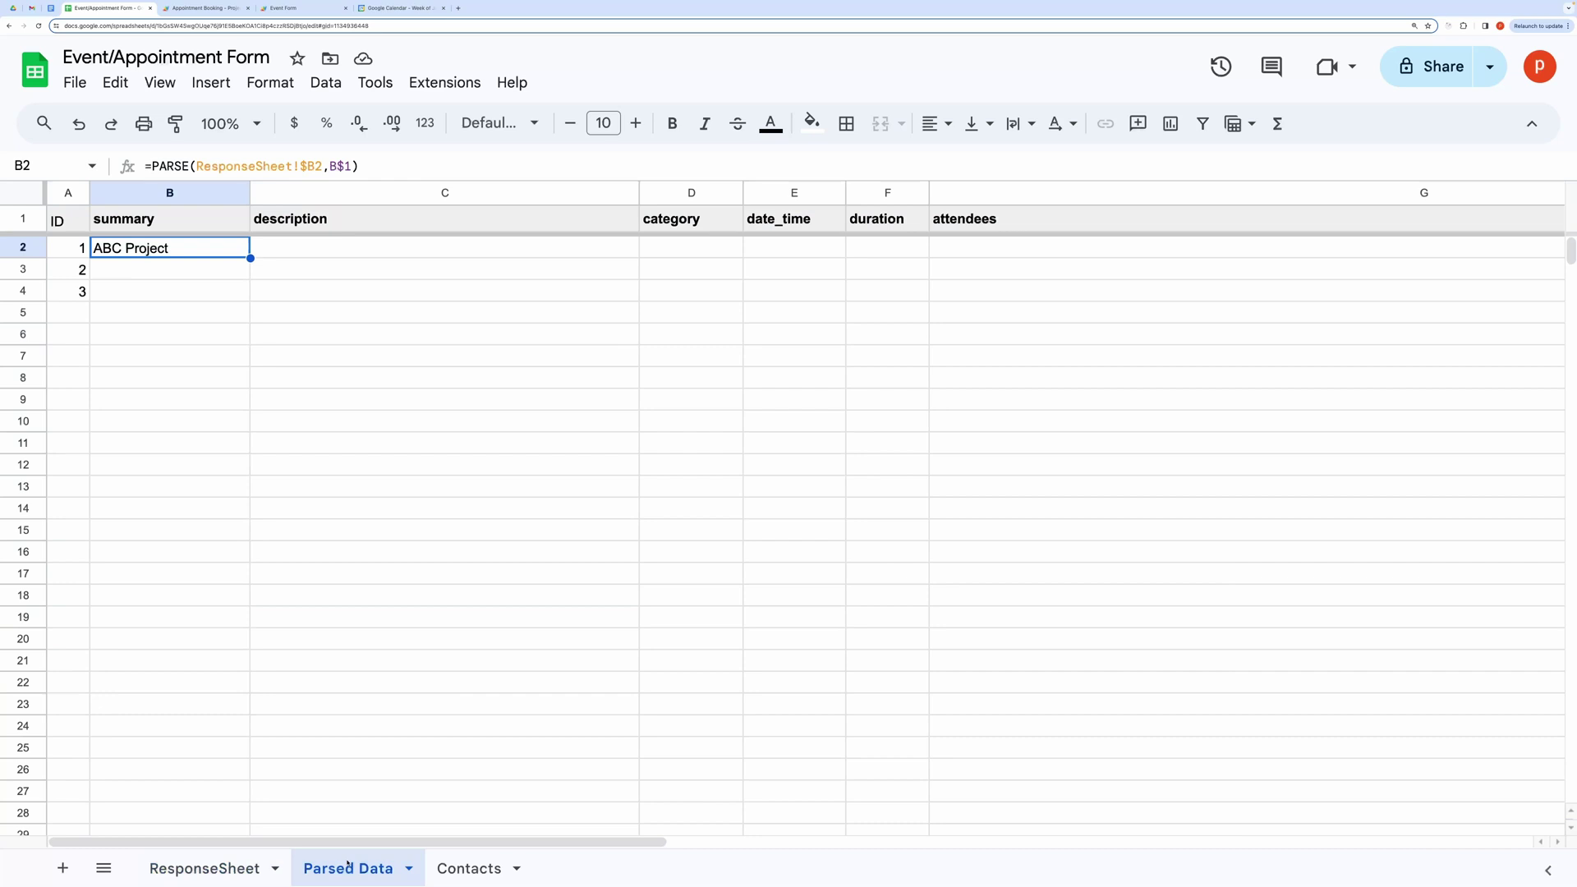
pyautogui.click(221, 335)
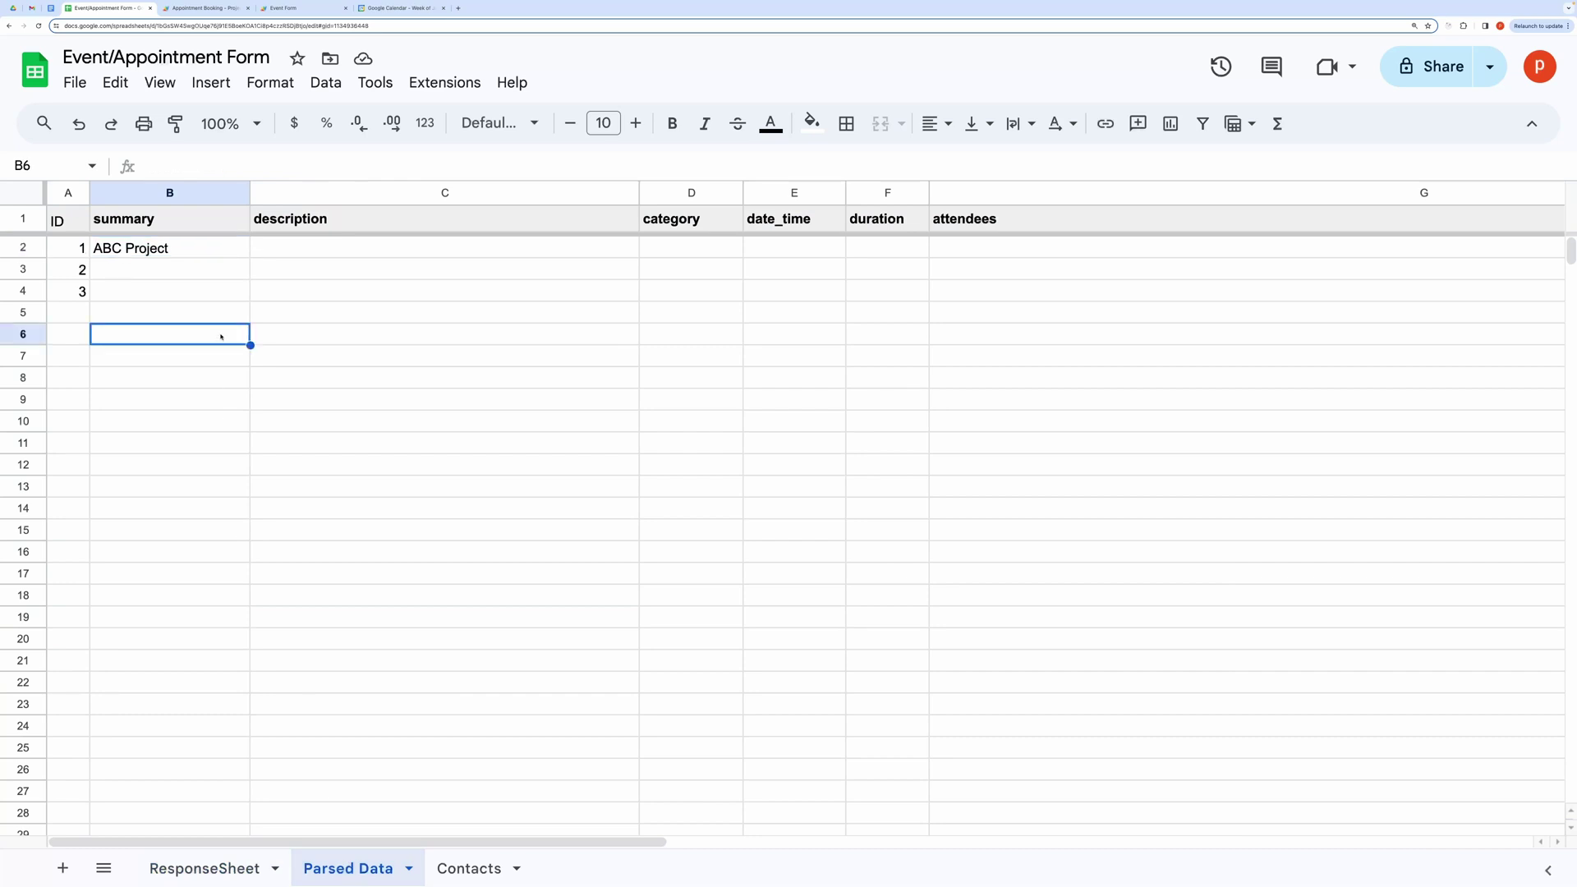
pyautogui.click(166, 248)
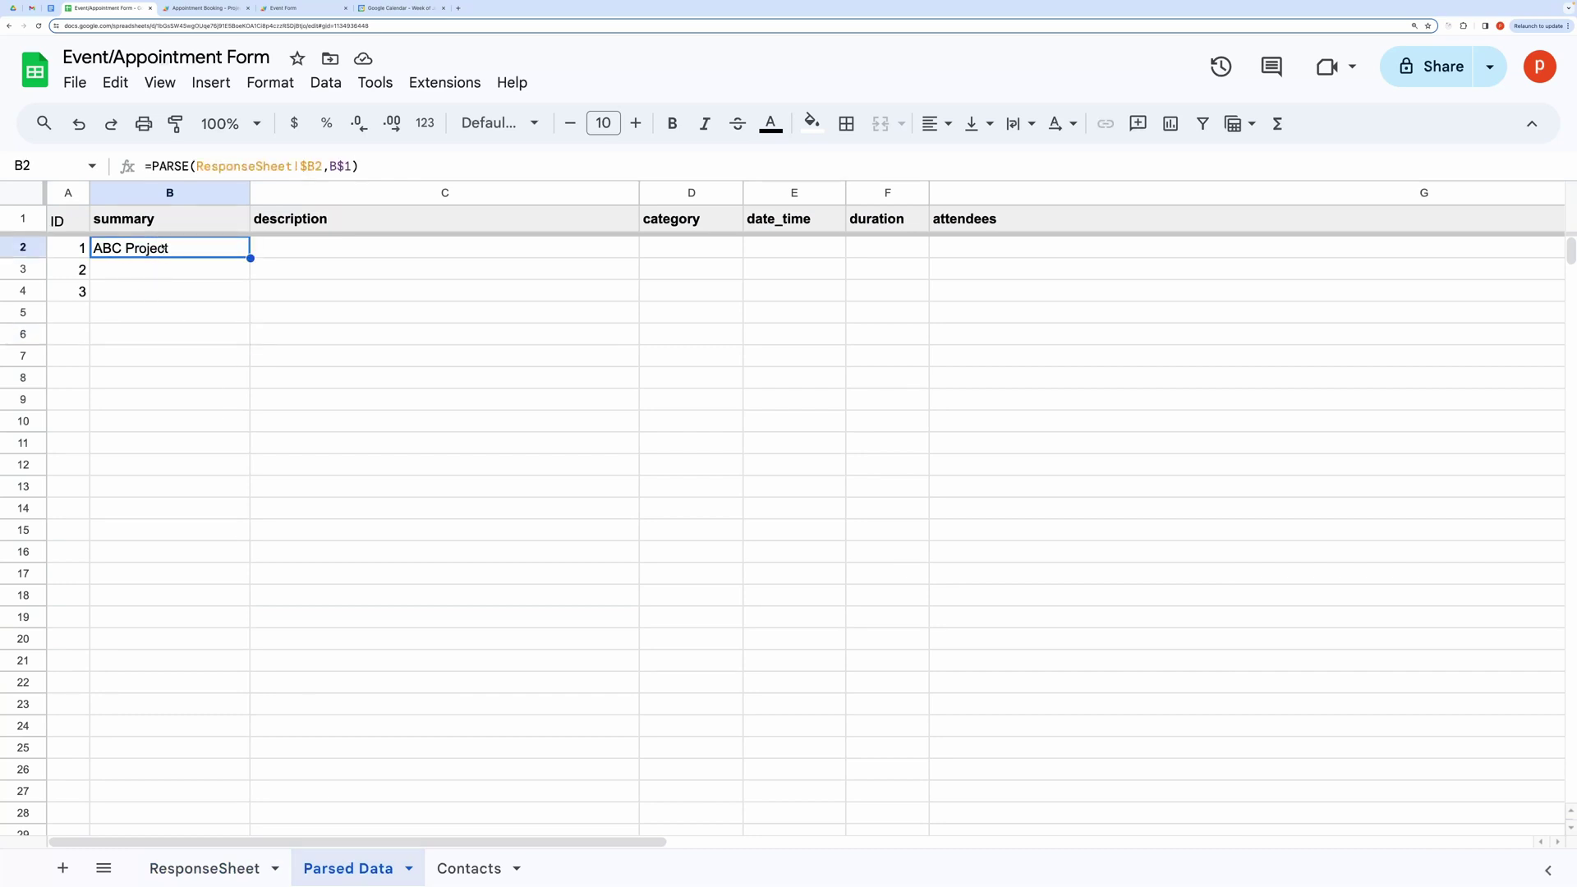
pyautogui.moveTo(385, 163); pyautogui.dragTo(146, 163)
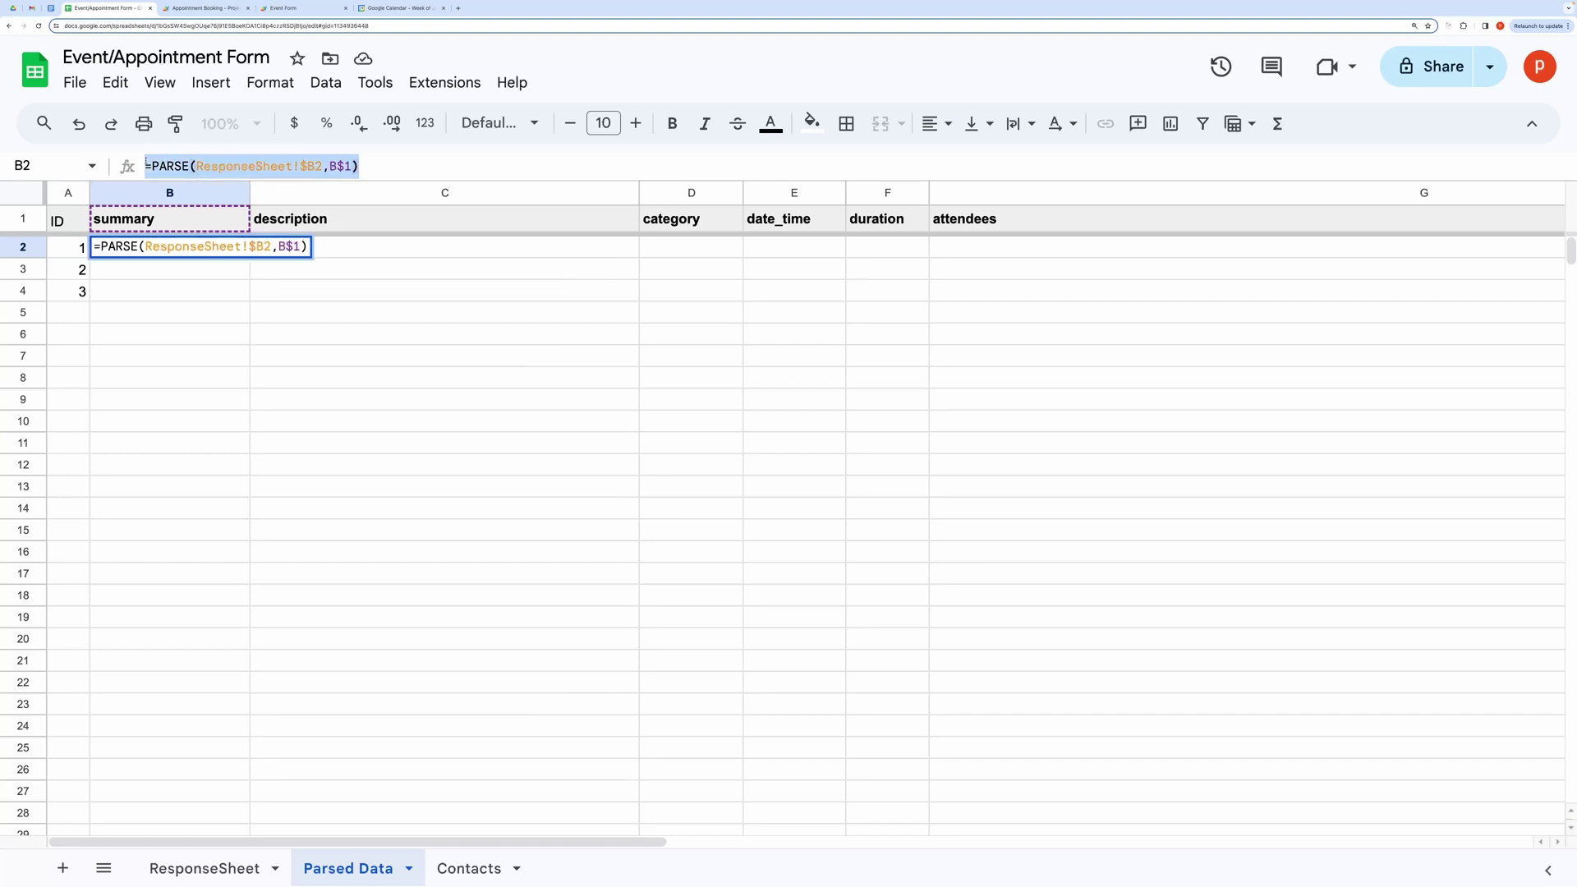
pyautogui.click(381, 164)
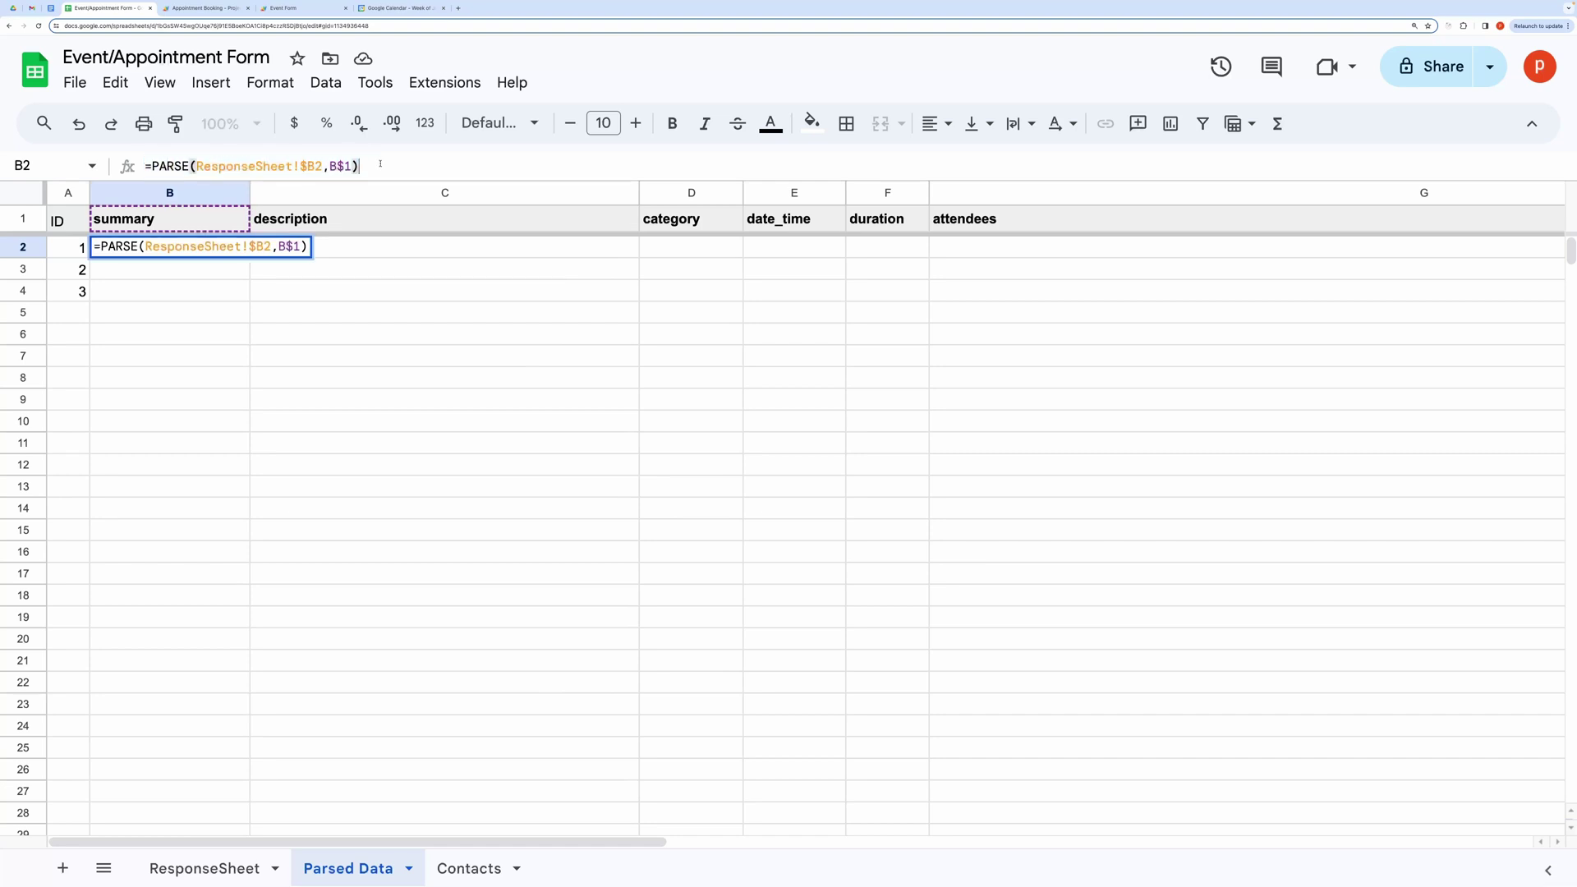
pyautogui.press('Return')
# Fill the PARSE formula across B2:G2 to show ABC Project's parsed fields
pyautogui.click(235, 256)
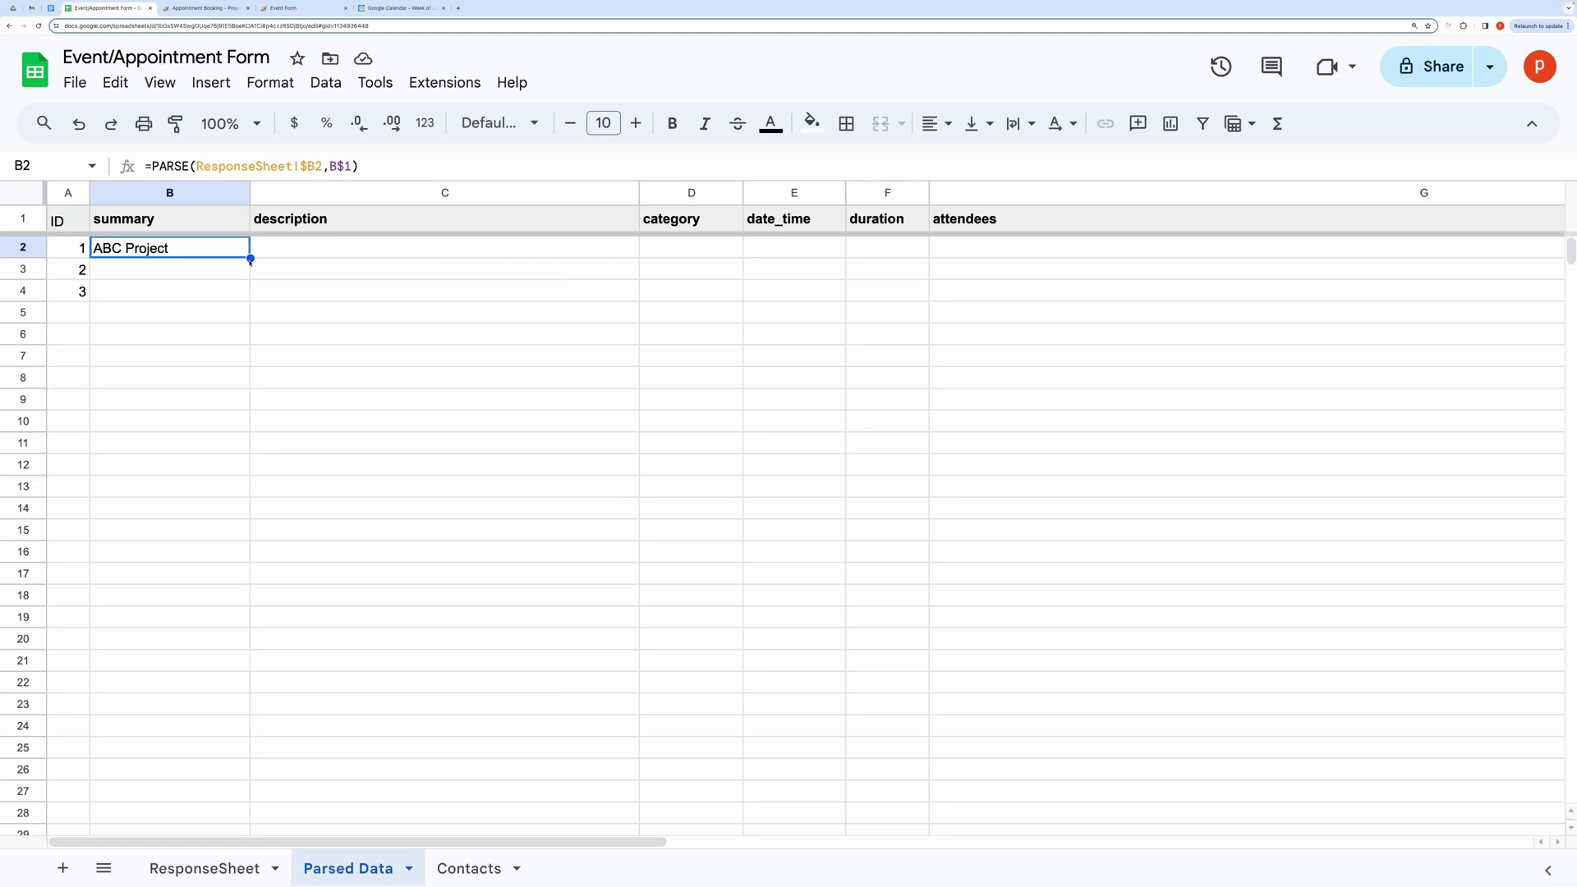
pyautogui.moveTo(250, 258); pyautogui.dragTo(970, 260)
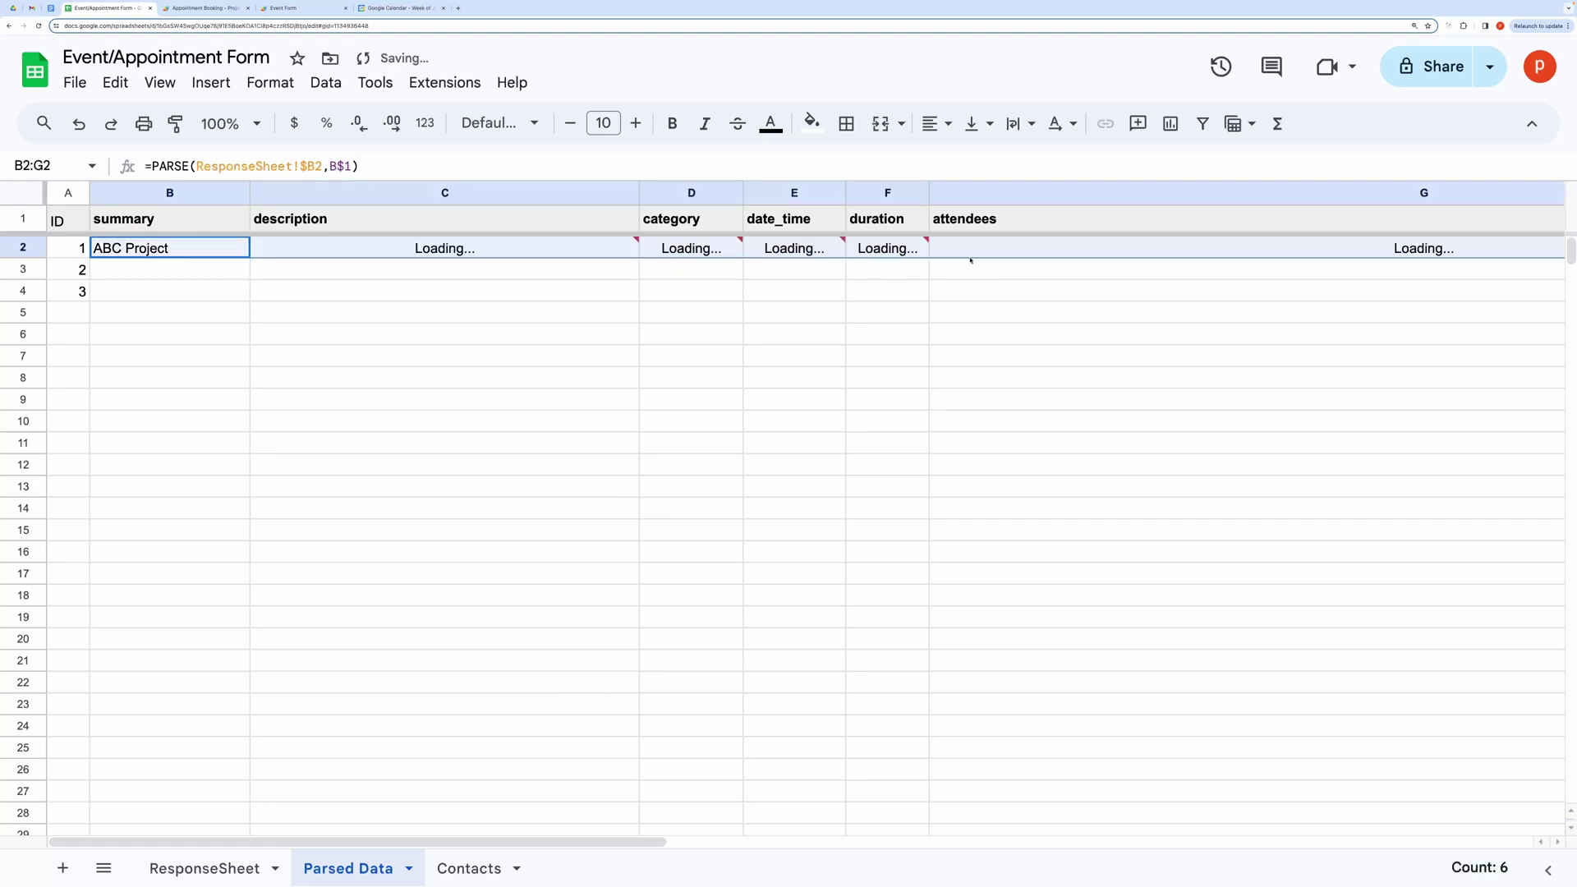
pyautogui.click(509, 421)
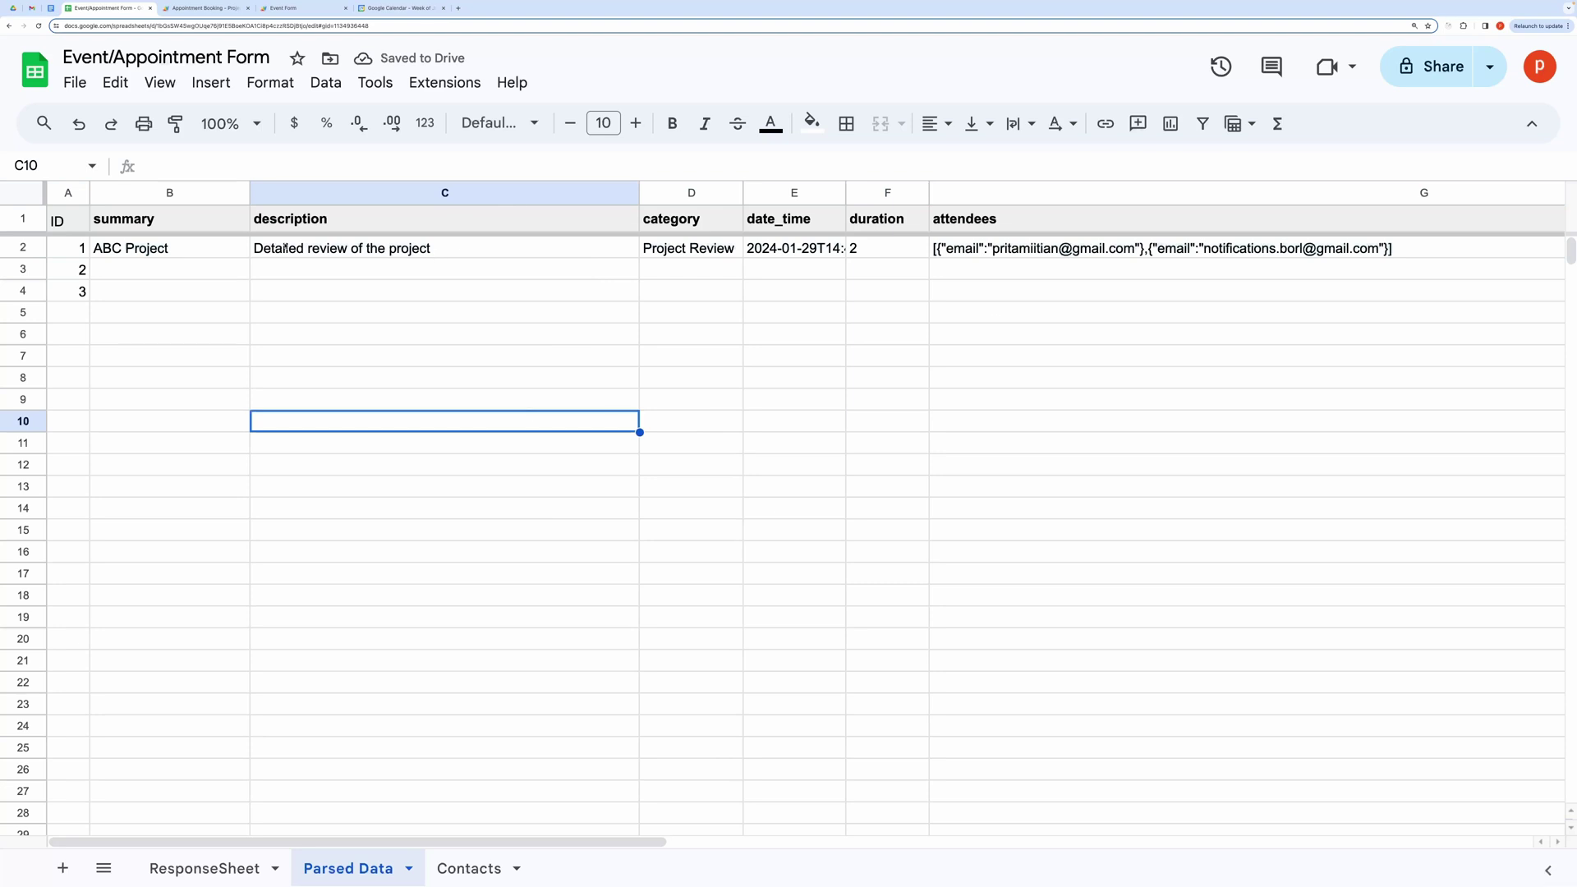
pyautogui.moveTo(169, 248); pyautogui.dragTo(944, 248)
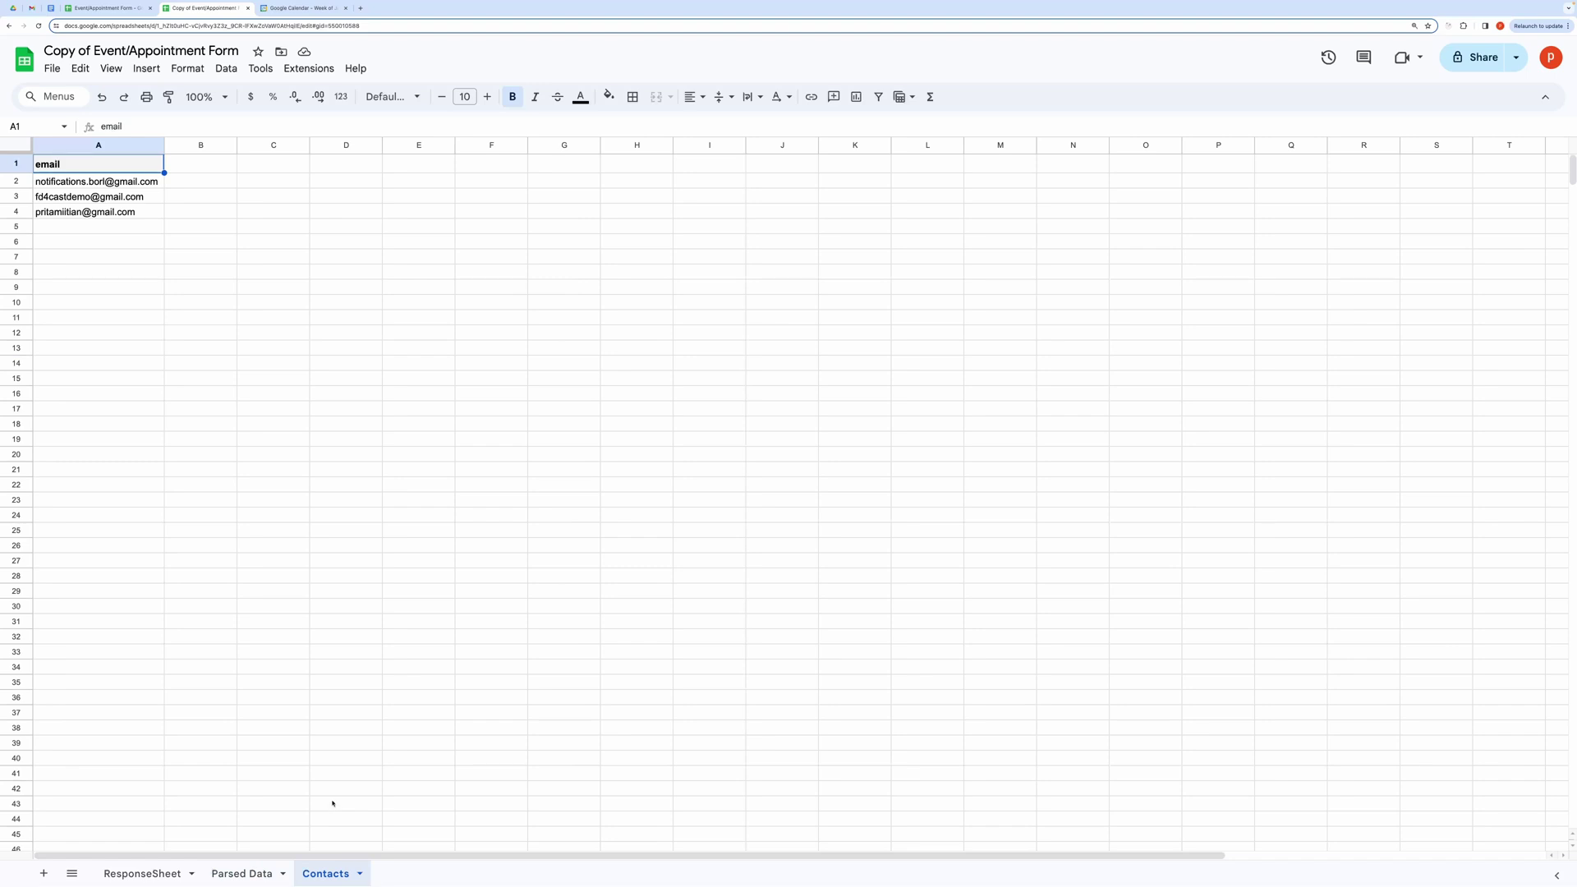
# Switch to the ResponseSheet of the copied spreadsheet
pyautogui.click(144, 873)
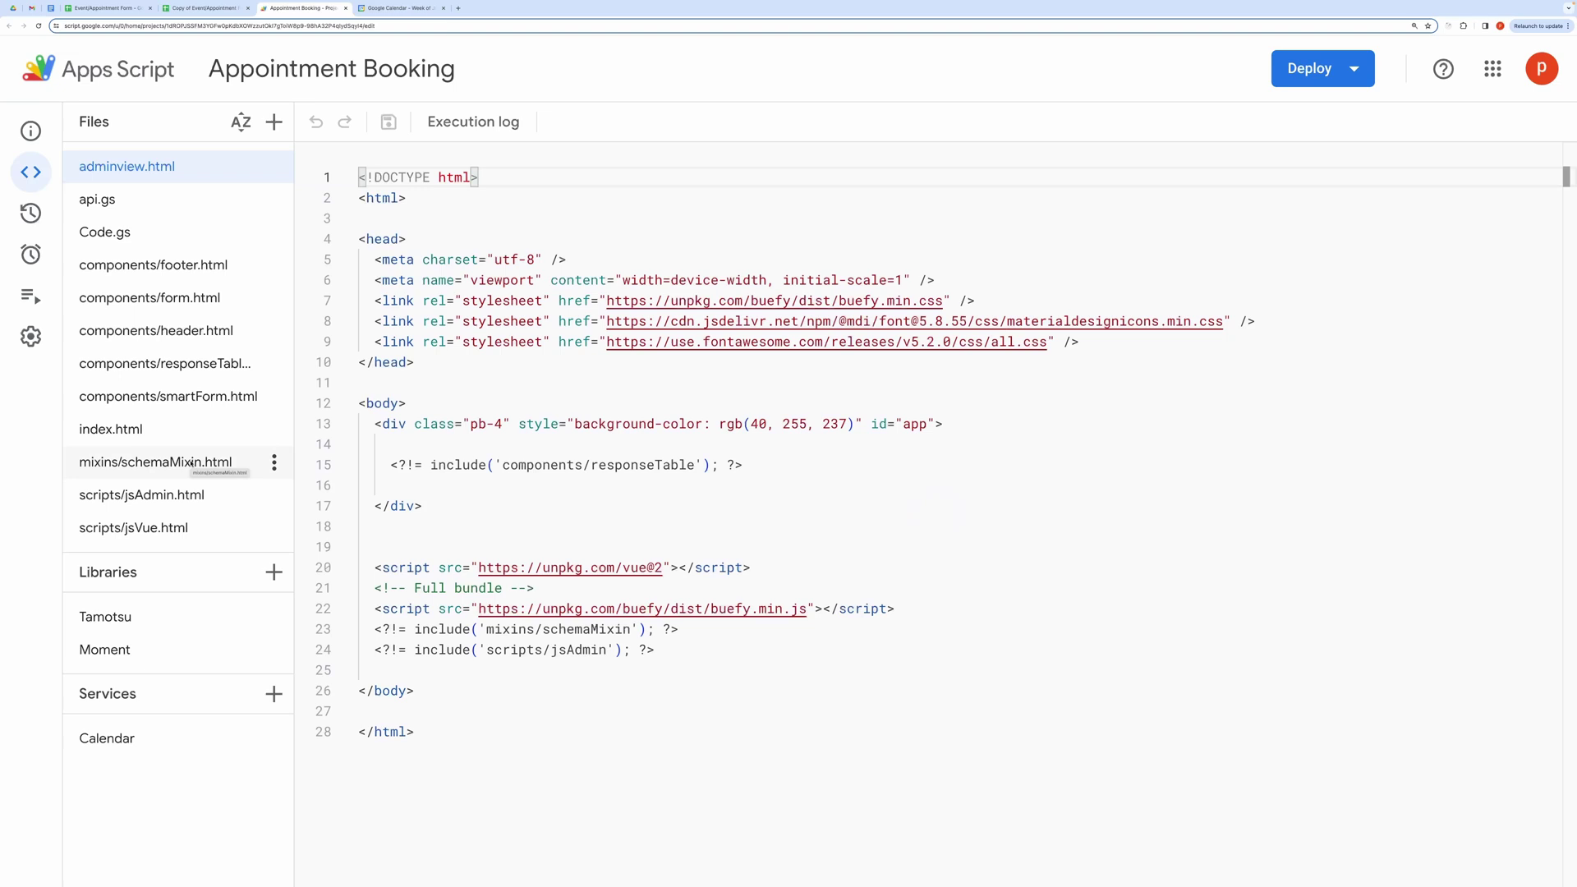
# View the mixins/schemaMixin.html form schema and expand the Deploy options
pyautogui.click(192, 463)
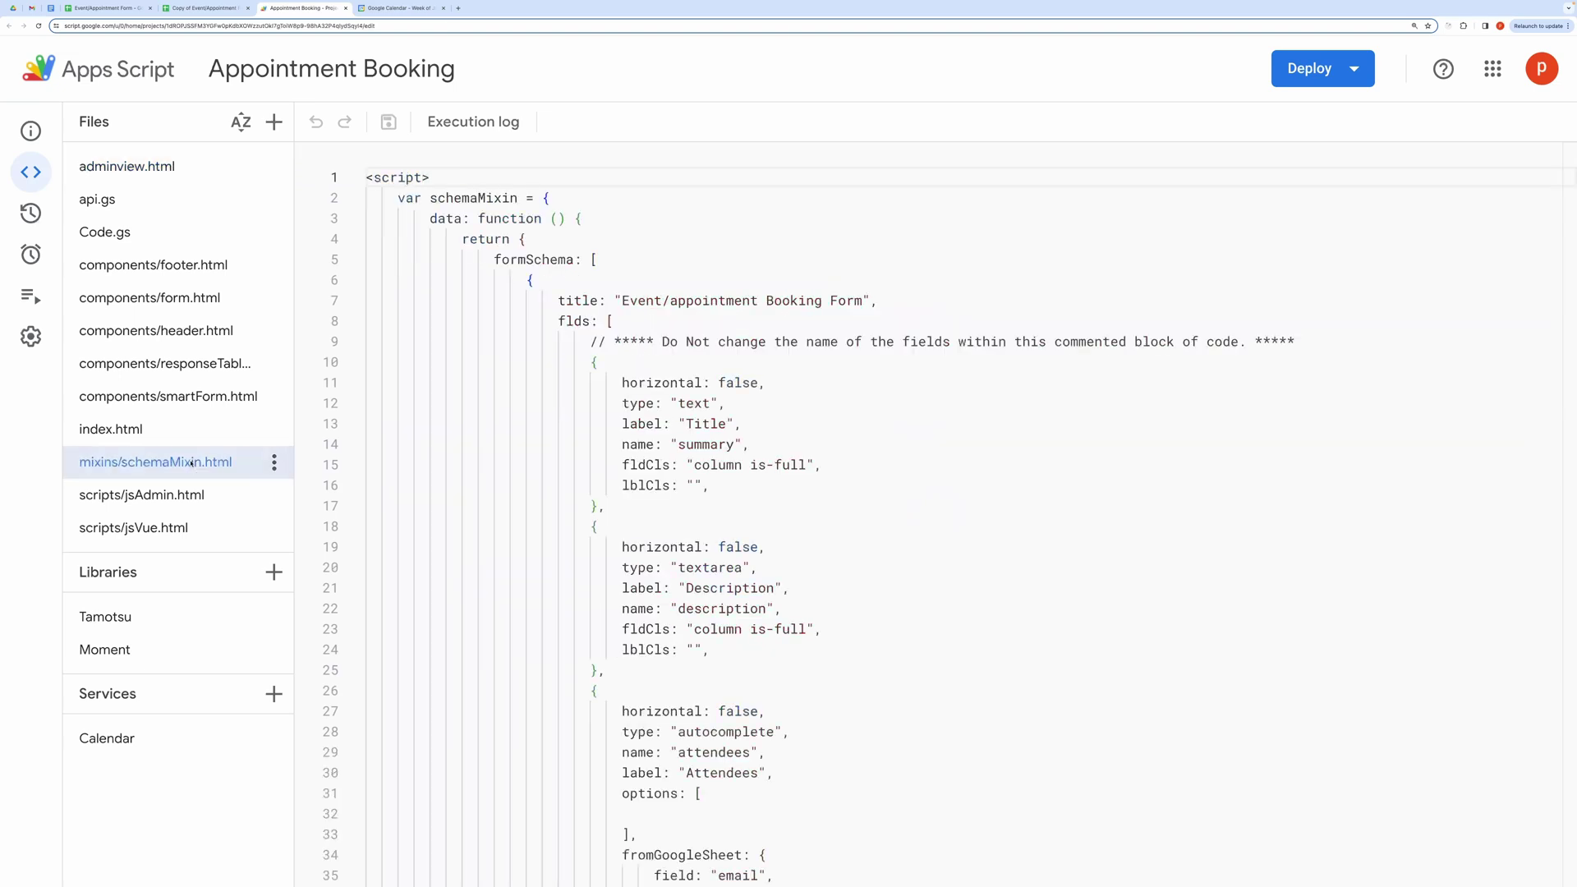
pyautogui.click(1333, 77)
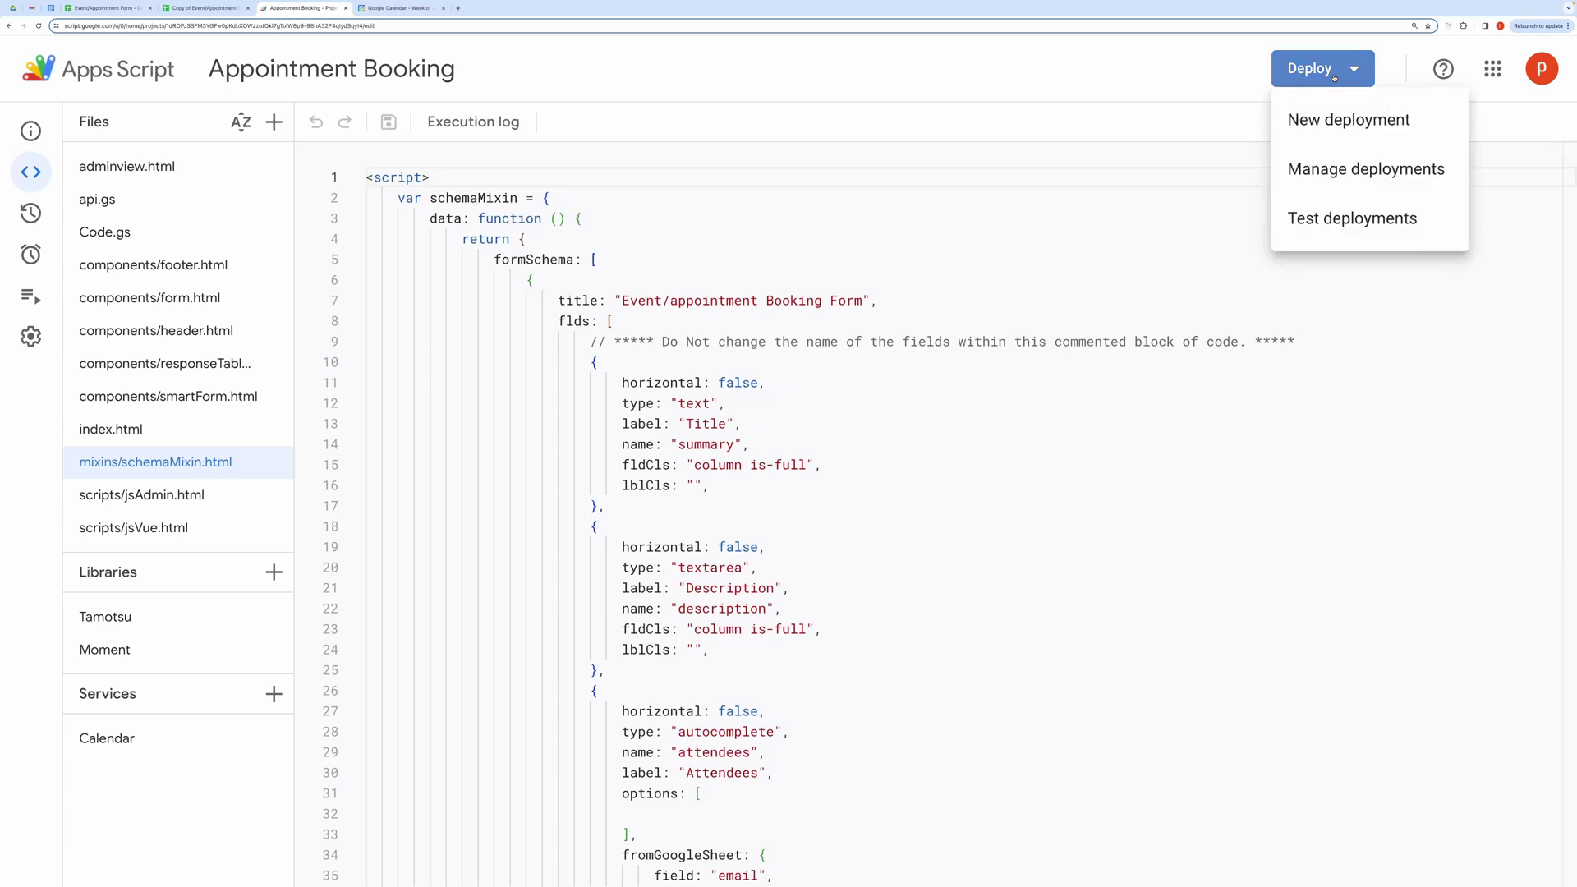
# Start a new web app deployment described as 'version-1'
pyautogui.click(1327, 121)
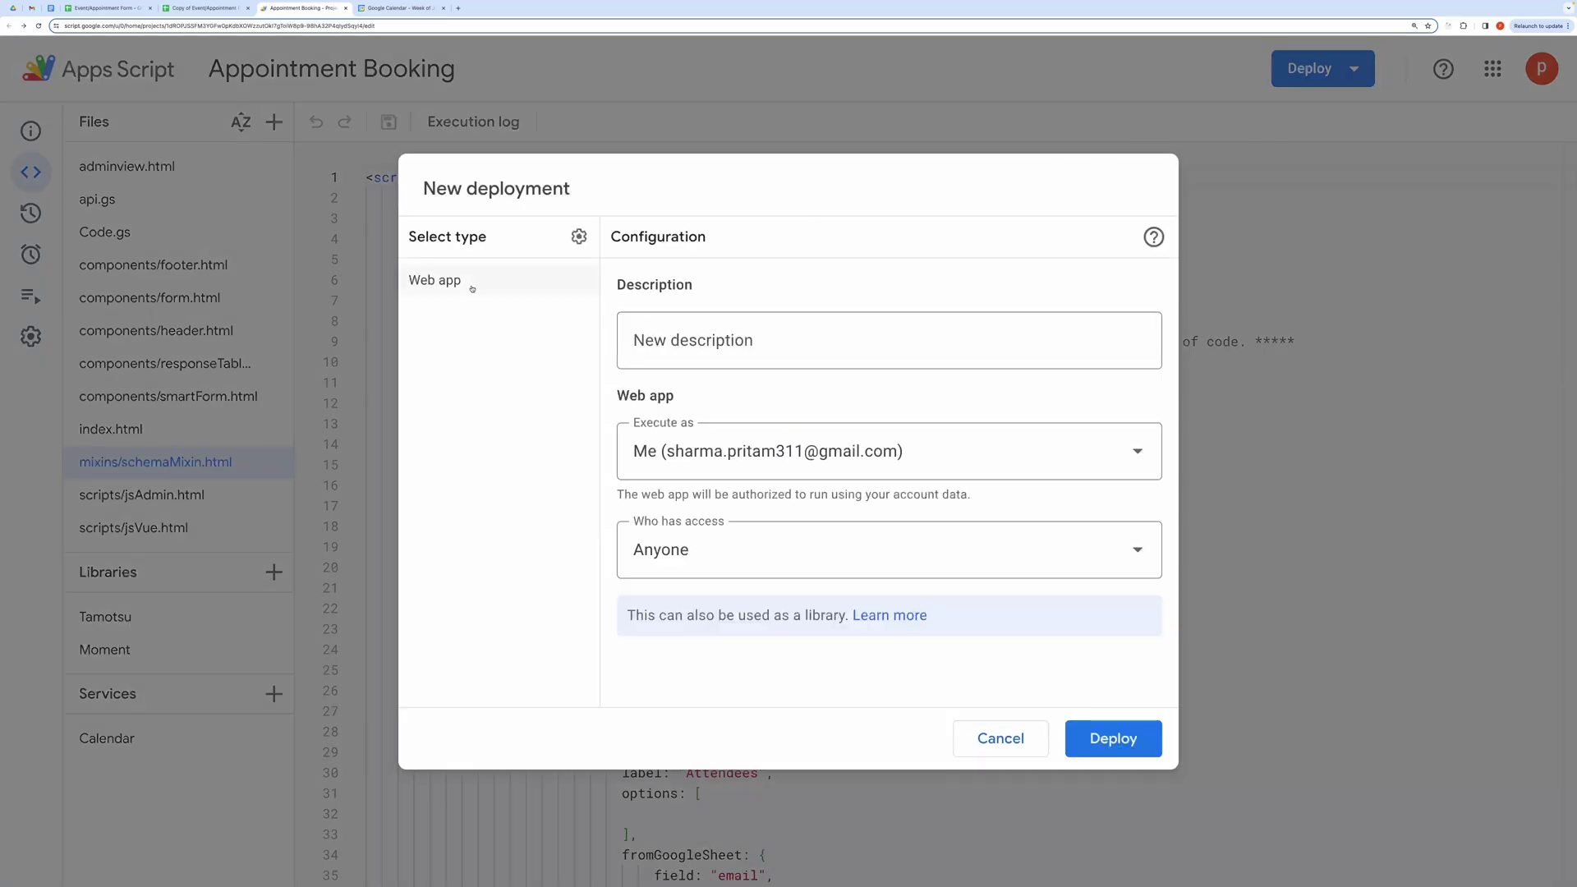
pyautogui.click(689, 336)
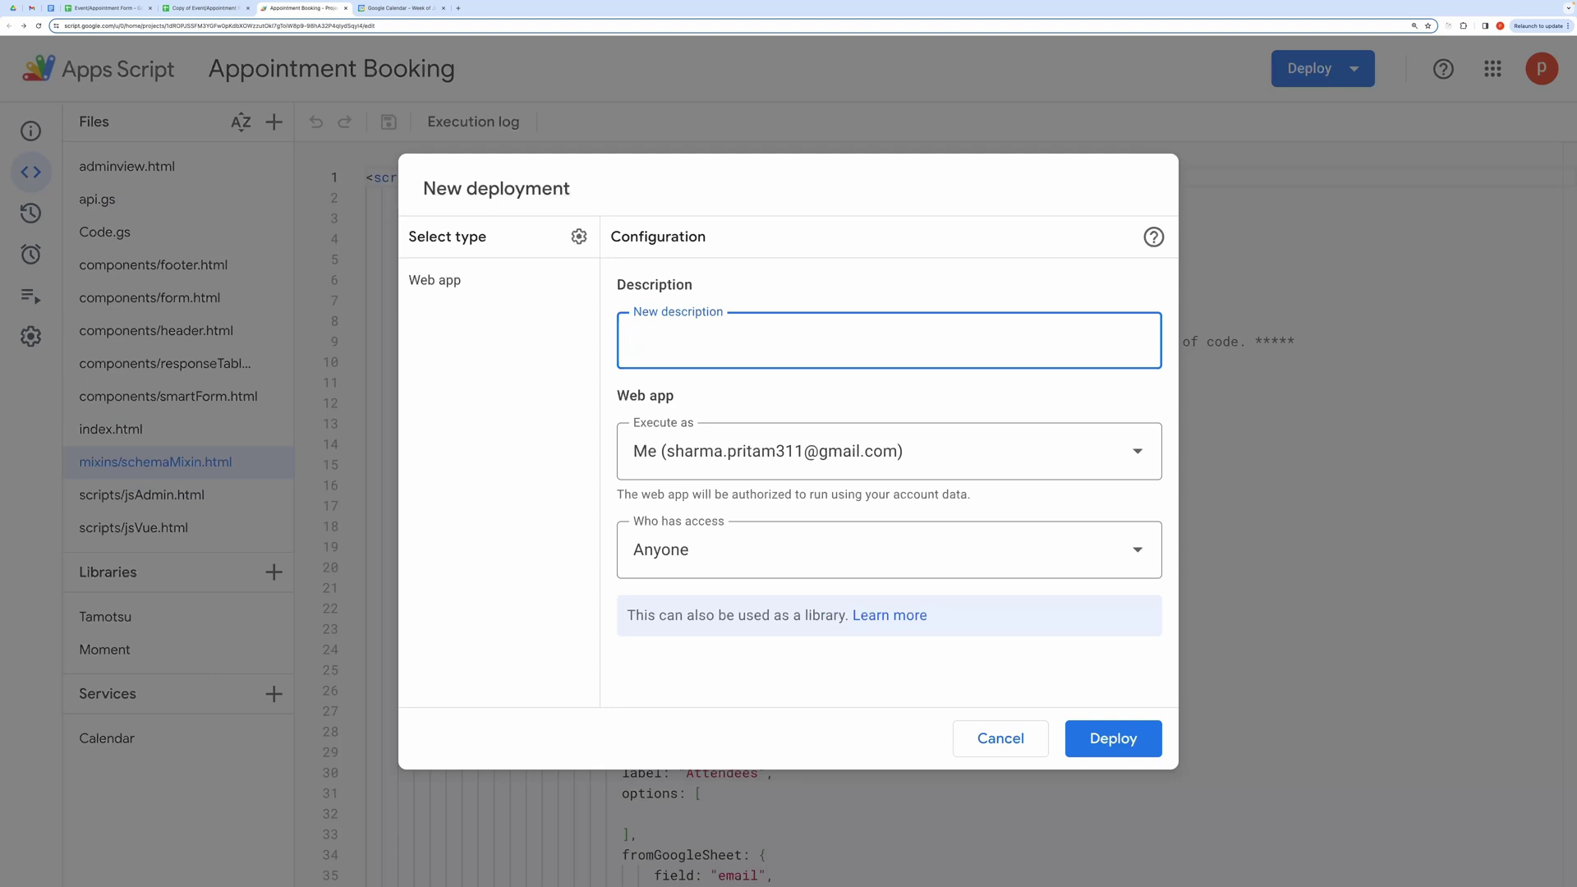
pyautogui.write('version-1')
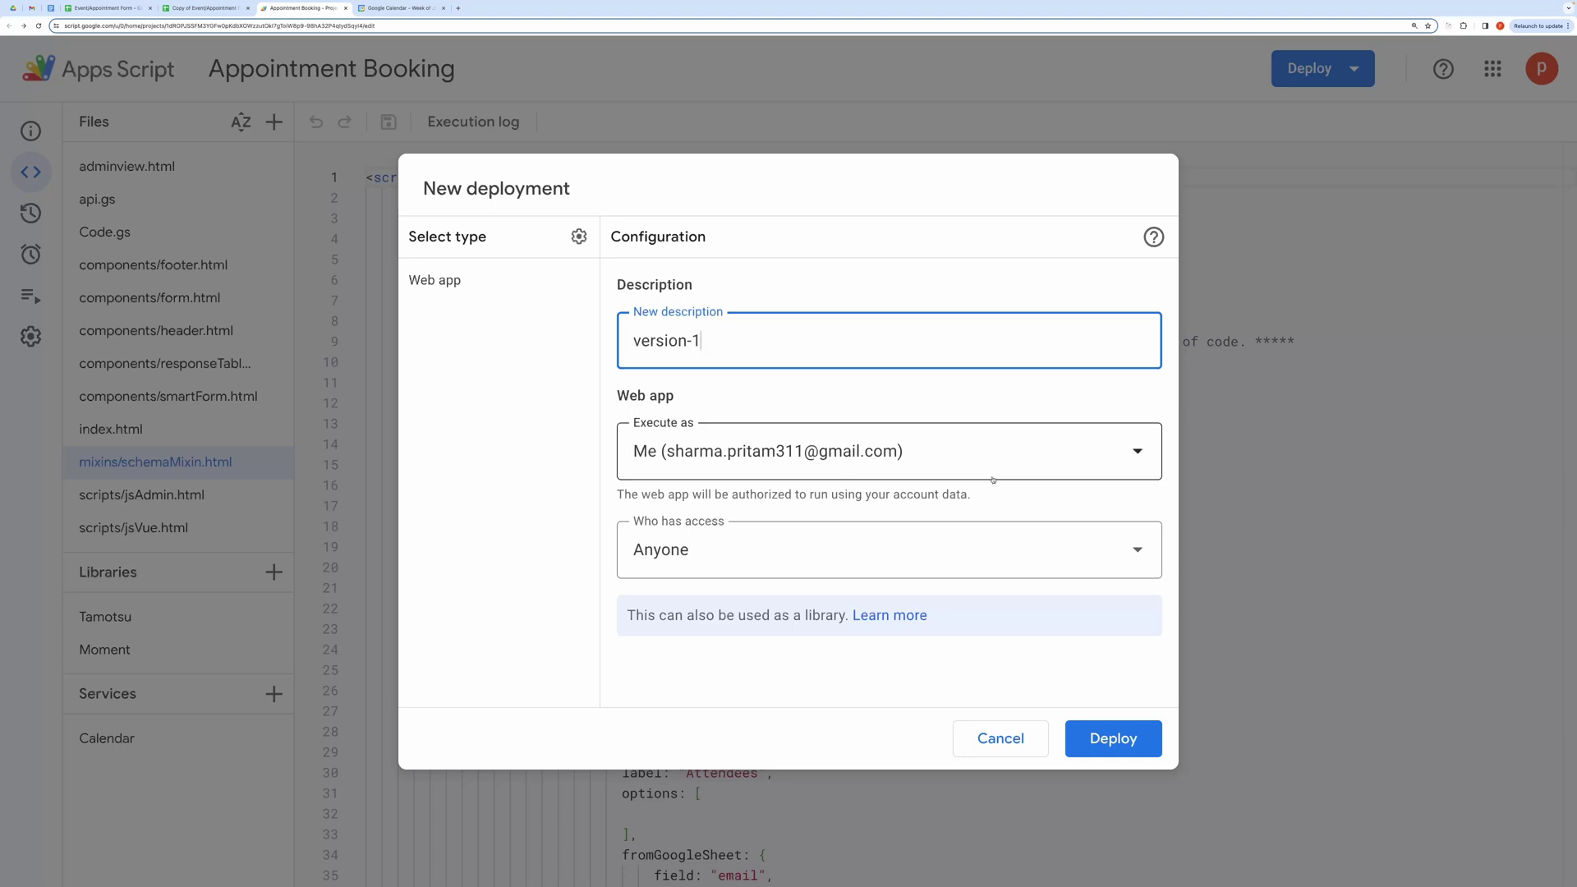
# Run the web app as Me with access for Only myself, and deploy it
pyautogui.click(1078, 453)
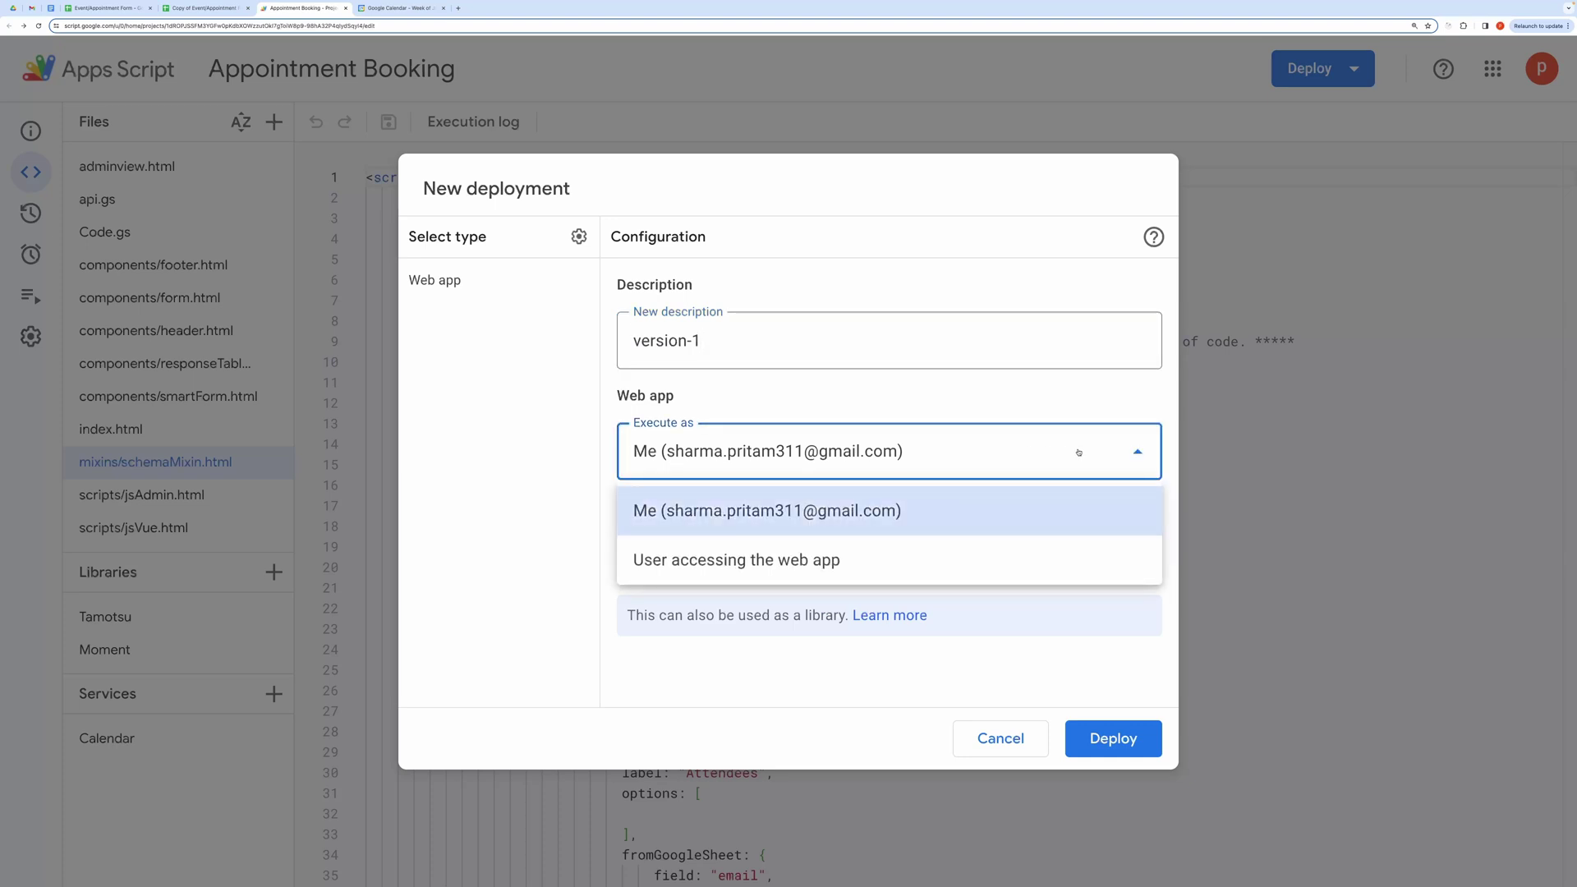
pyautogui.click(1092, 510)
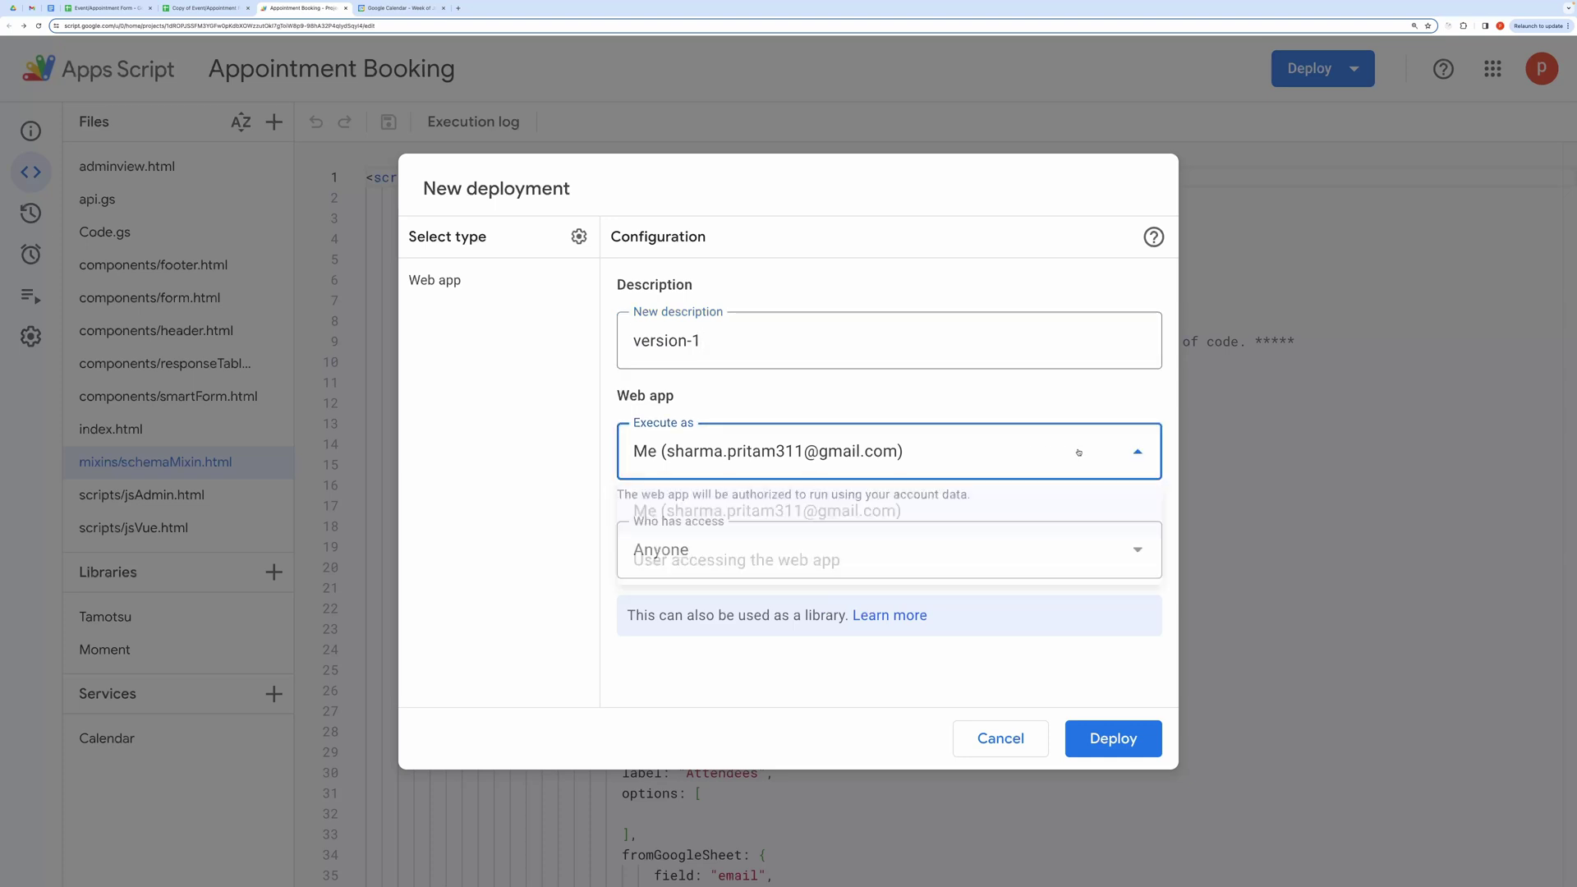
pyautogui.click(1141, 559)
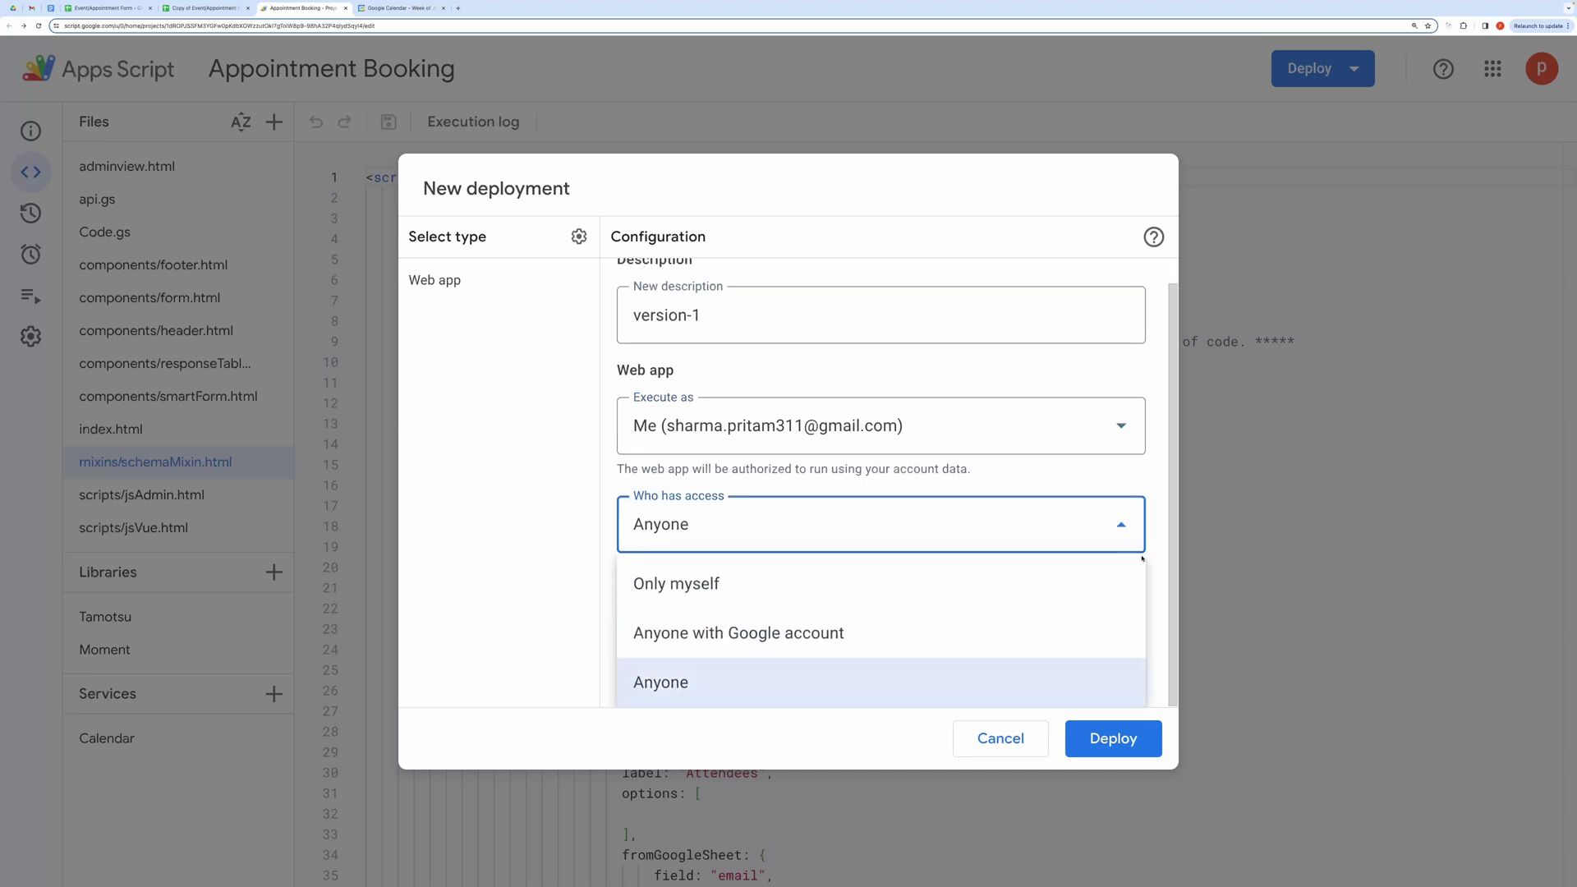
pyautogui.click(706, 601)
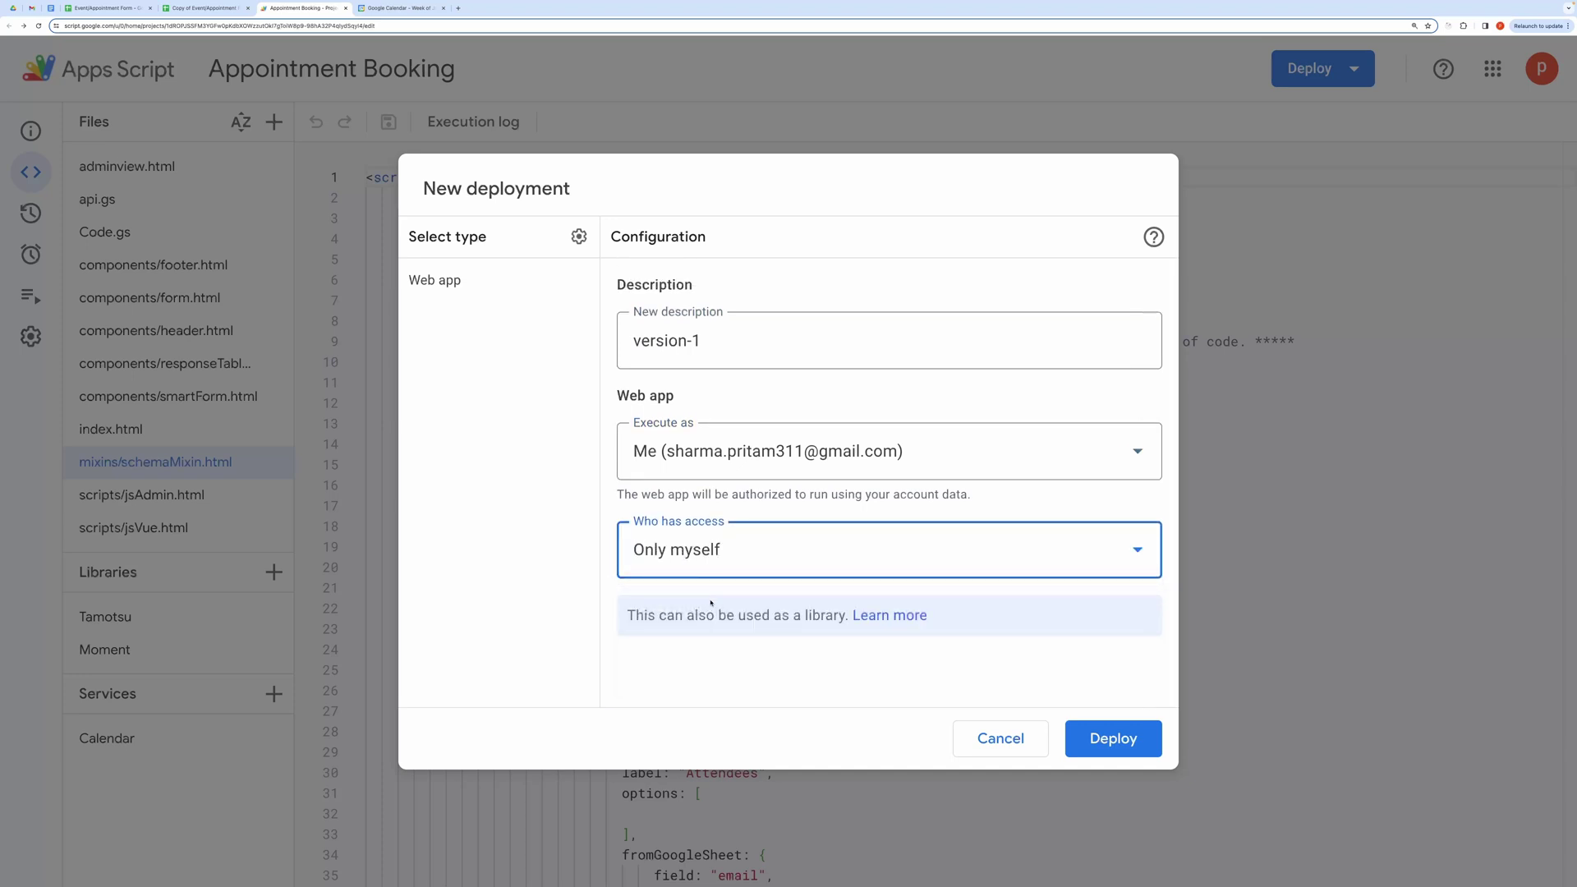
pyautogui.click(1111, 742)
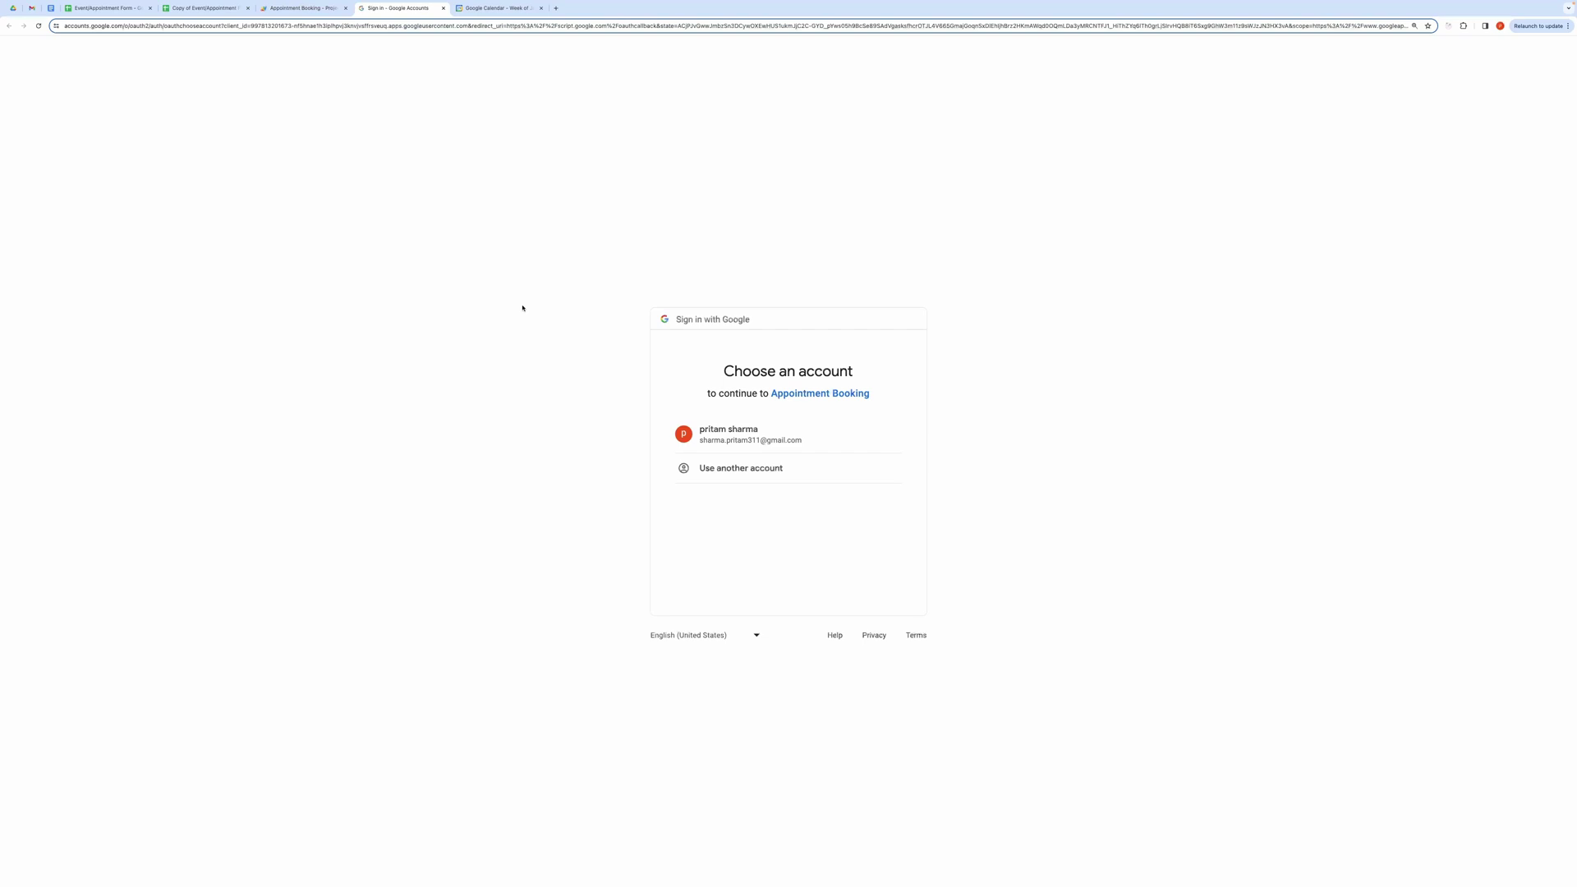
# Authorize Appointment Booking past the unsafe warning, allowing Drive, Sheets and Calendar access
pyautogui.click(798, 449)
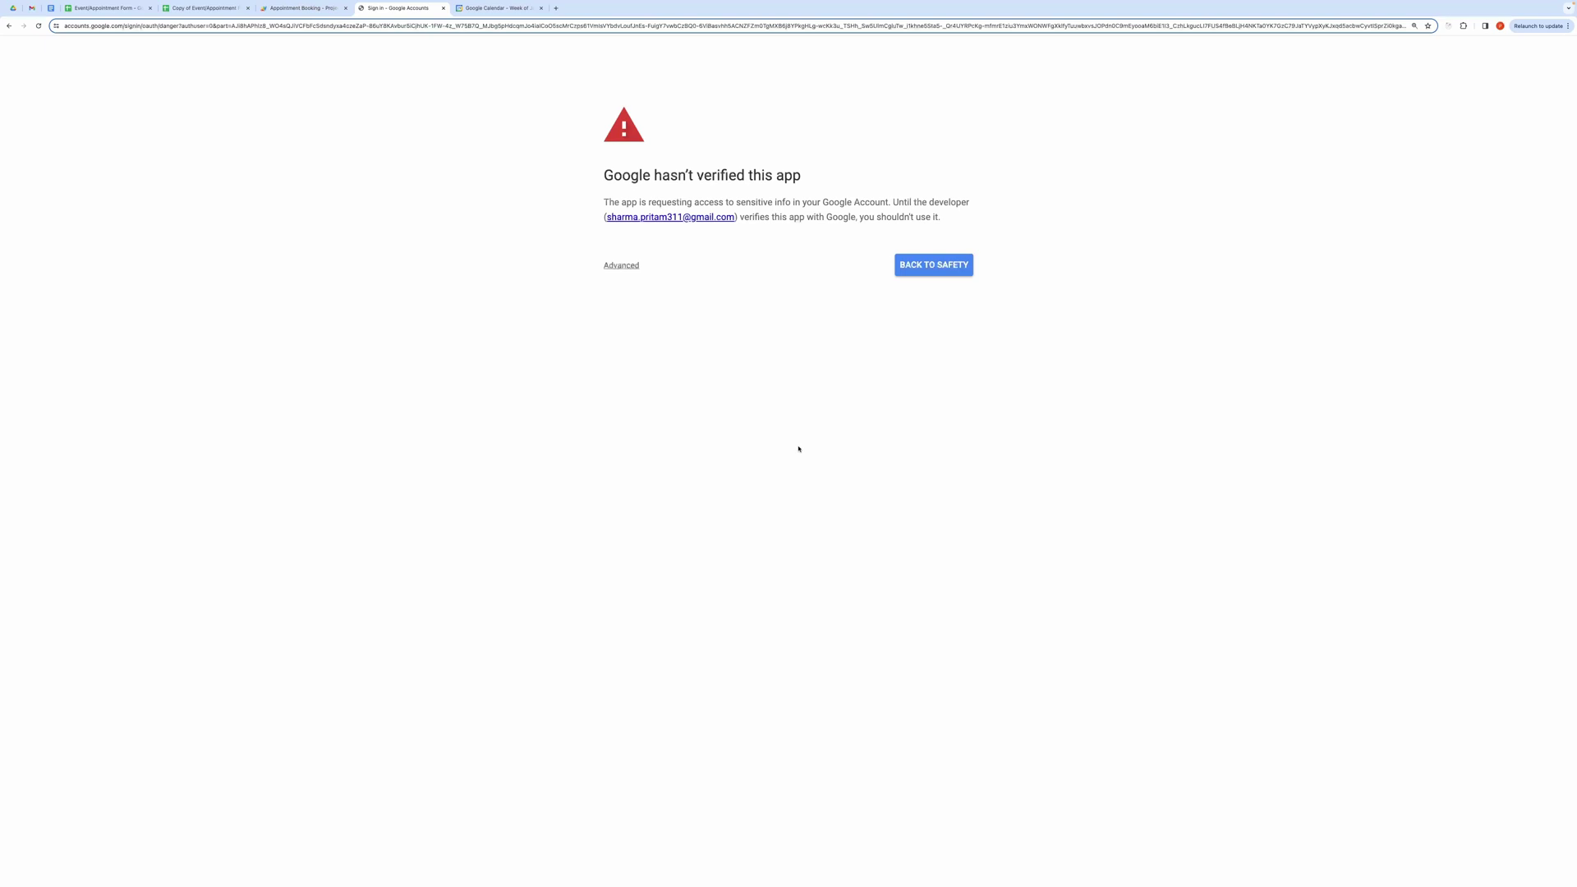
pyautogui.click(617, 264)
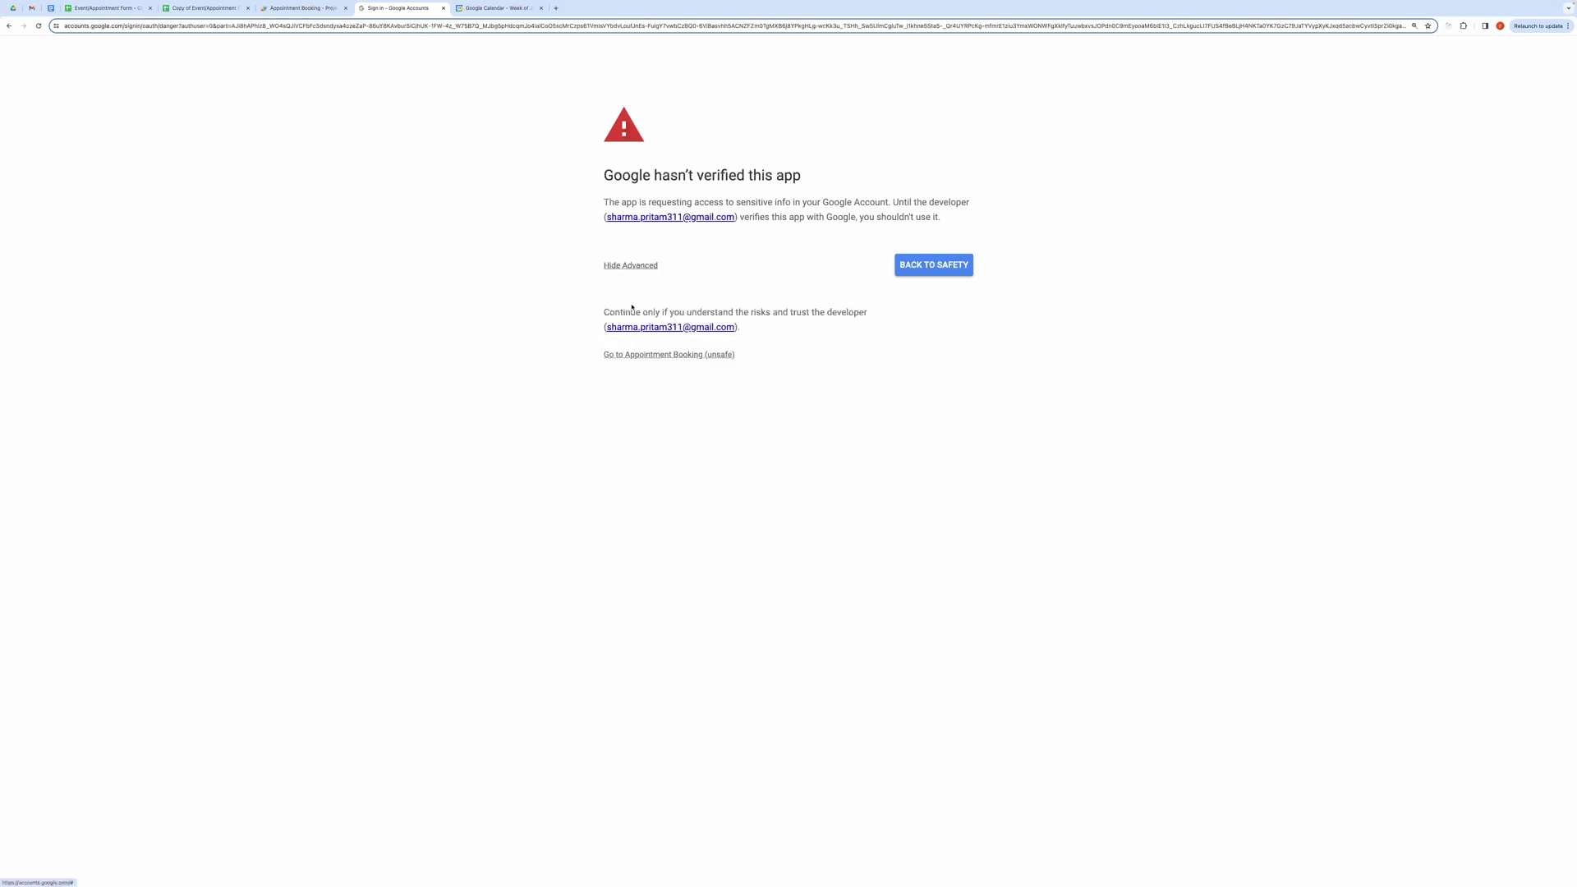
pyautogui.click(655, 356)
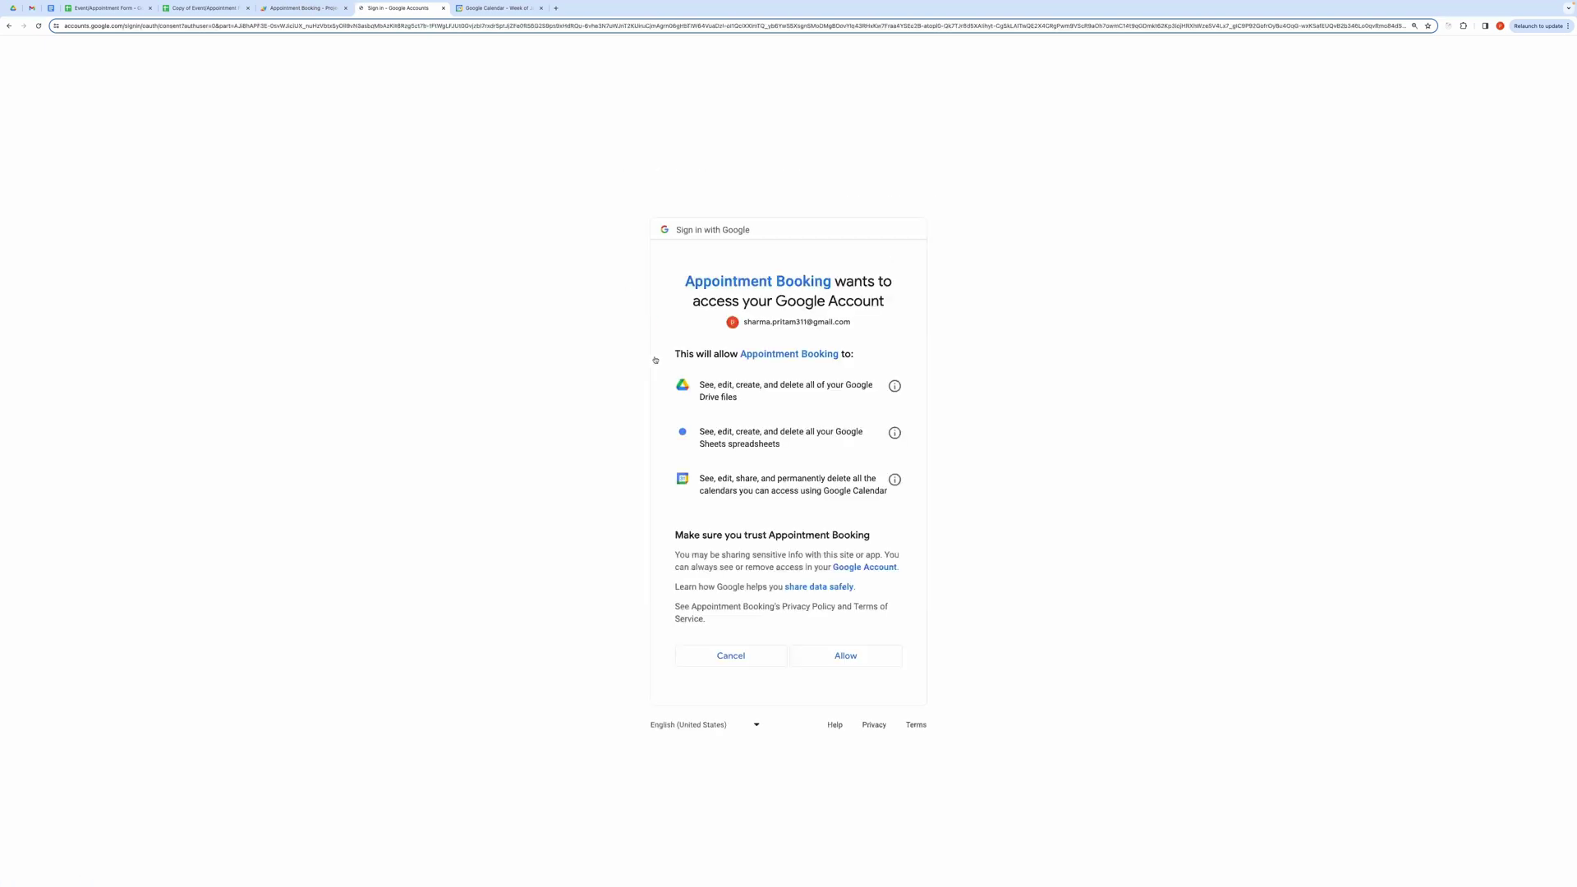
pyautogui.click(822, 659)
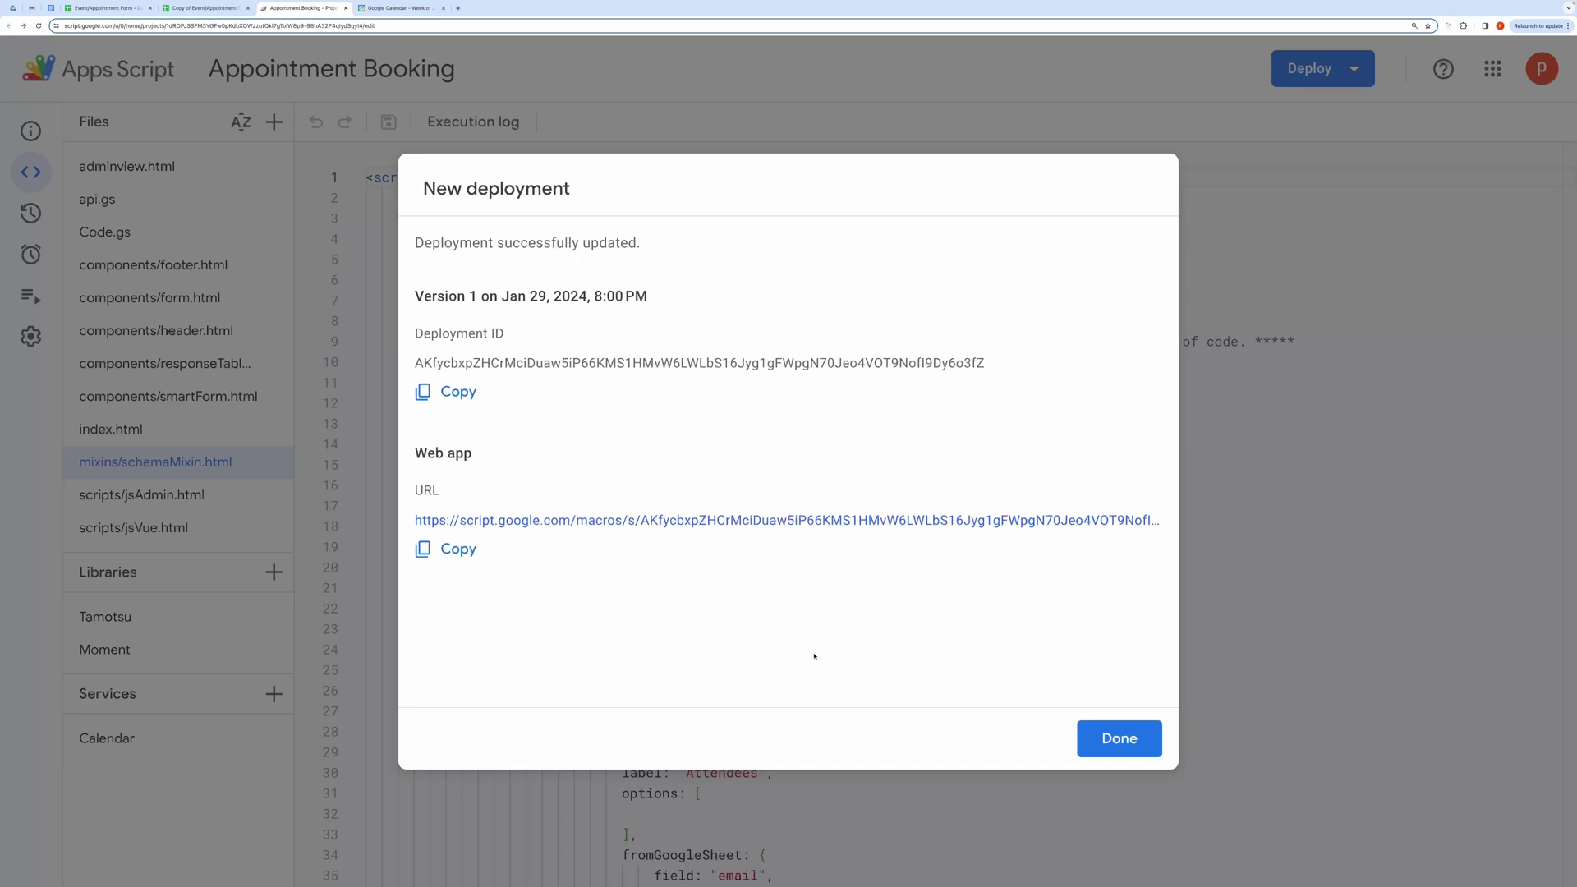
# Copy the web app URL from the deployment dialog
pyautogui.click(459, 549)
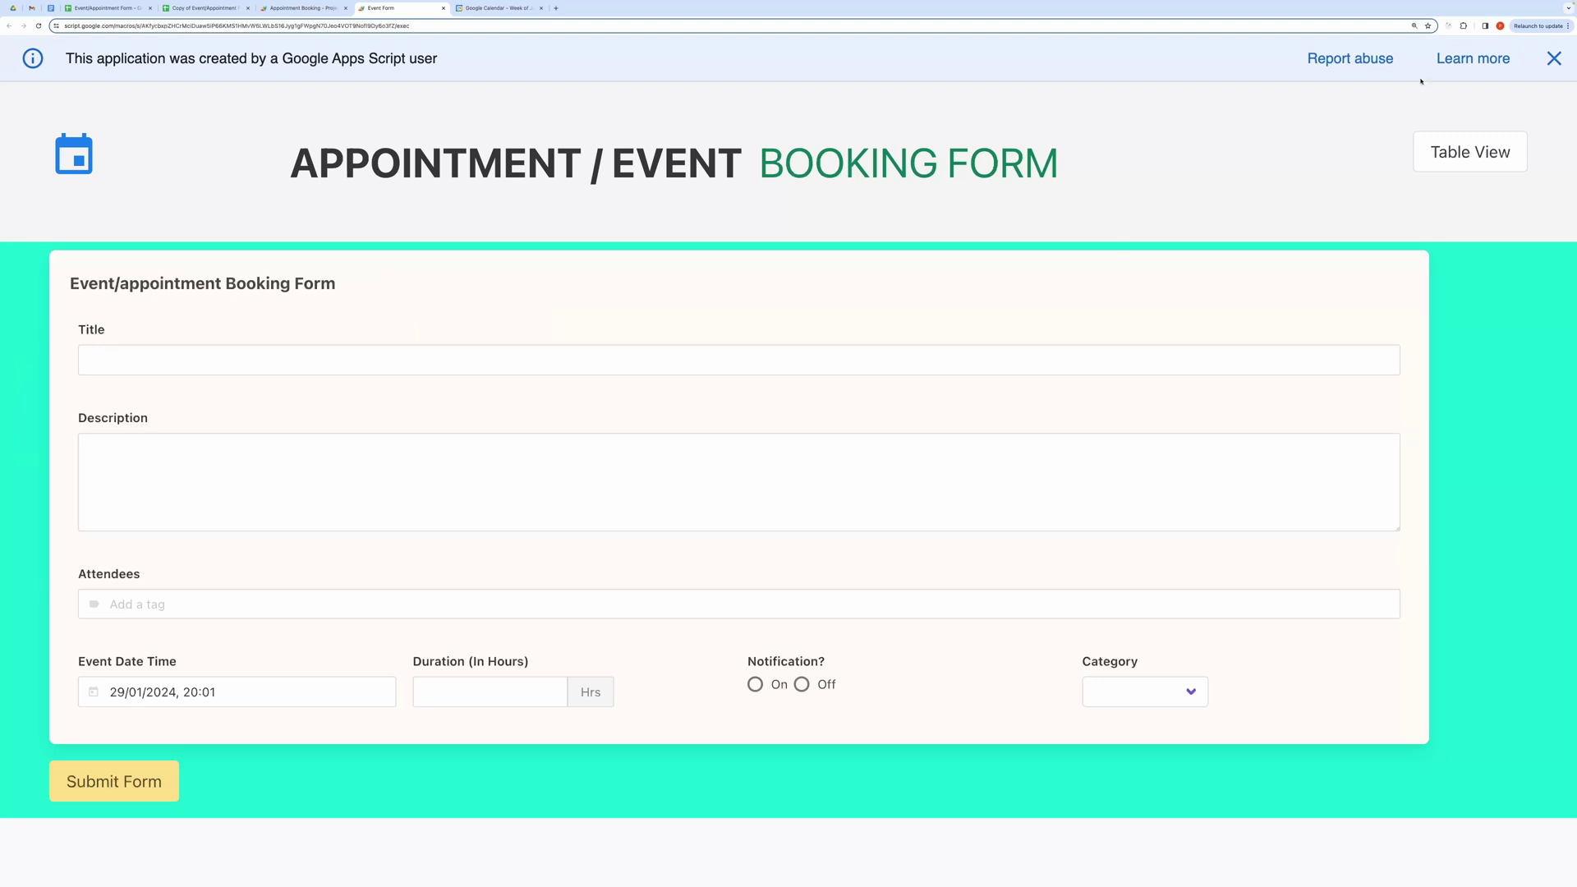
# Enter title 'sdfasdfads', description 'sdfasdf' and one suggested attendee in the booking form
pyautogui.click(1551, 59)
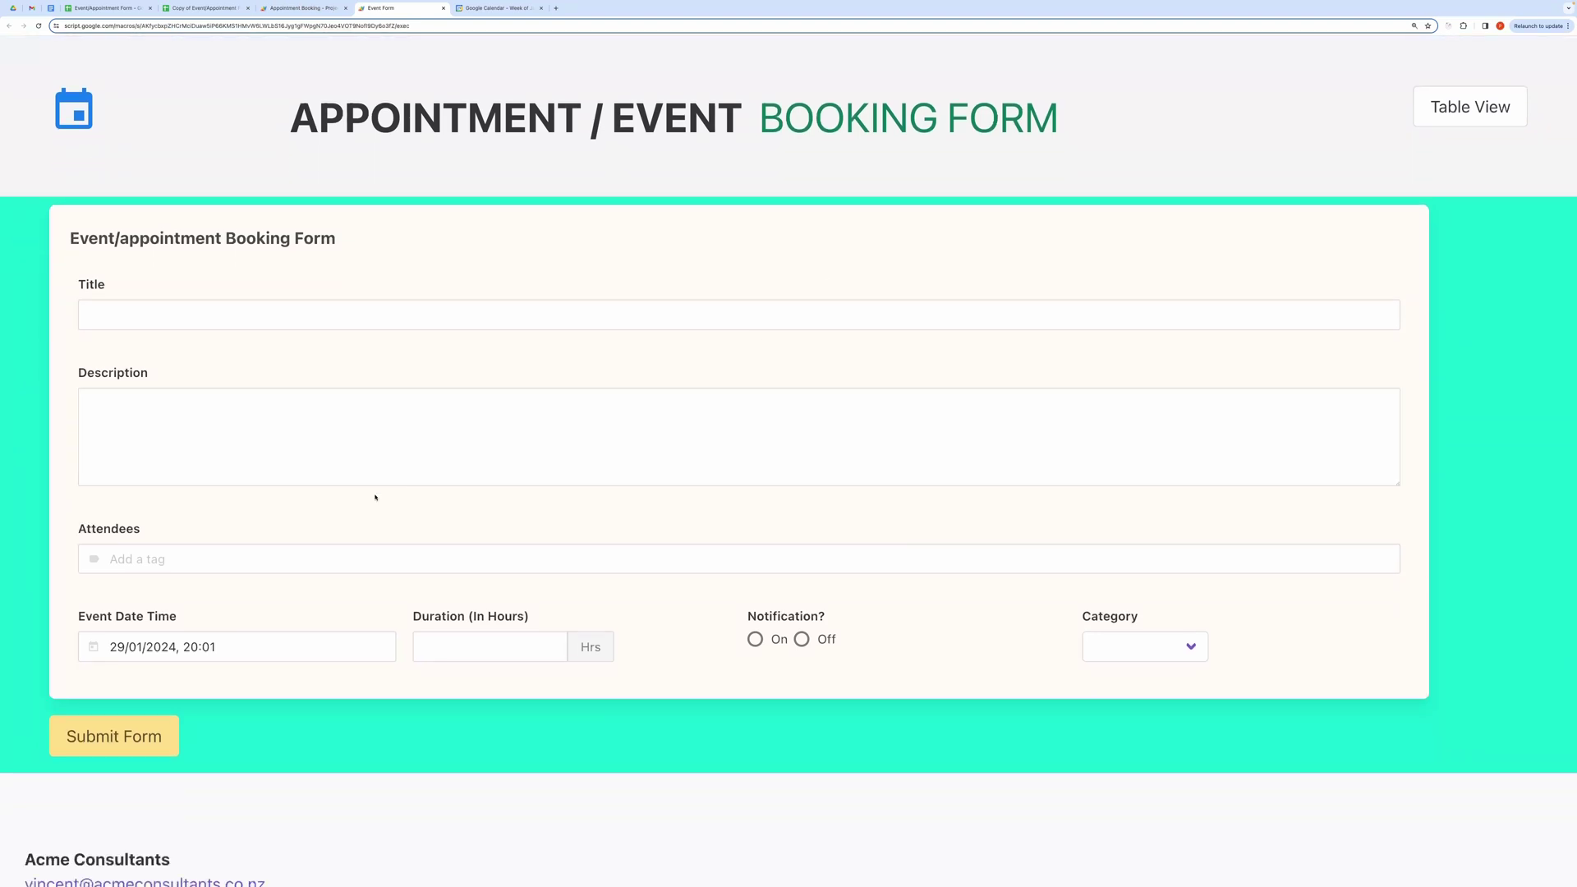
pyautogui.click(194, 319)
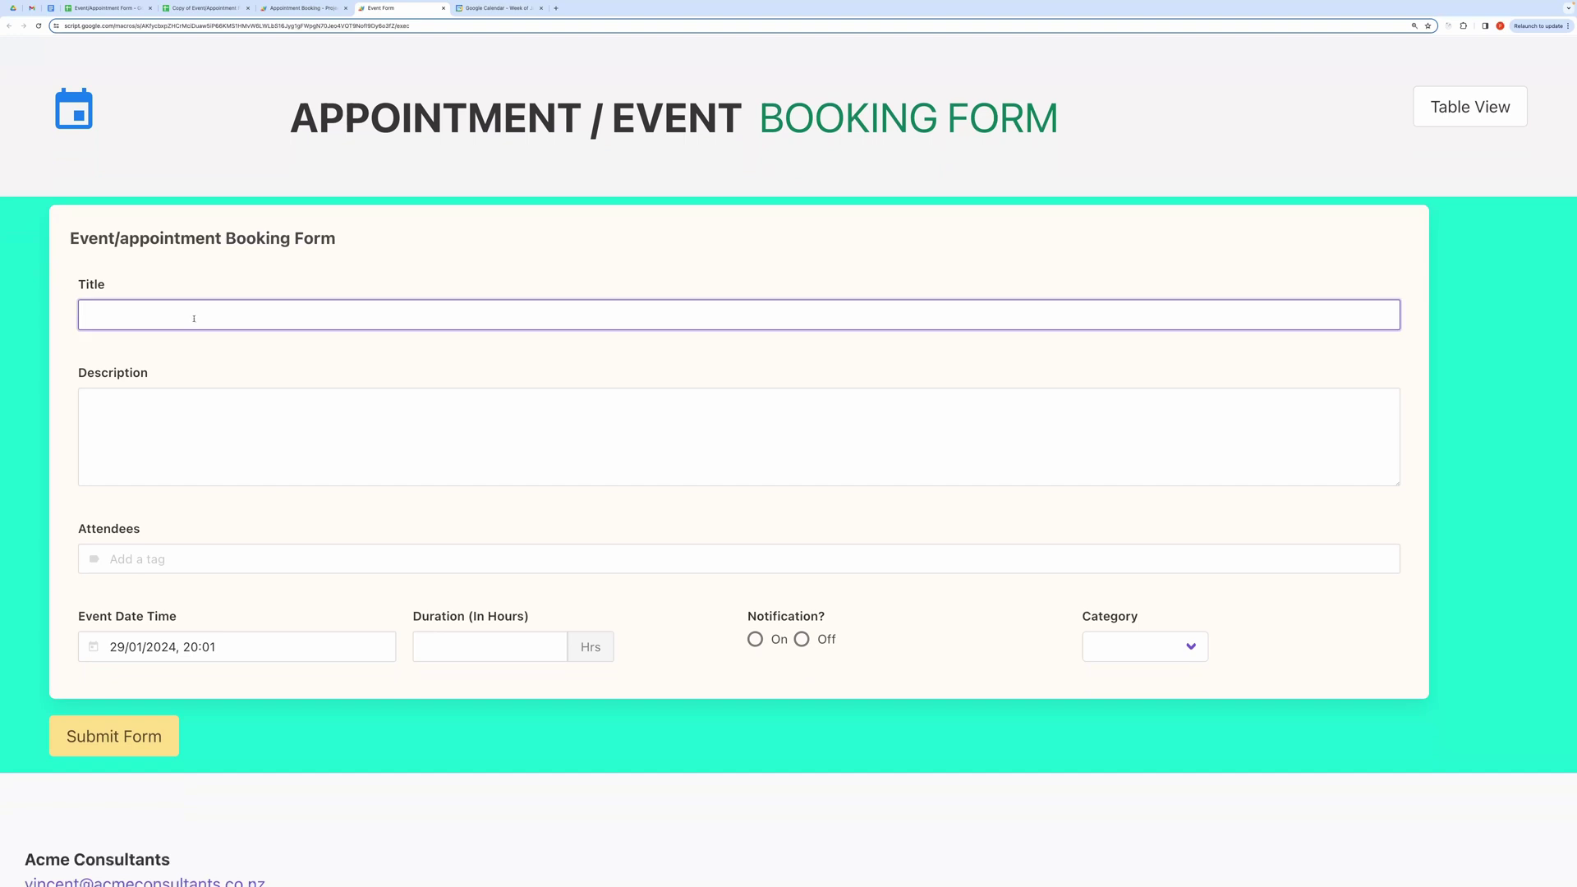
pyautogui.write('sdfasdfads')
pyautogui.click(165, 392)
pyautogui.write('sdfasdf')
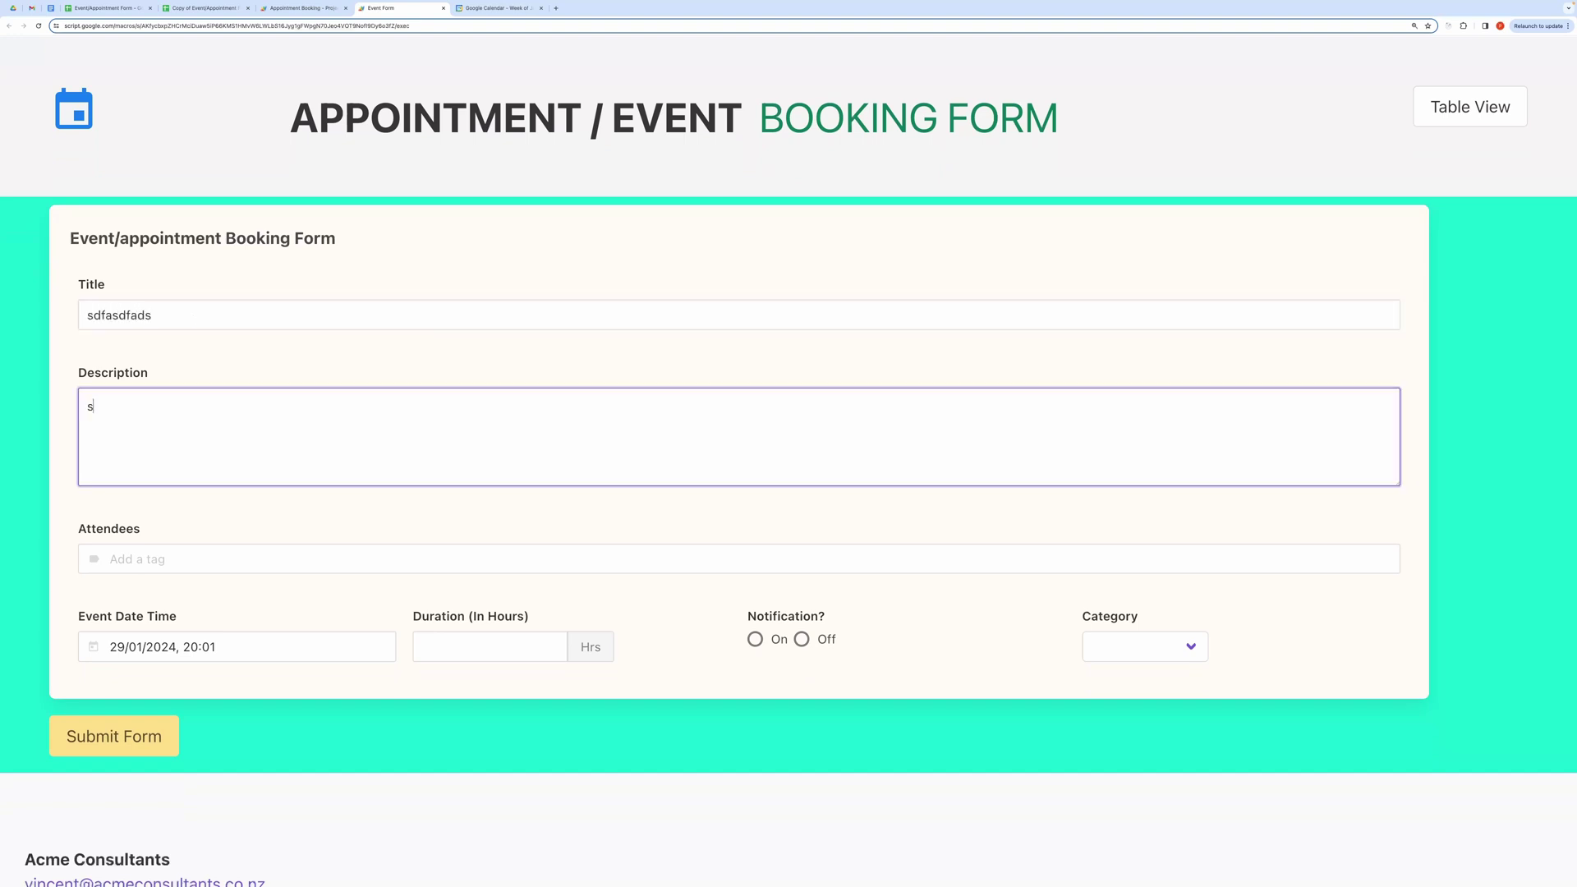
pyautogui.click(194, 558)
pyautogui.click(194, 602)
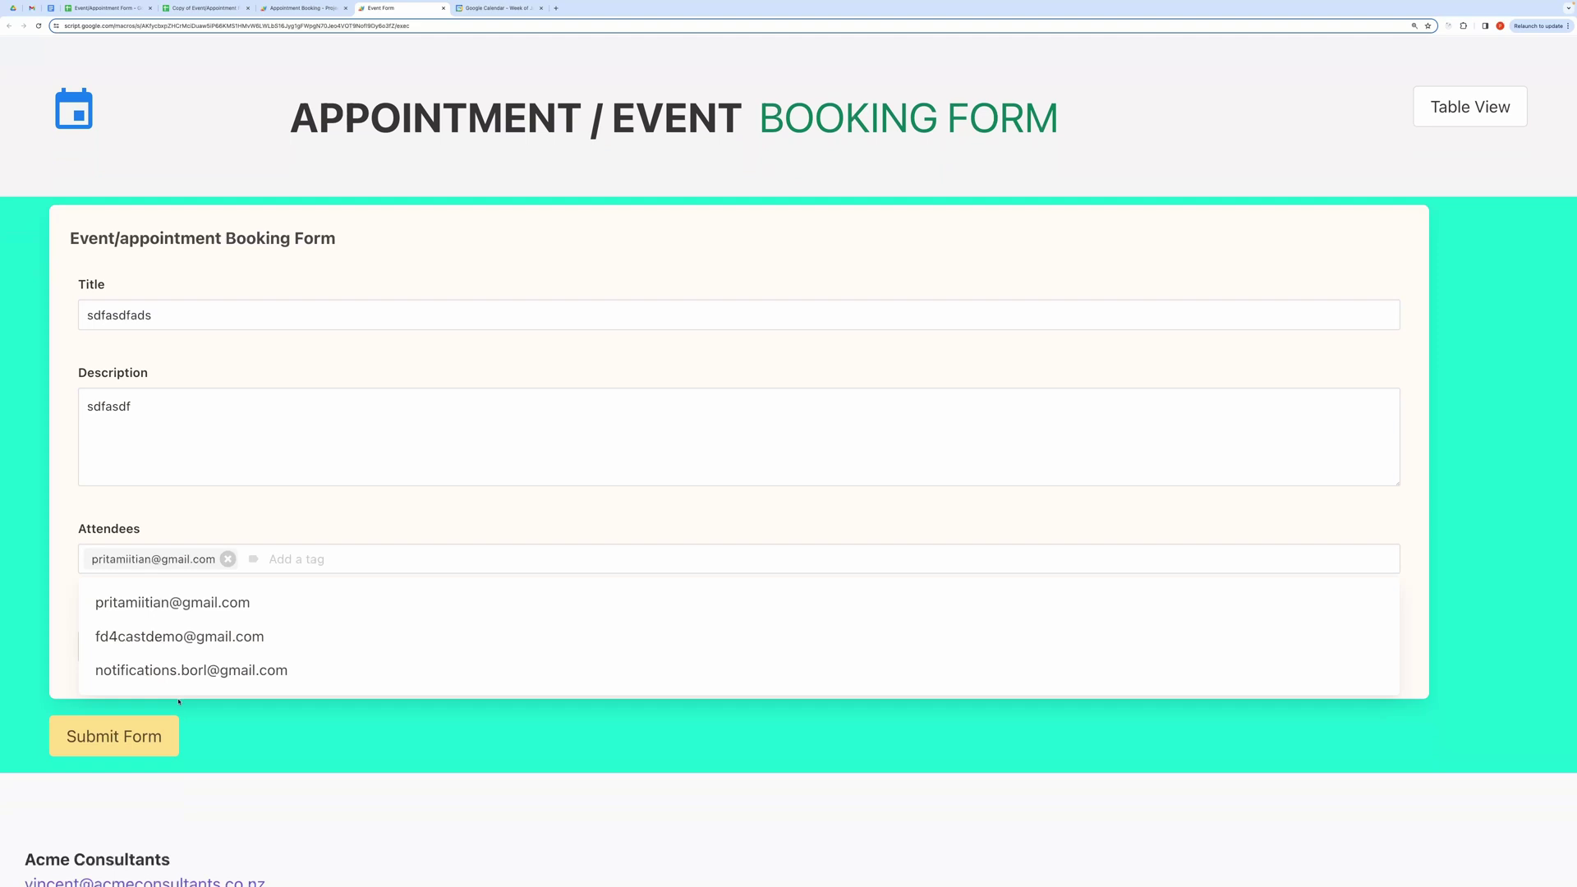
# Set duration 1 hour, notifications on and category Project Review, then submit the booking
pyautogui.click(472, 649)
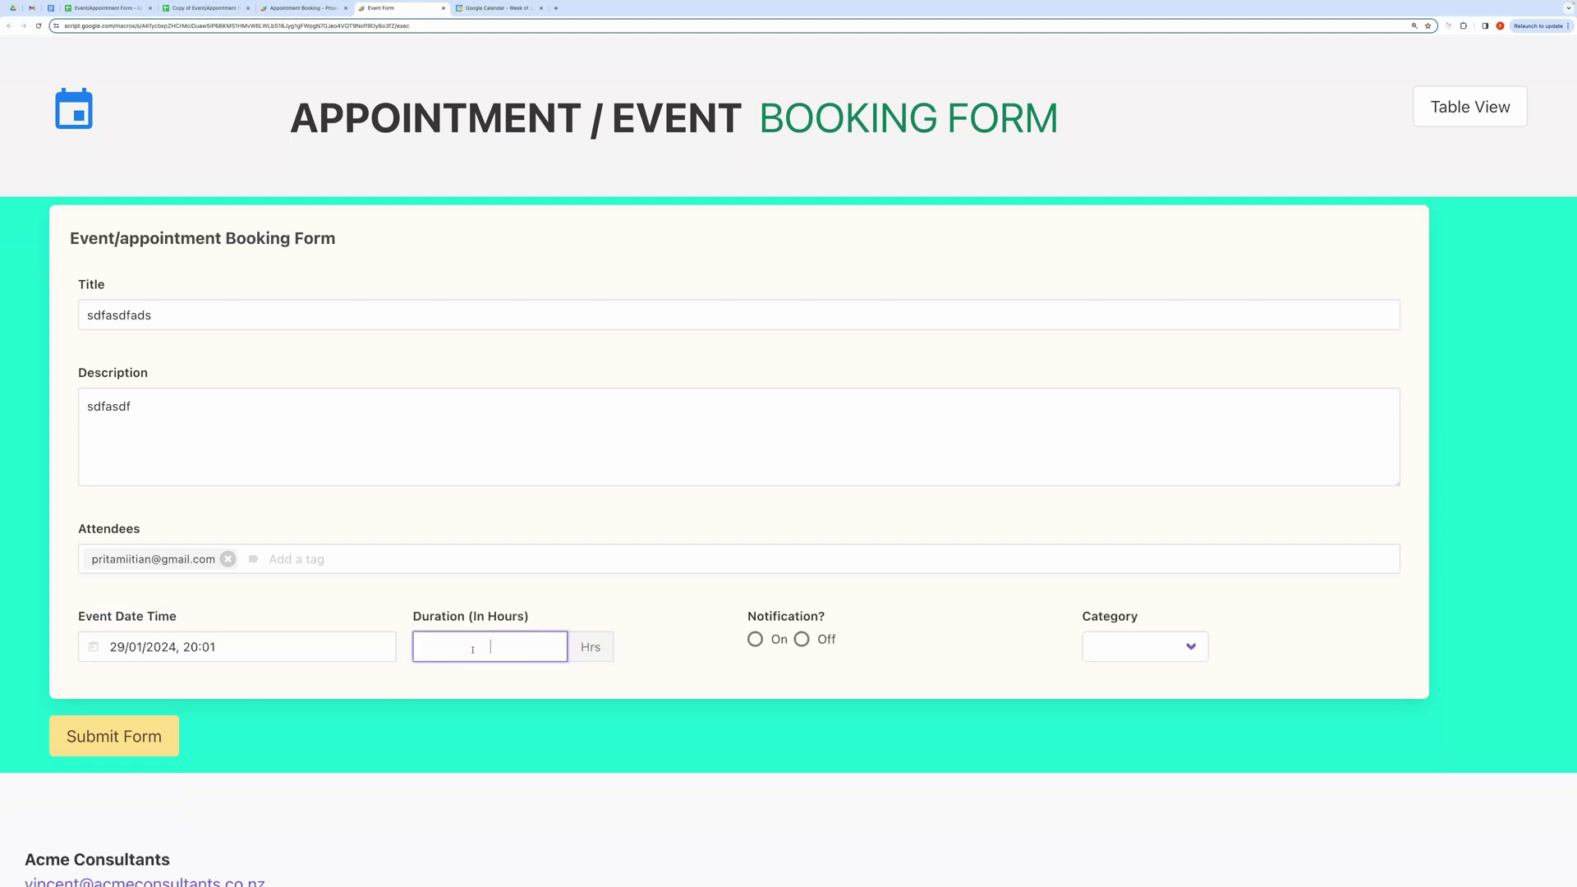
pyautogui.click(755, 639)
pyautogui.click(1144, 647)
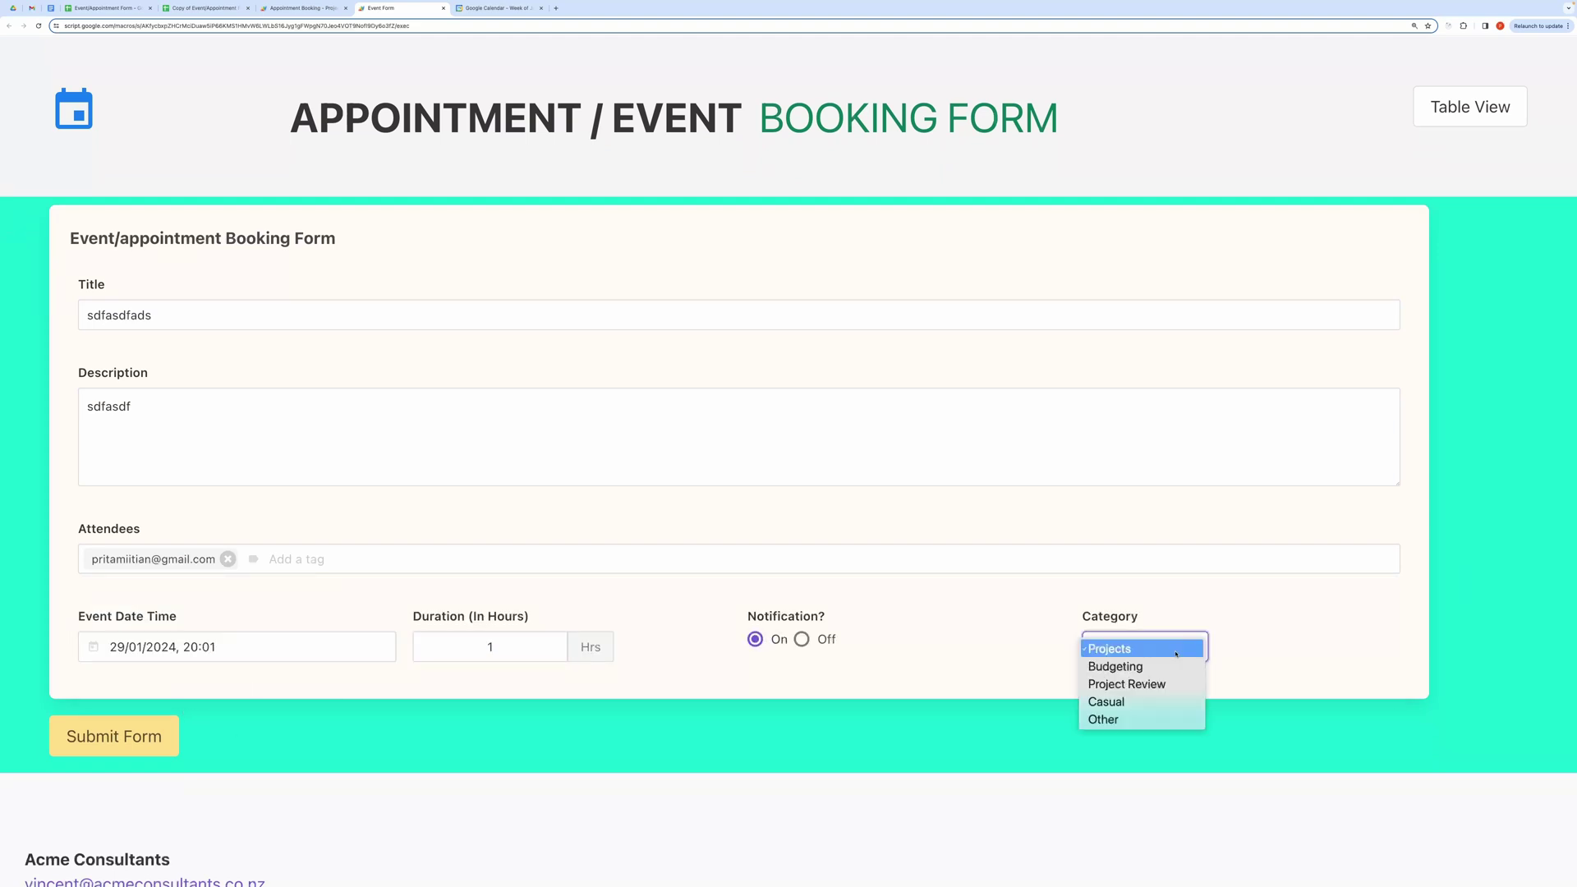
pyautogui.click(1141, 689)
pyautogui.click(114, 736)
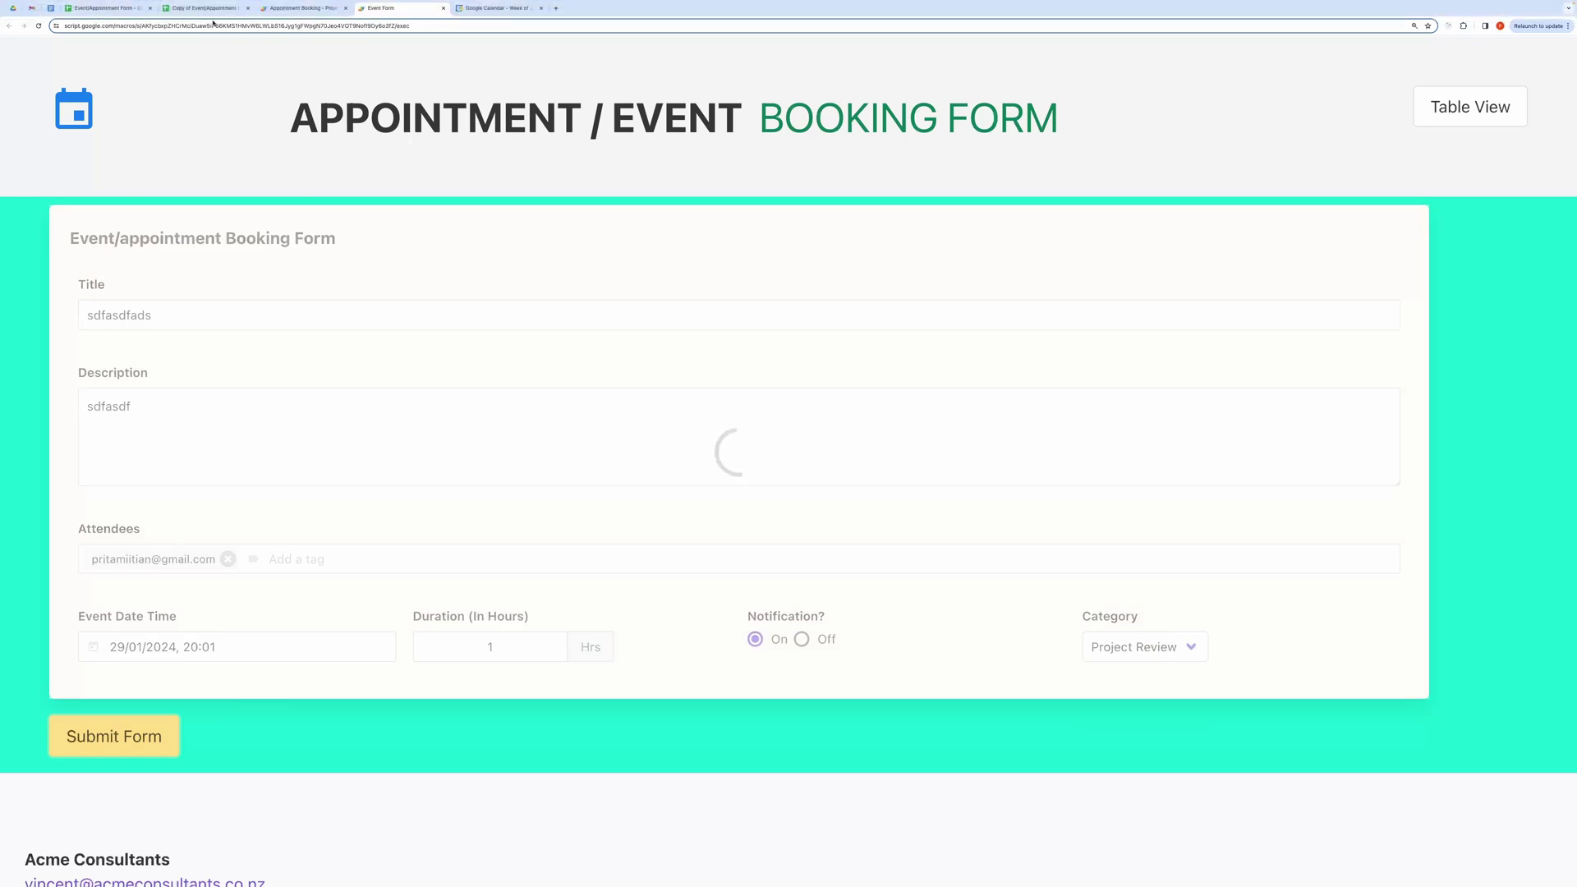
pyautogui.click(279, 12)
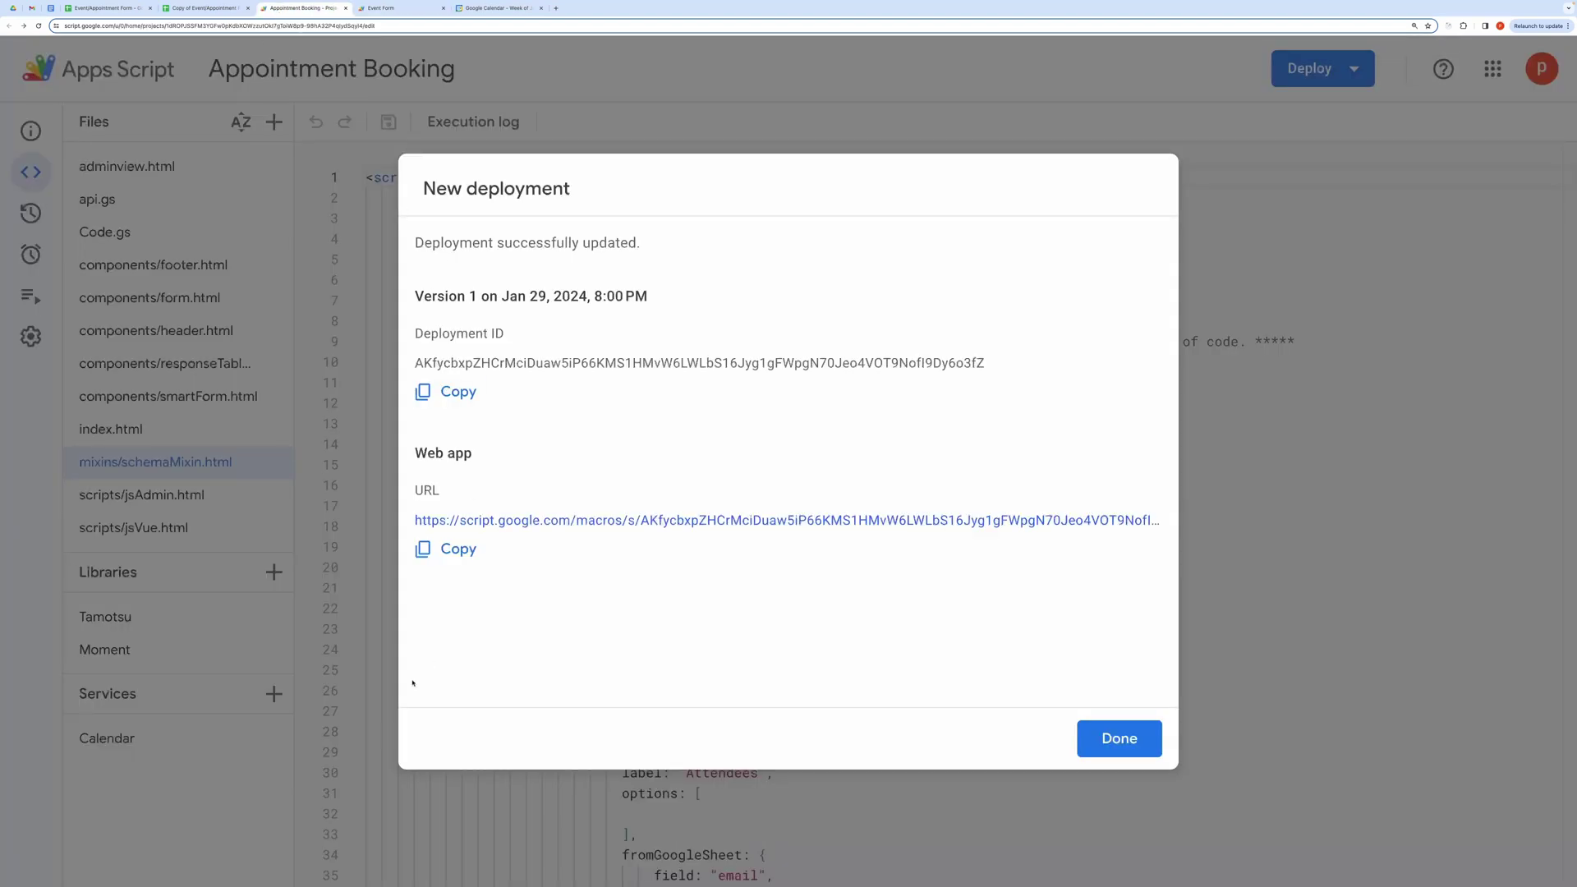
# Close the deployment dialog and highlight the Title, description and attendees field names in schemaMixin.html
pyautogui.click(1321, 620)
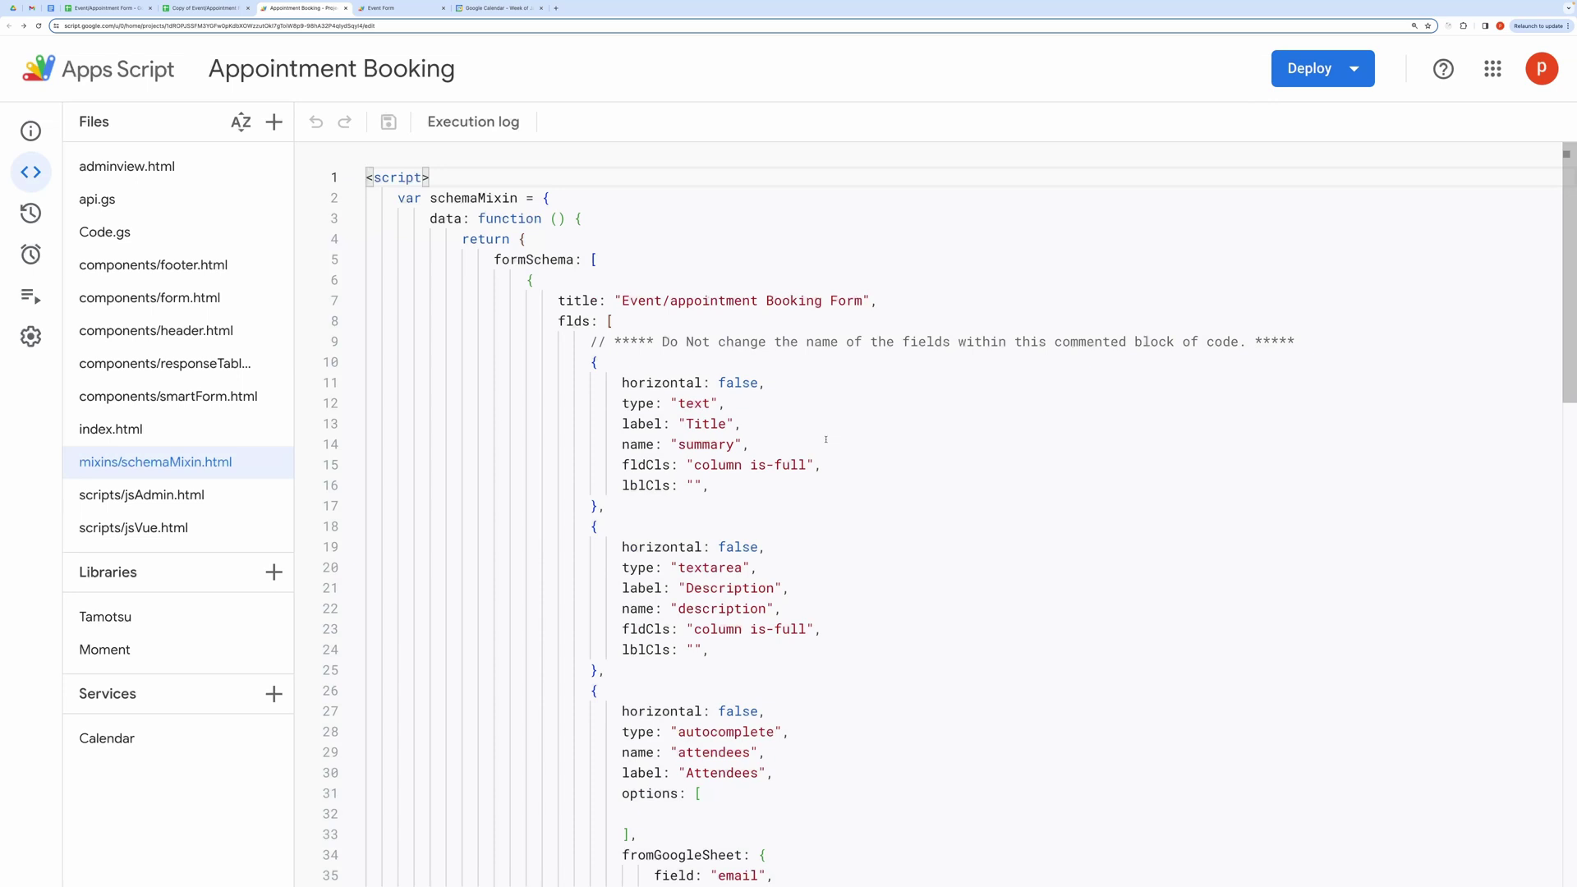
pyautogui.scroll(-12, 836, 433)
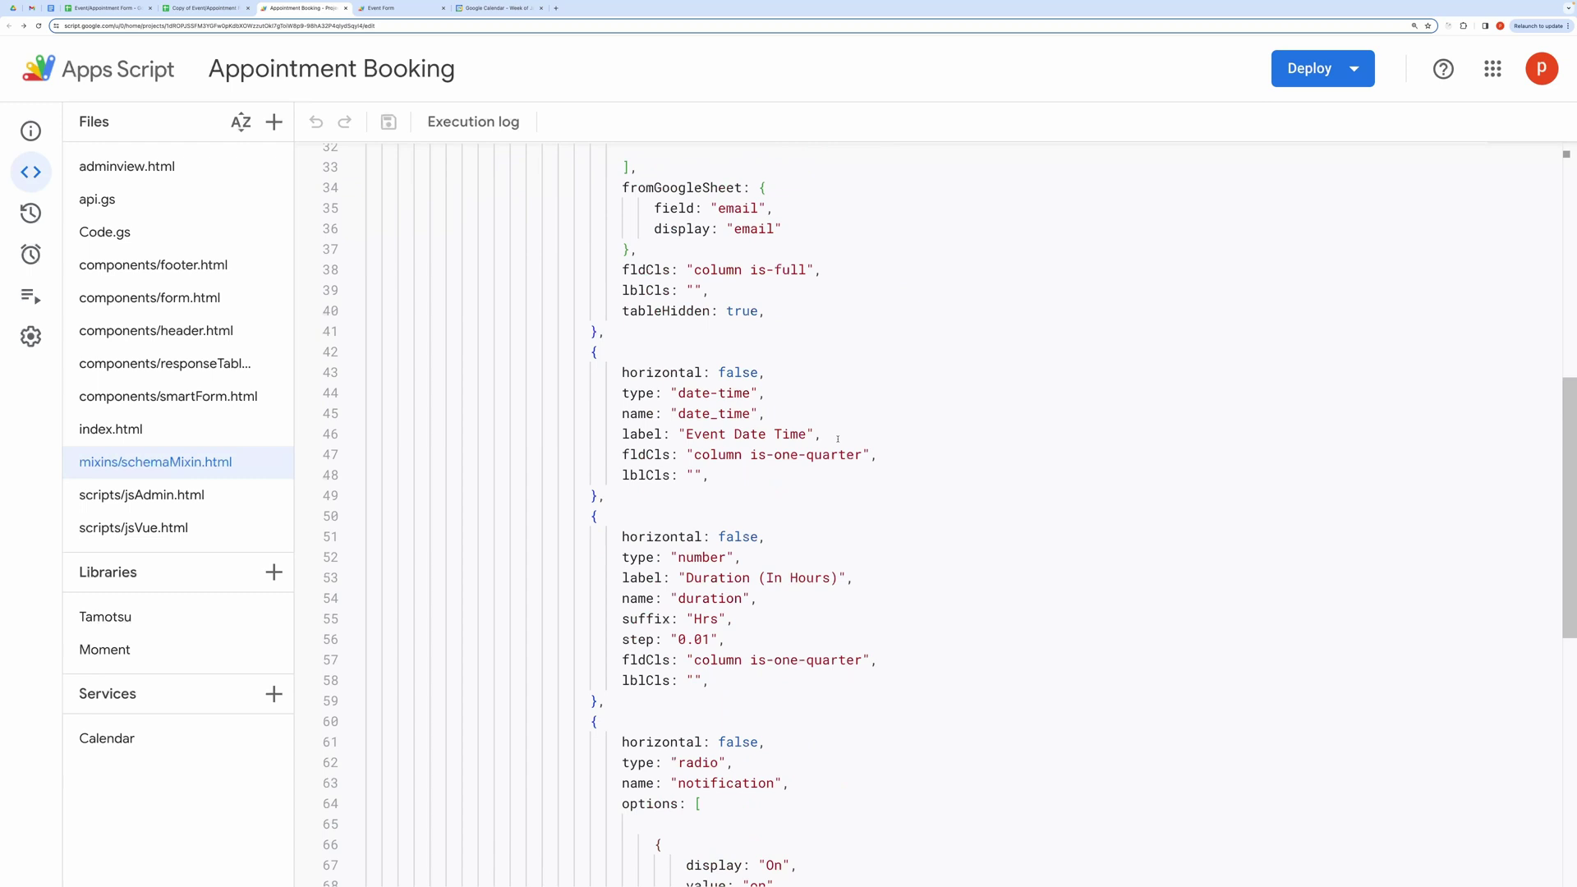
pyautogui.scroll(-4, 837, 439)
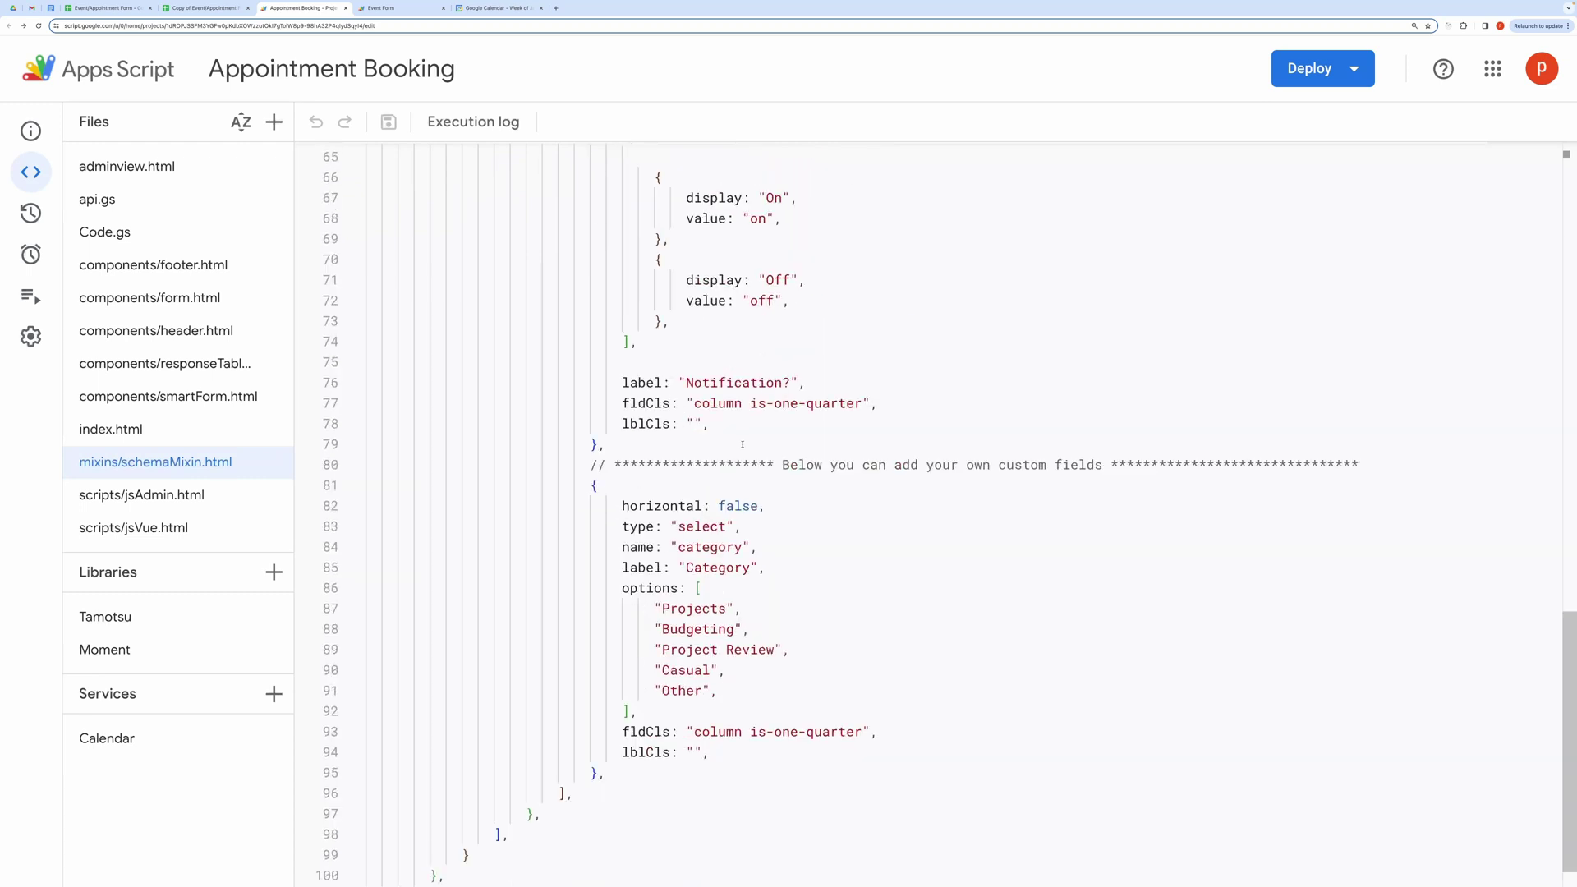
pyautogui.moveTo(742, 444); pyautogui.dragTo(563, 341)
pyautogui.click(596, 526)
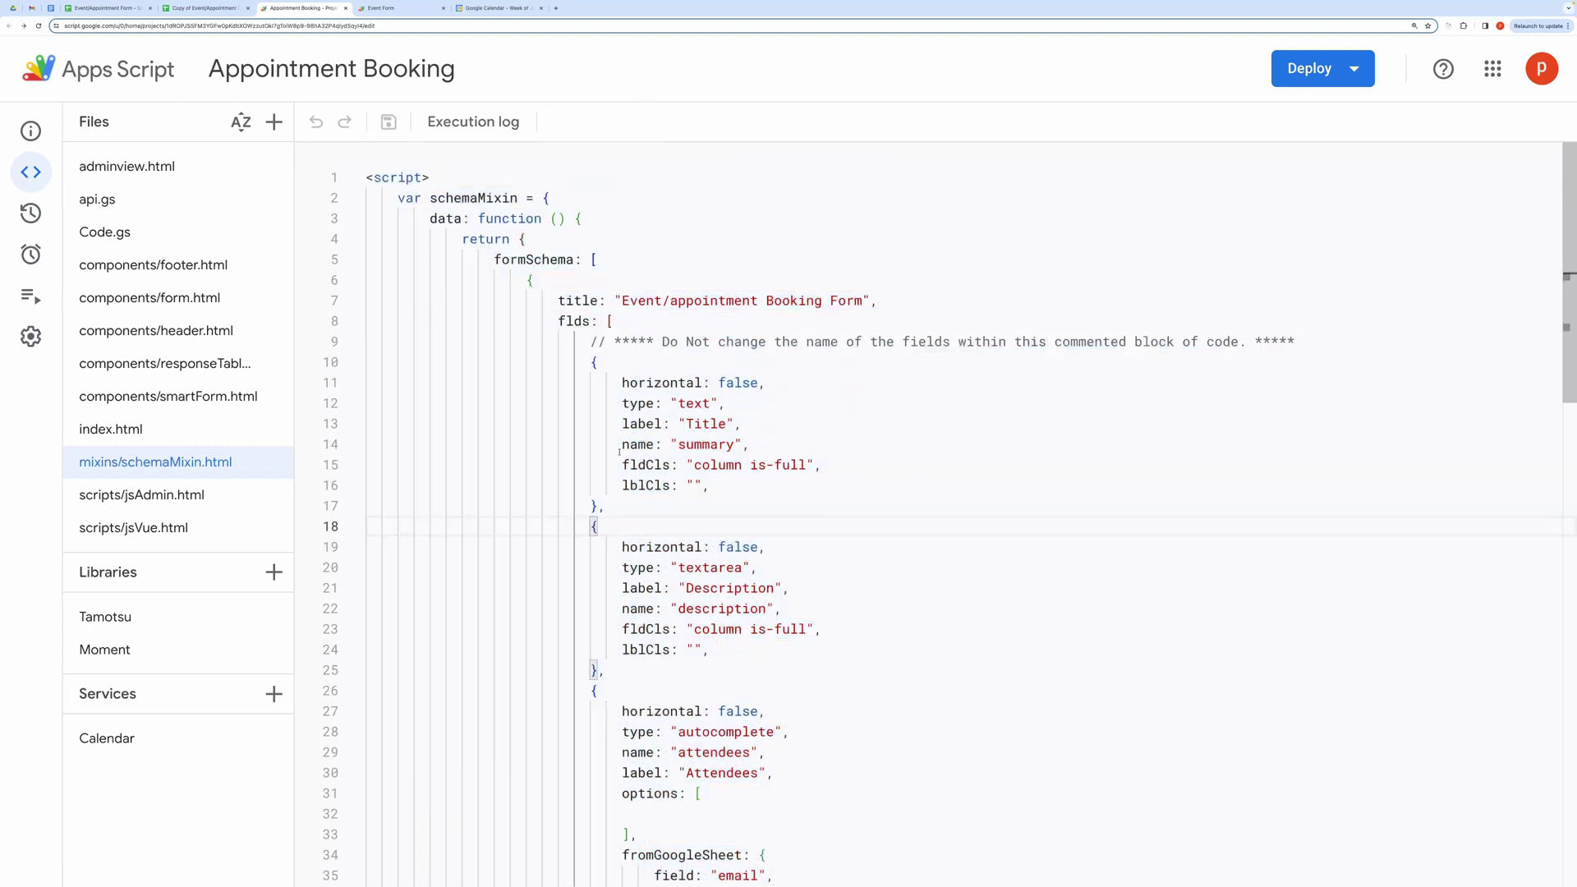
pyautogui.moveTo(607, 444); pyautogui.dragTo(749, 445)
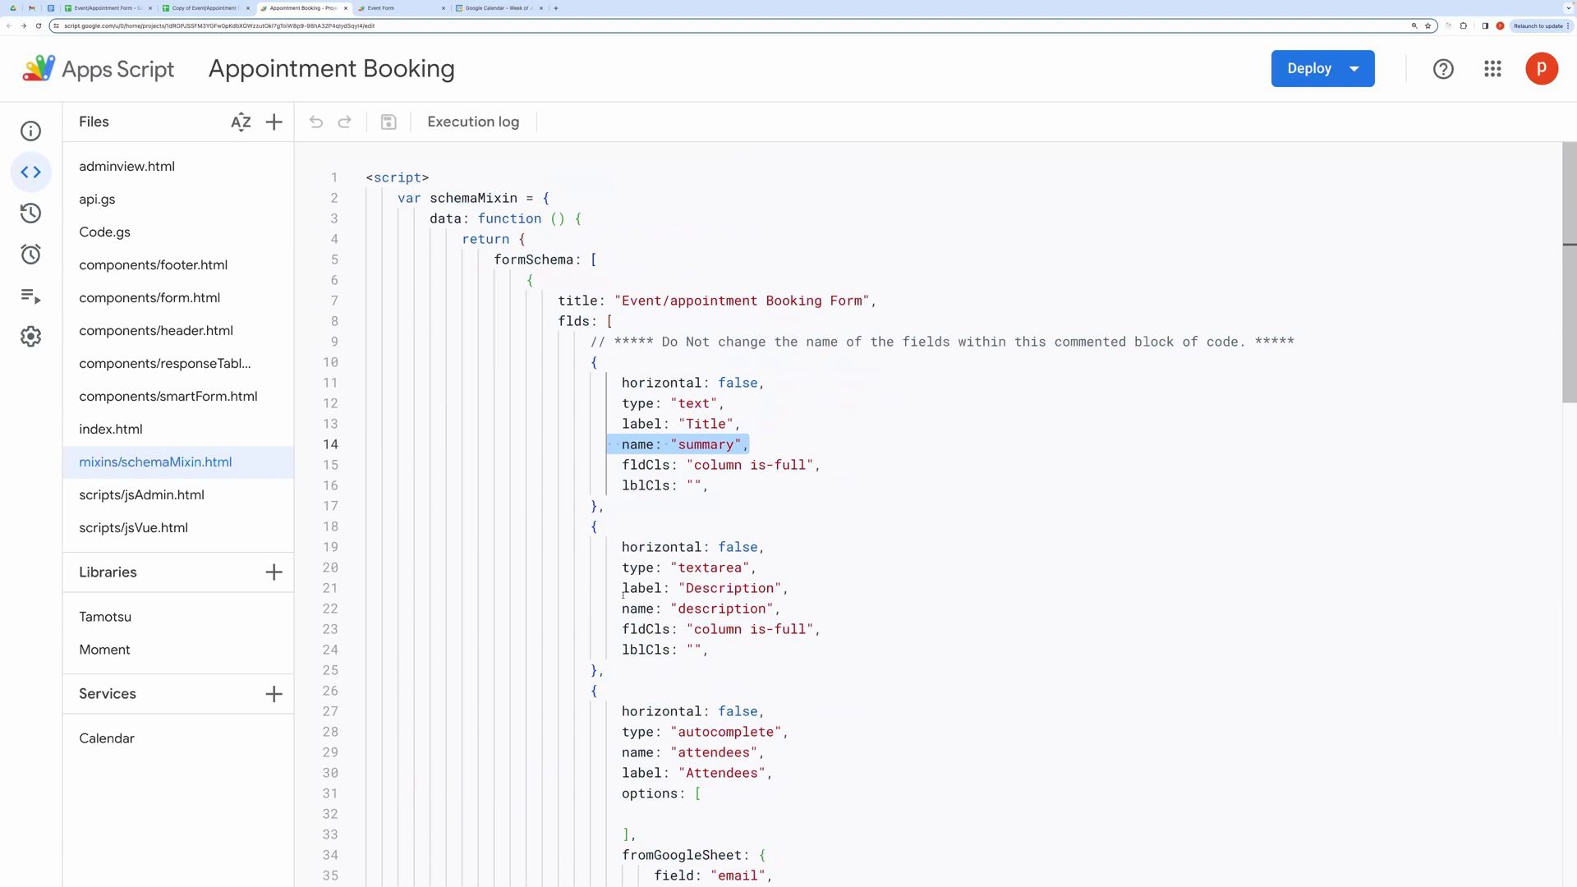
pyautogui.moveTo(614, 608); pyautogui.dragTo(784, 609)
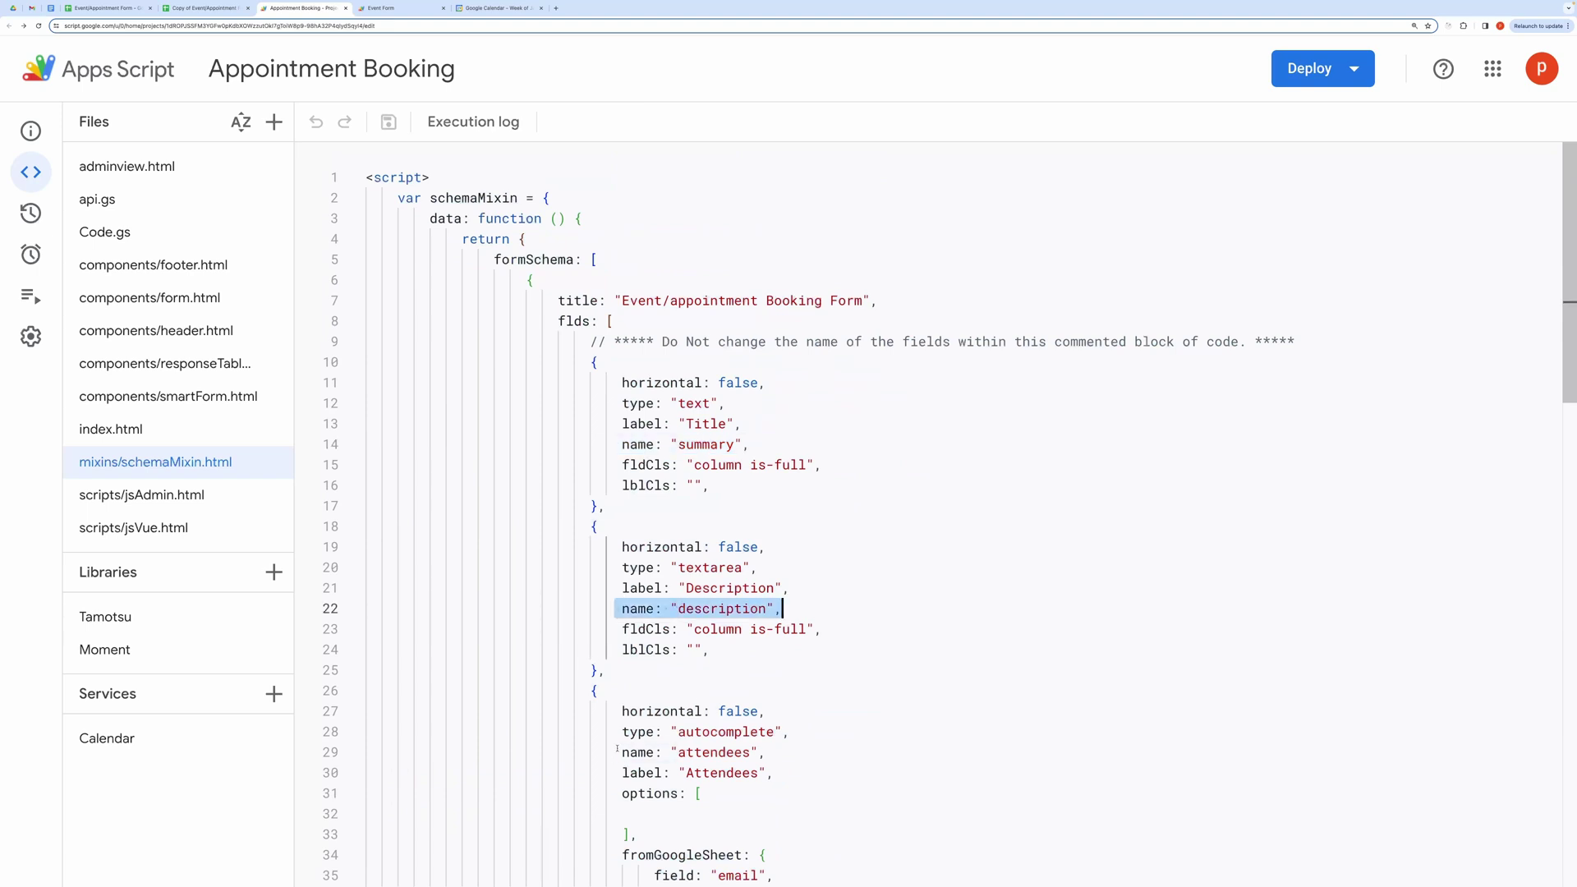
pyautogui.moveTo(617, 750); pyautogui.dragTo(766, 752)
pyautogui.click(749, 629)
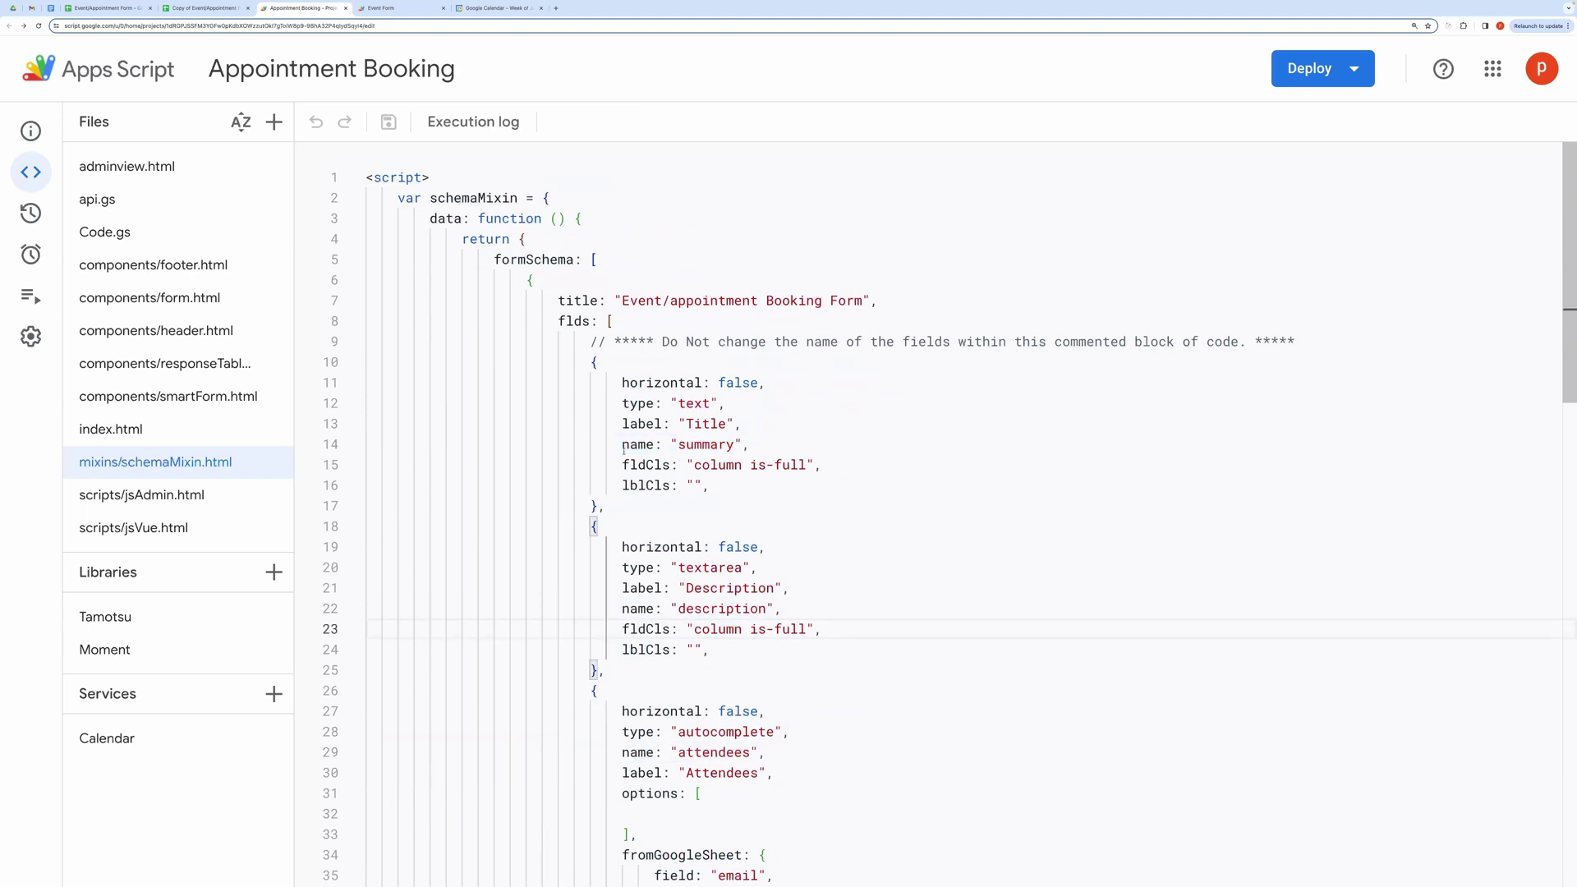
# Highlight the field labels and the custom Category select field definition
pyautogui.moveTo(608, 424); pyautogui.dragTo(743, 424)
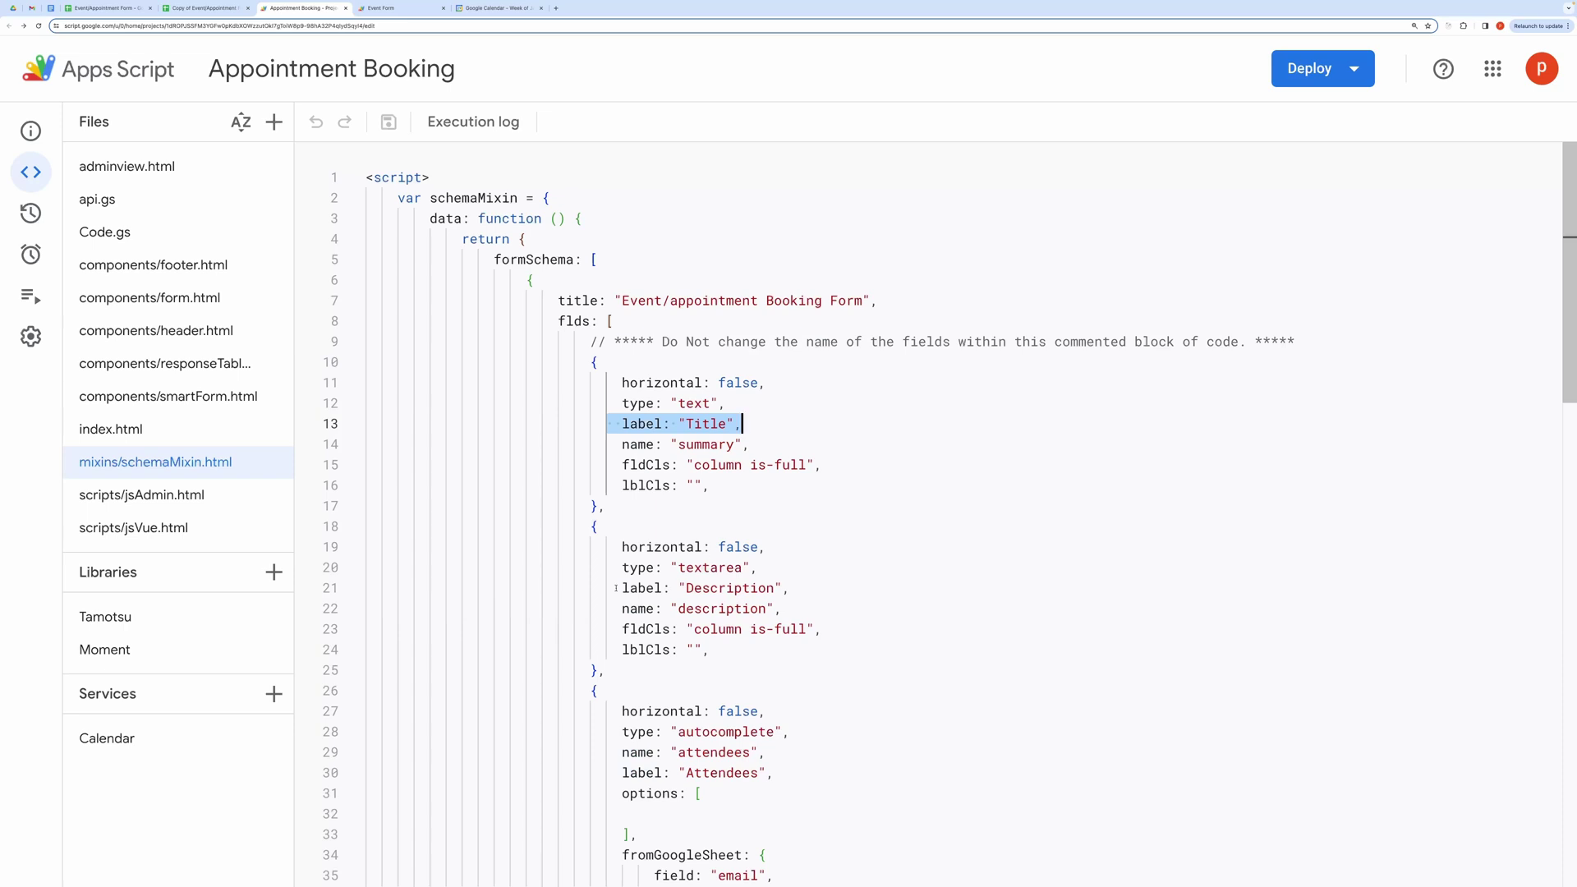
pyautogui.moveTo(616, 588); pyautogui.dragTo(785, 588)
pyautogui.scroll(-15, 803, 555)
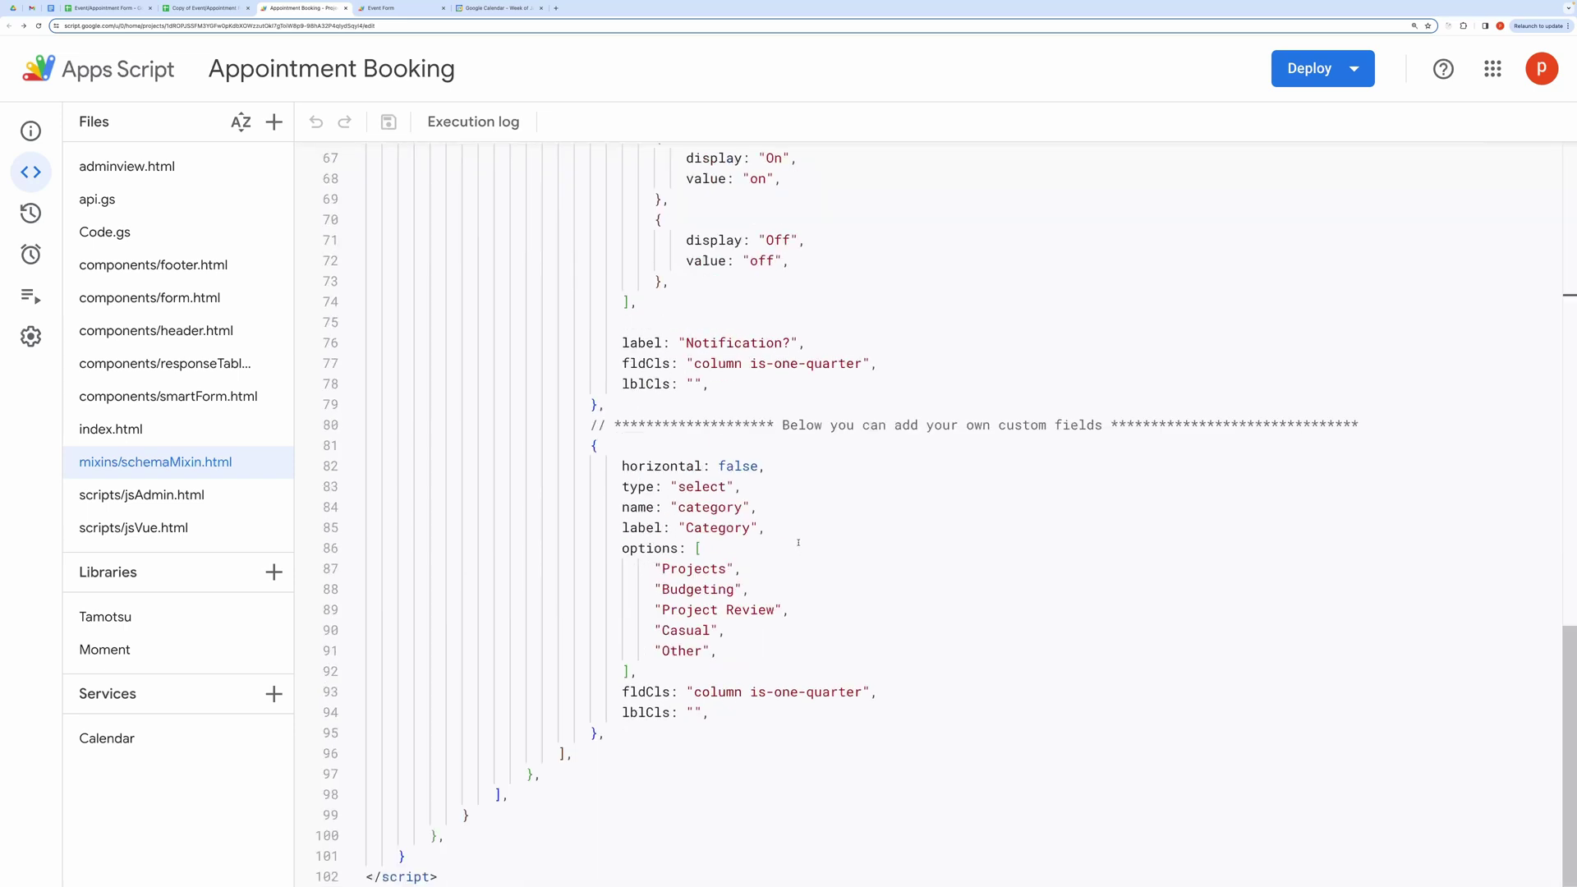
pyautogui.moveTo(580, 446); pyautogui.dragTo(608, 739)
pyautogui.click(737, 745)
pyautogui.moveTo(615, 527); pyautogui.dragTo(768, 528)
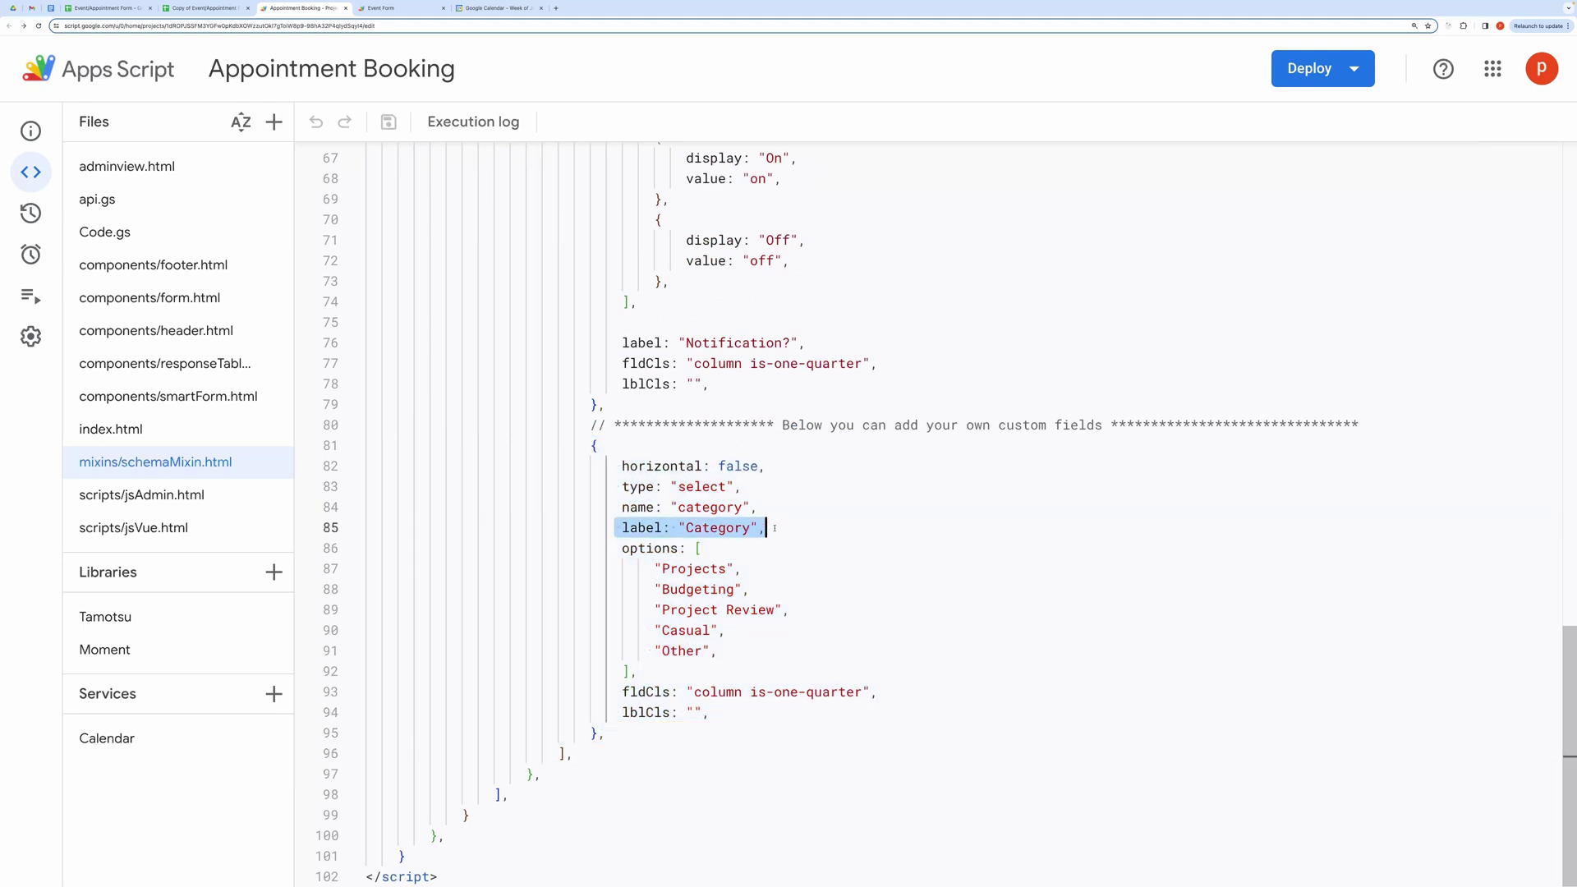
pyautogui.click(799, 636)
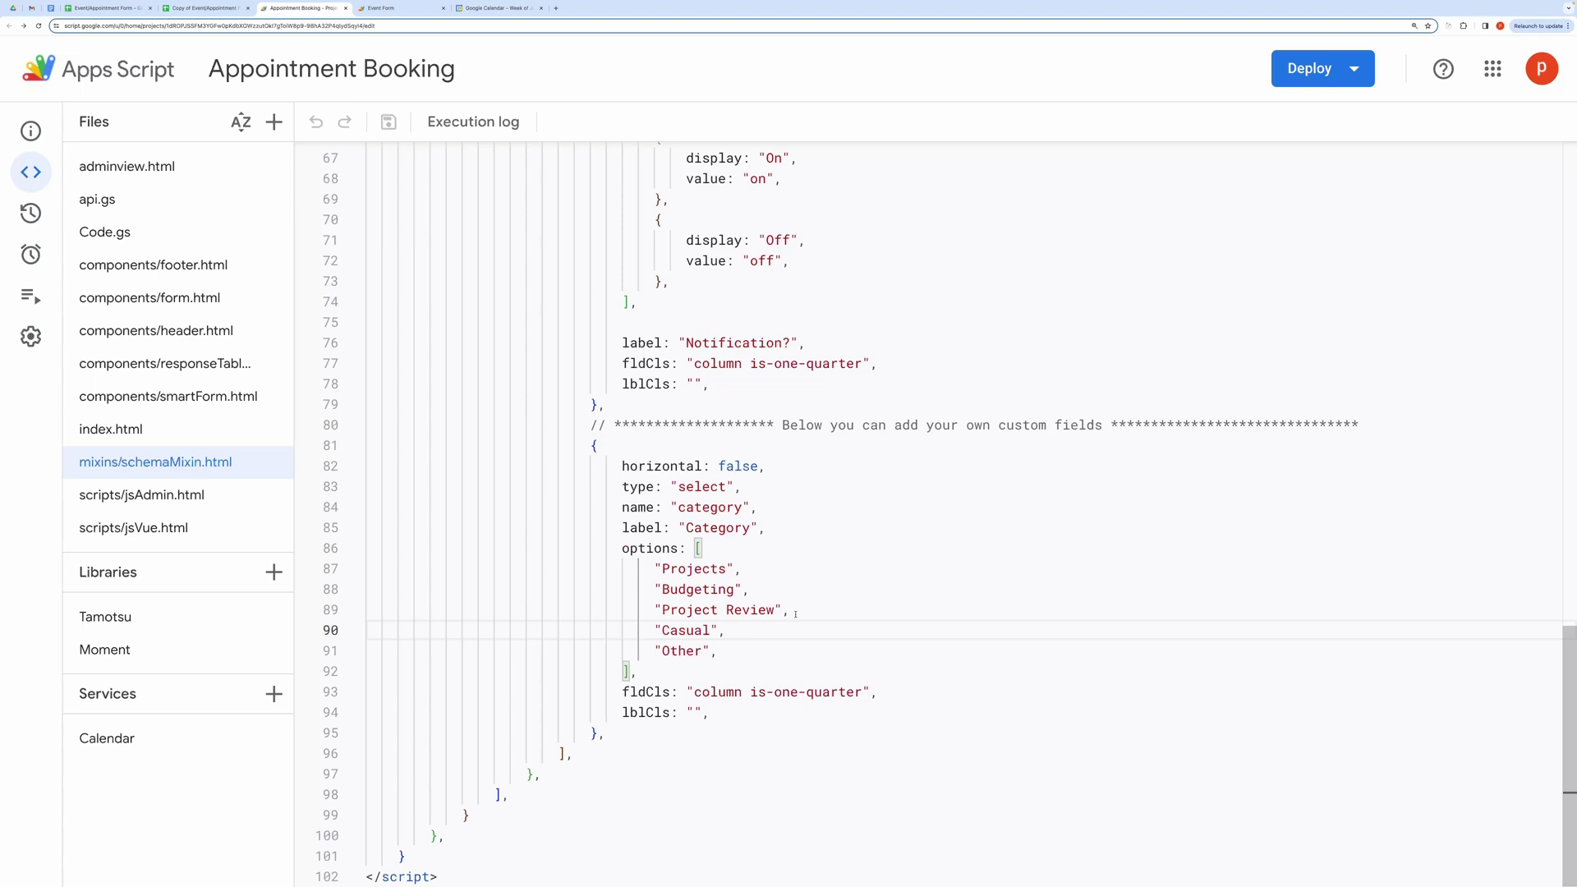
pyautogui.moveTo(1024, 3)
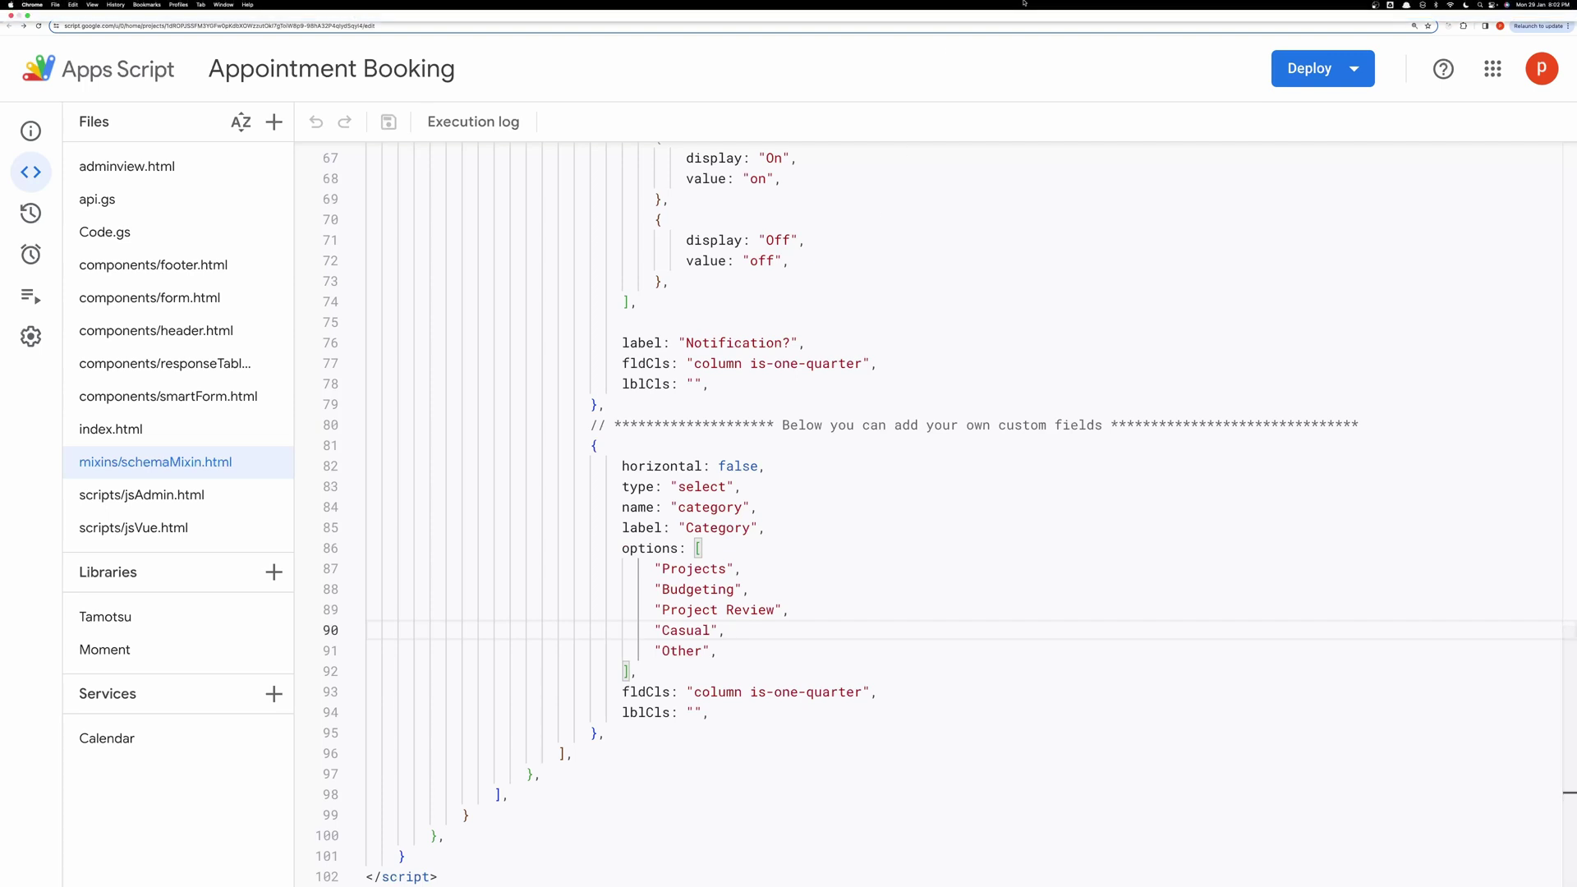